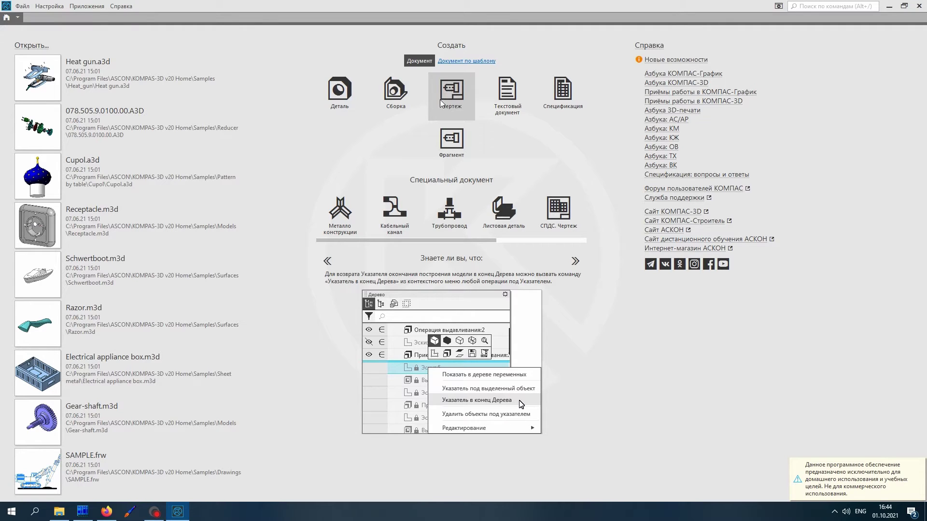
Create a new part document and expand the coordinate origin in the model tree to list its planes and axes.
click(347, 93)
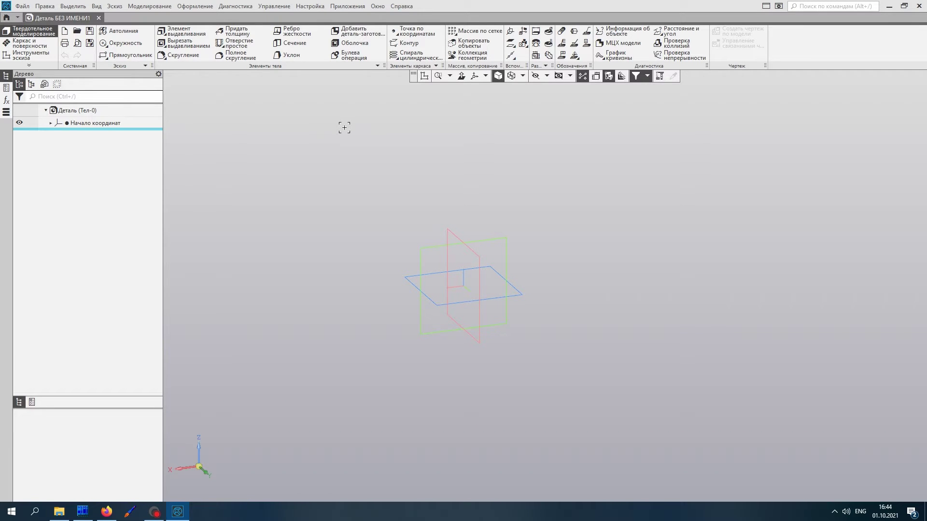
mouse_move(361, 239)
middle_down()
mouse_move(352, 251)
mouse_move(368, 222)
mouse_move(367, 248)
mouse_move(367, 239)
mouse_move(383, 246)
mouse_move(369, 239)
middle_up()
click(51, 124)
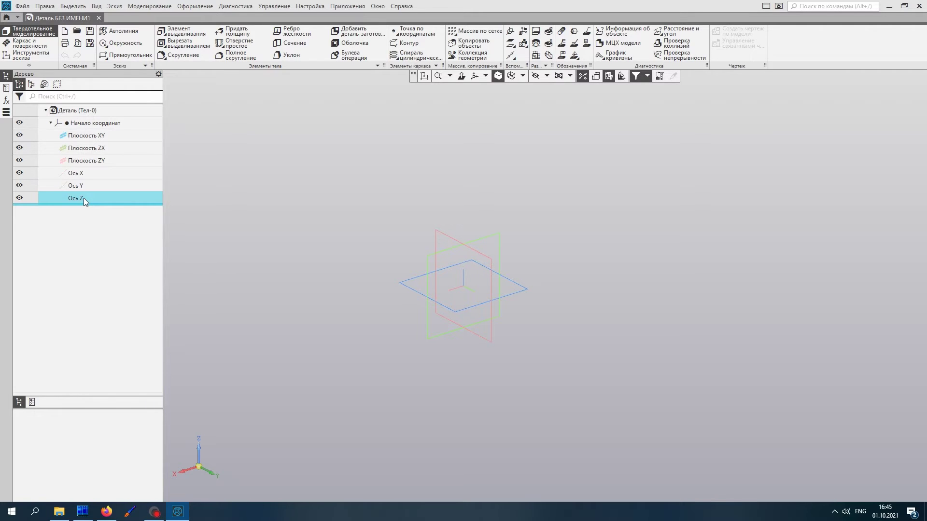
mouse_move(440, 384)
middle_down()
mouse_move(433, 403)
mouse_move(463, 338)
mouse_move(437, 407)
mouse_move(483, 329)
mouse_move(459, 401)
mouse_move(417, 388)
mouse_move(455, 401)
mouse_move(457, 415)
mouse_move(454, 394)
middle_up()
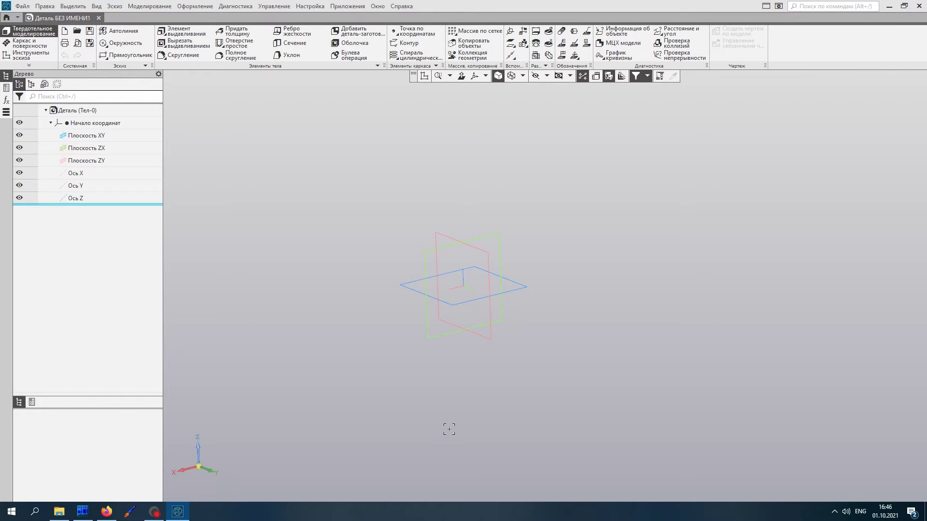
click(174, 34)
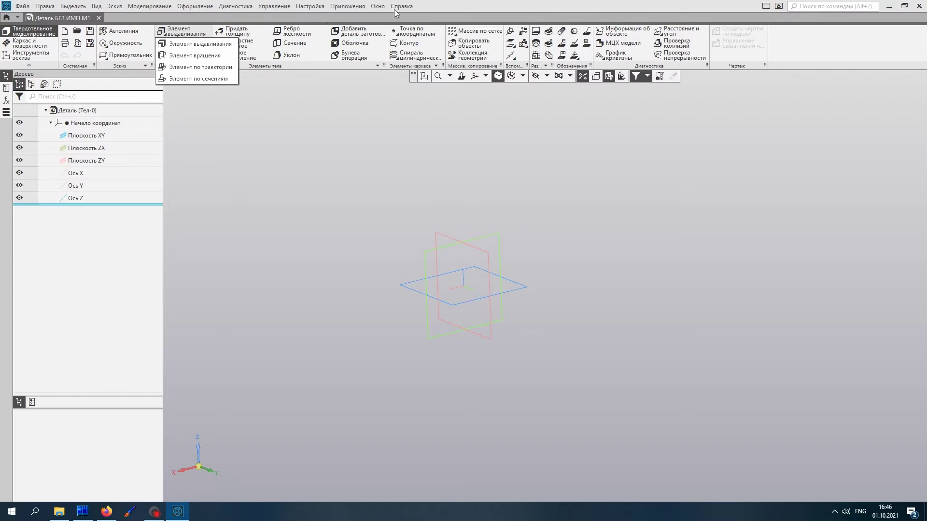
click(596, 5)
middle_drag(411, 255, 423, 292)
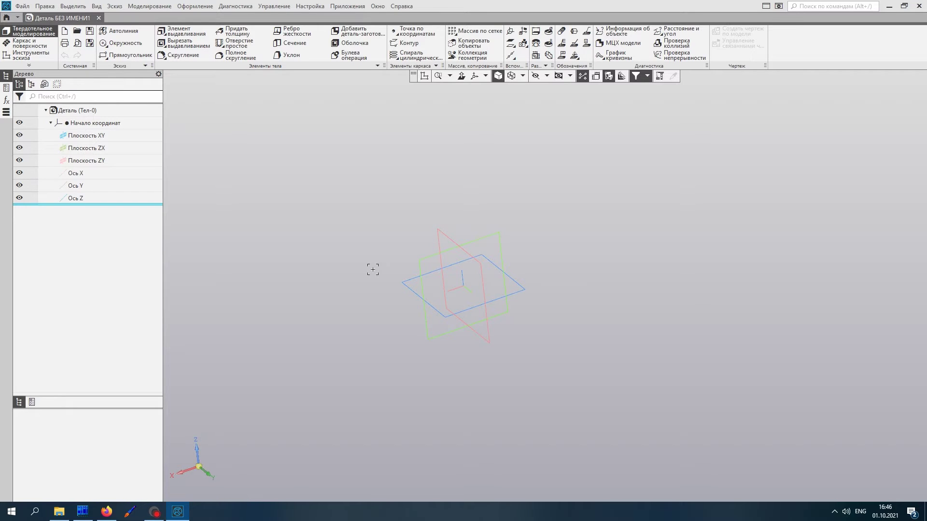
click(514, 44)
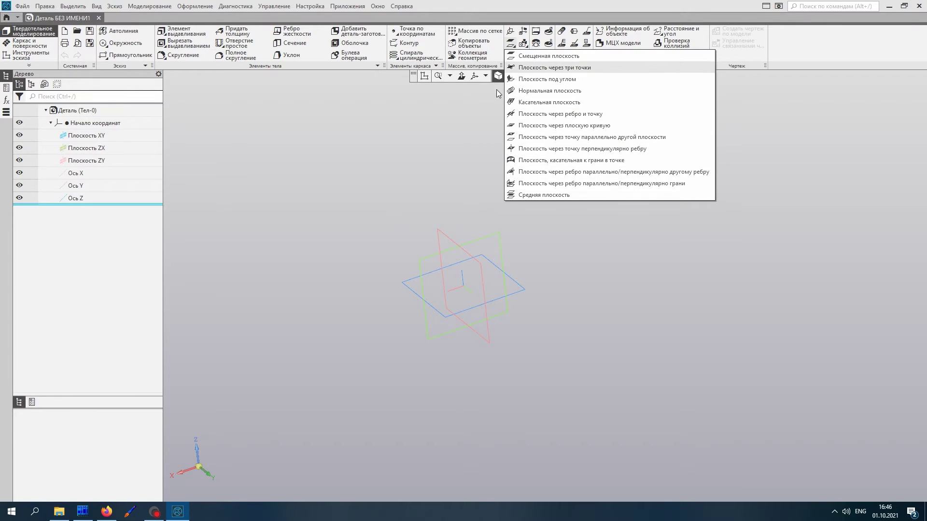
click(396, 197)
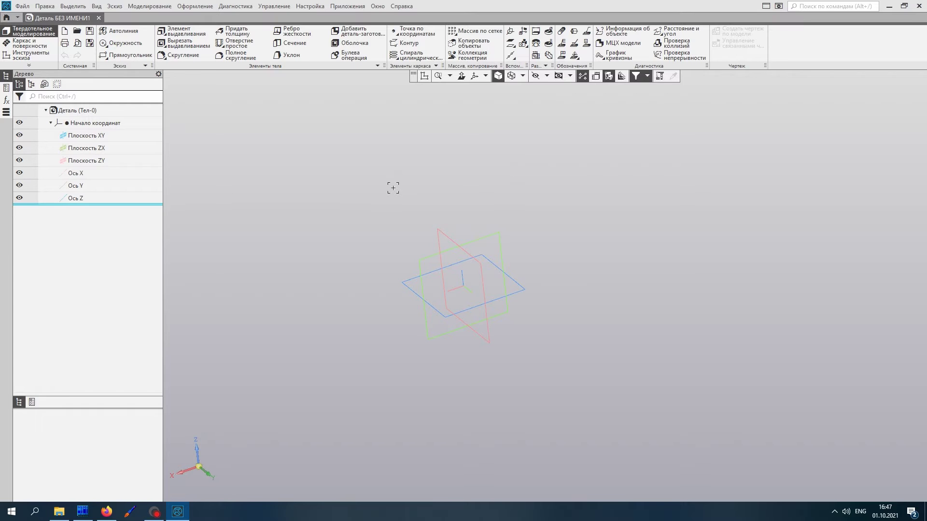
middle_drag(418, 351, 424, 362)
right_click(411, 346)
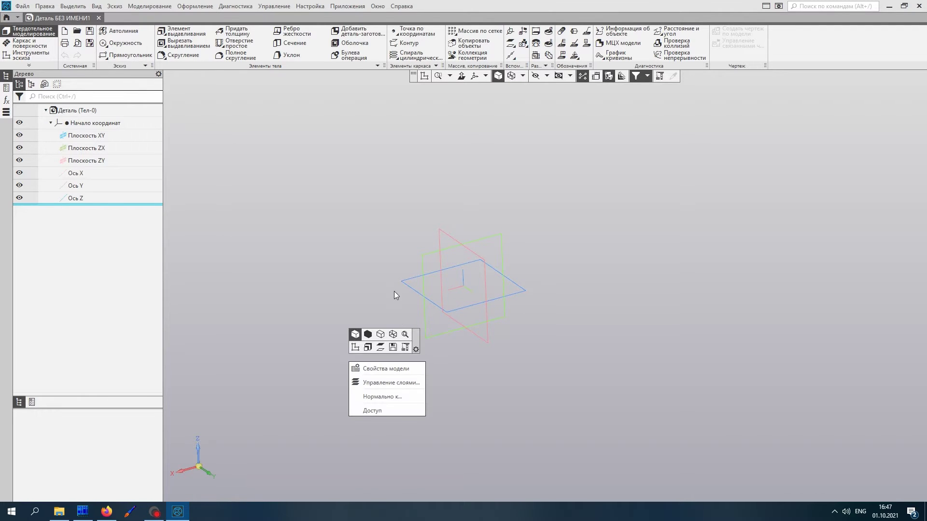
Open a sketch on the XY plane and exit it without drawing anything.
click(407, 288)
click(408, 287)
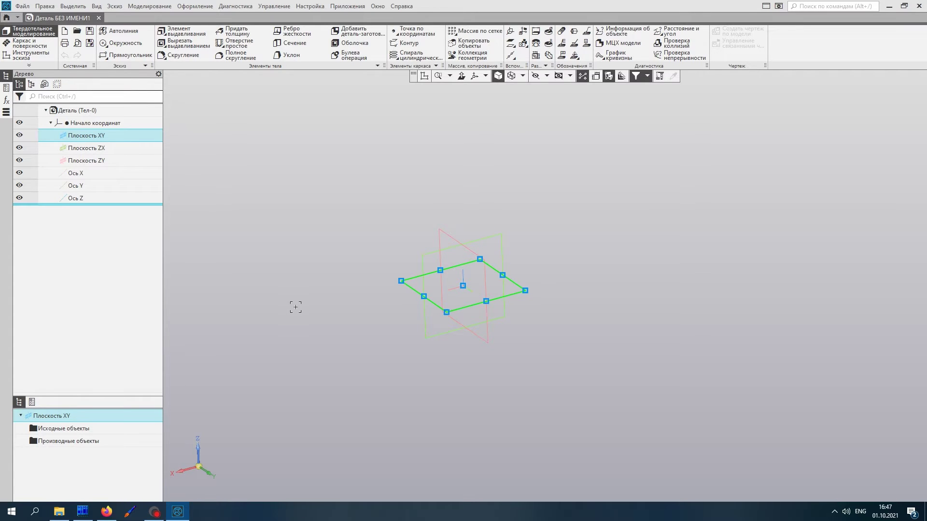
click(423, 78)
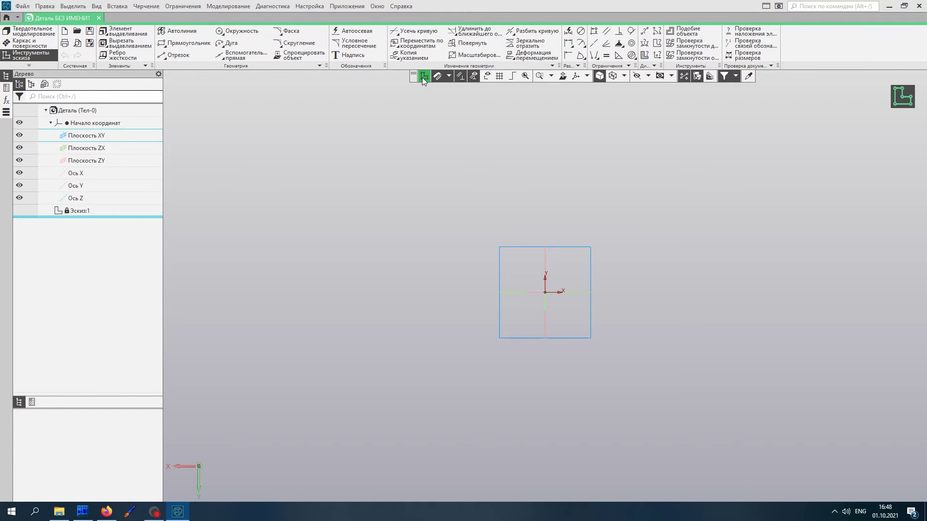
click(422, 77)
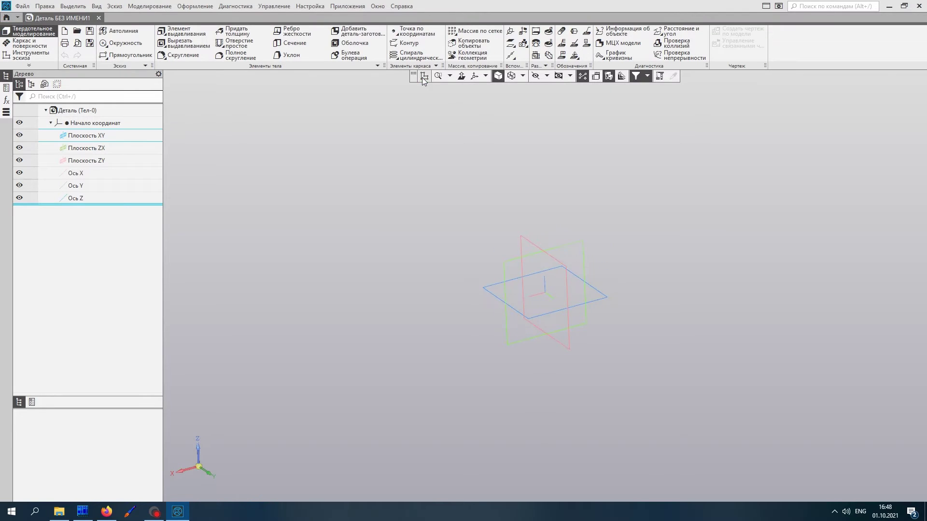
In the system parameters of the model editor, turn off the orientation change option "При редактировании эскиза" and apply it.
click(311, 7)
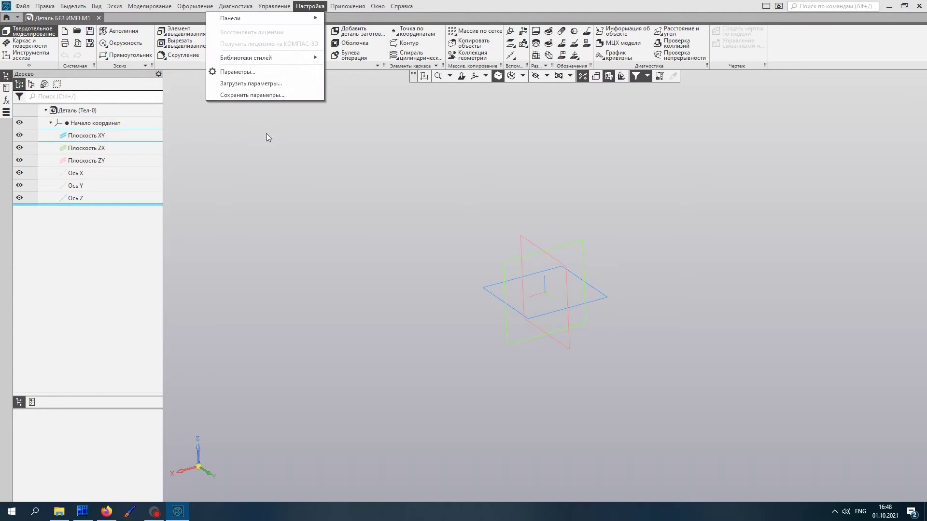
click(268, 72)
click(322, 157)
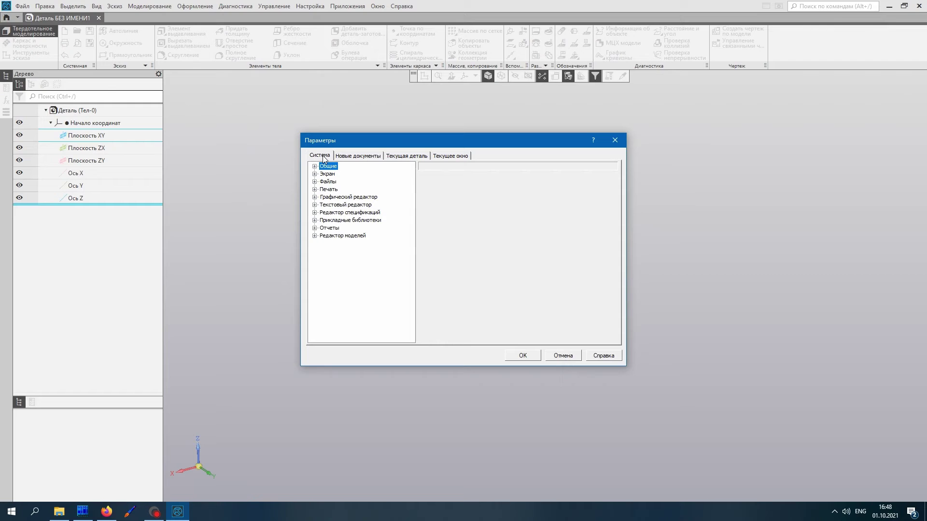
click(315, 236)
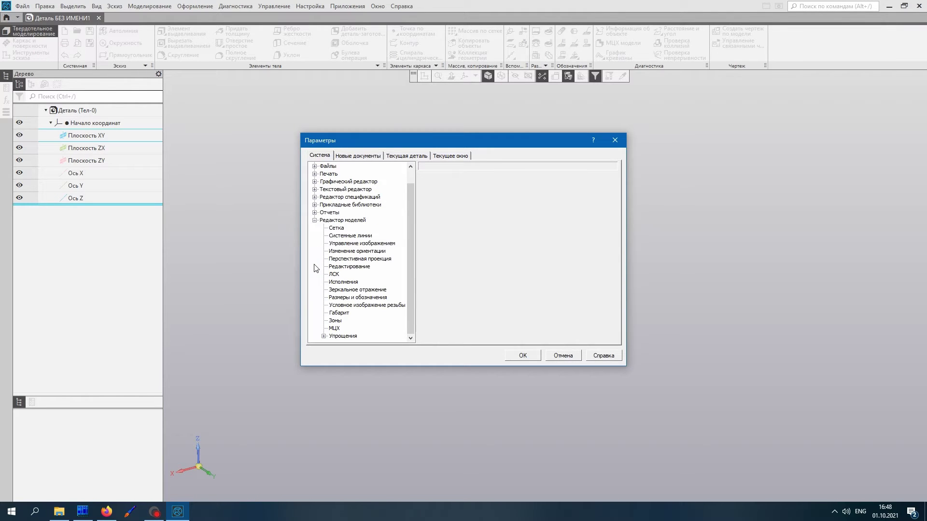
click(361, 252)
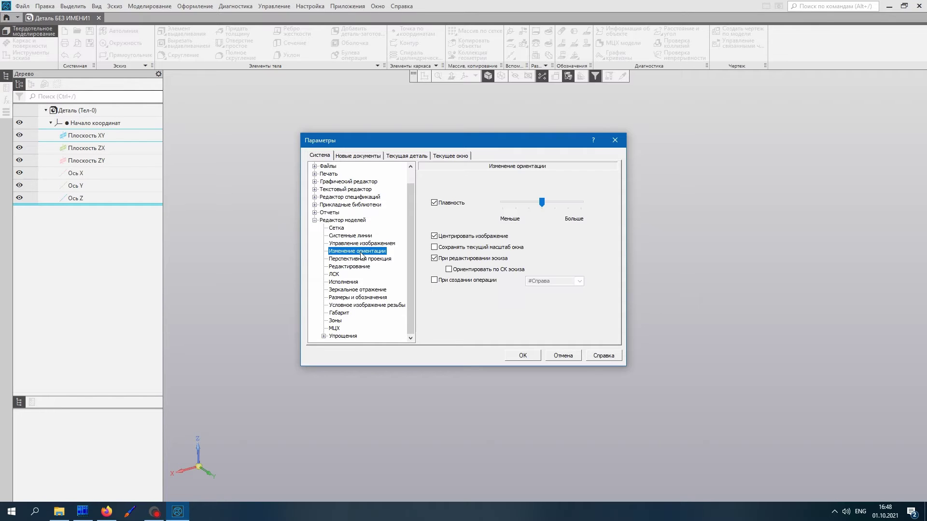
click(464, 259)
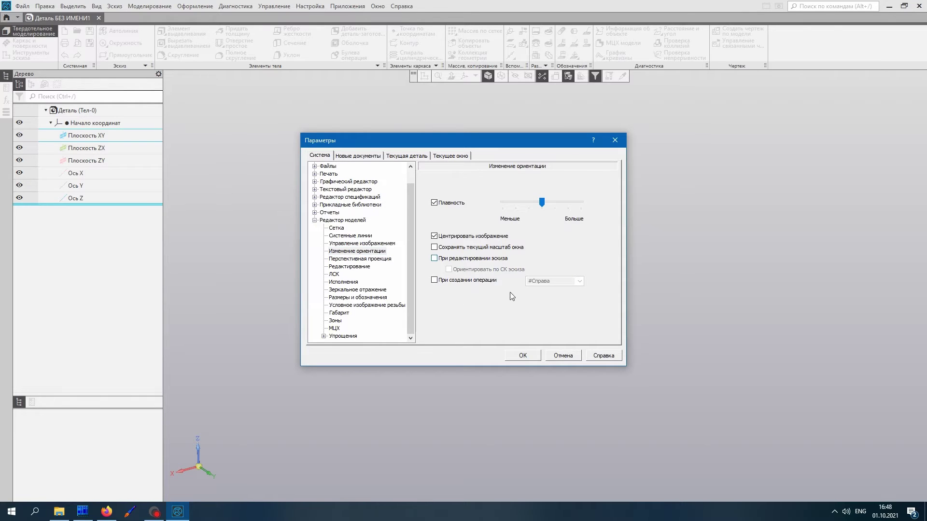
click(515, 353)
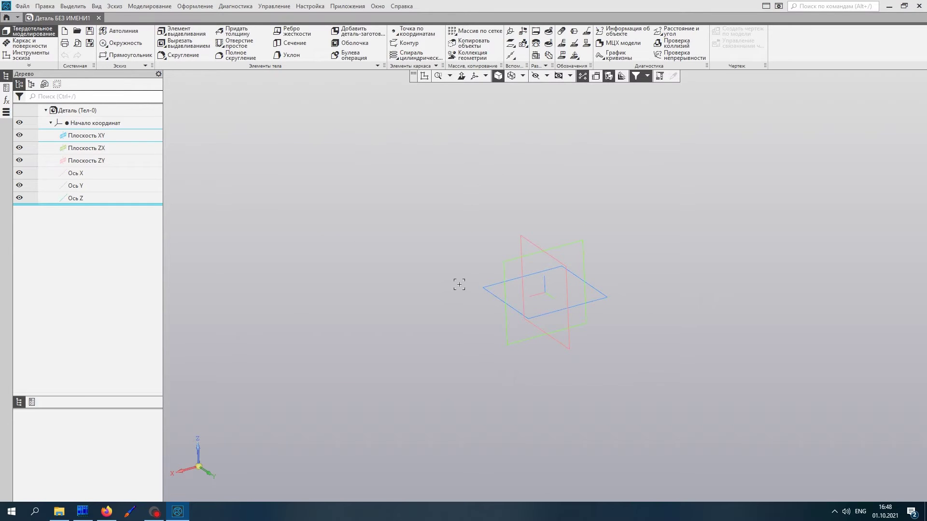
Start a sketch on the XY plane and draw a two-corner rectangle about 49 by 48 mm overlapping the origin.
click(483, 288)
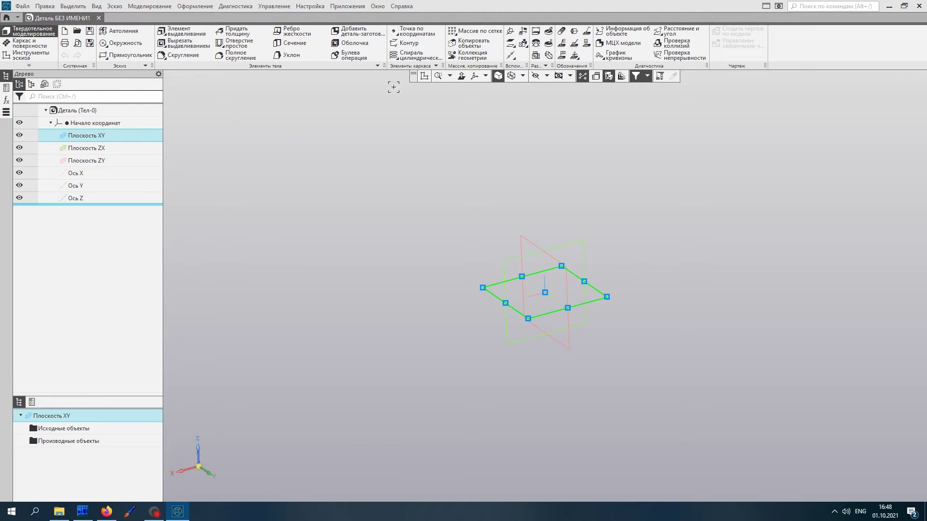
click(423, 75)
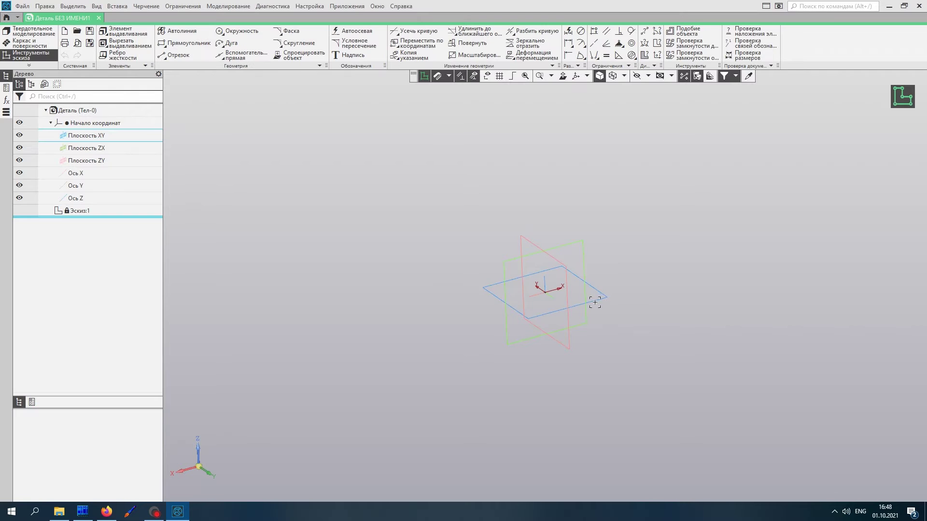
shift+middle_drag(715, 306, 566, 317)
scroll(371, 282, up, 3)
click(186, 44)
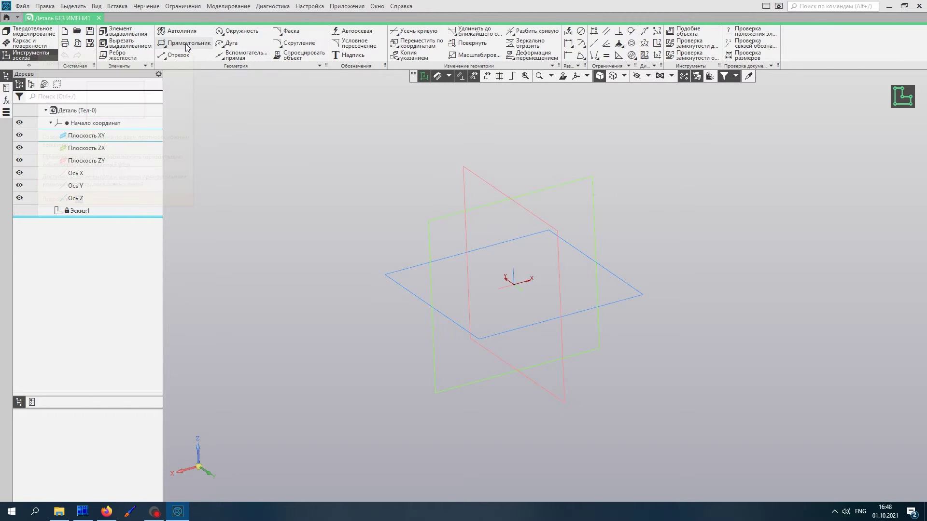
click(444, 271)
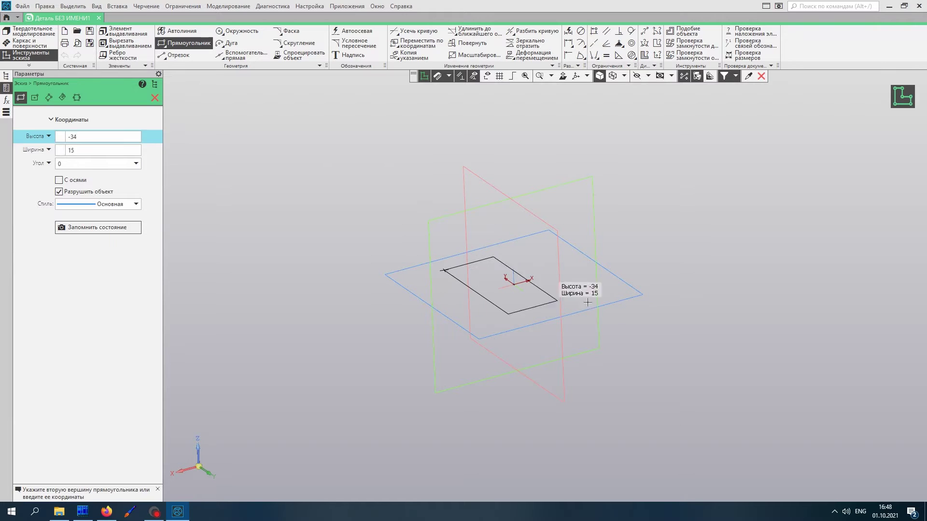
click(695, 289)
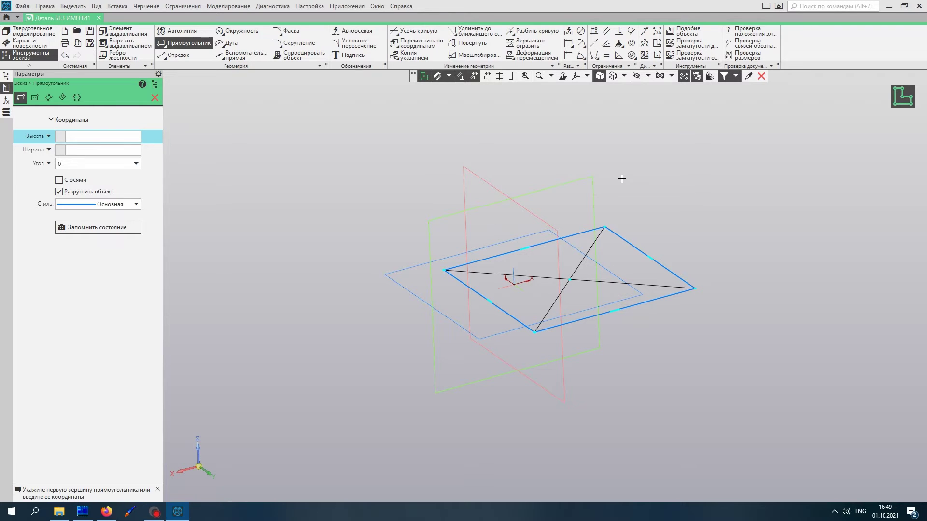
key(Escape)
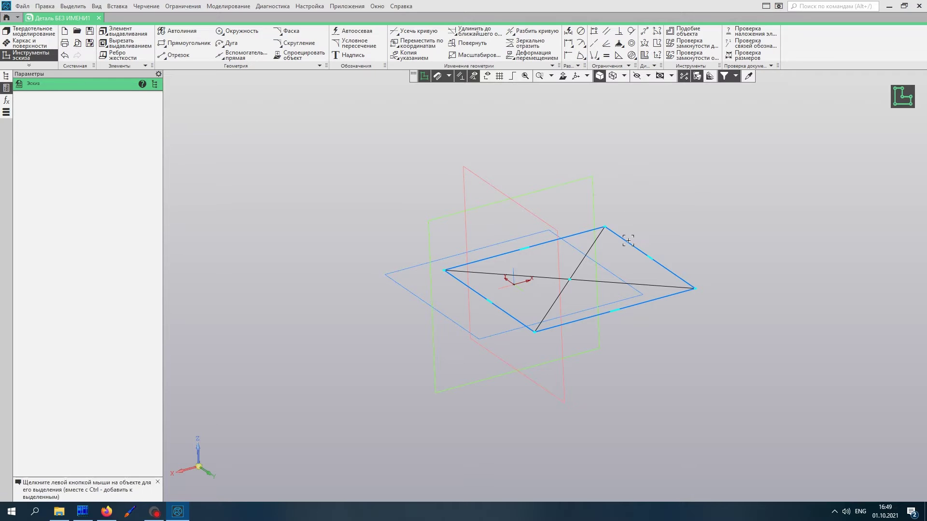
Examine the line styles offered for one side of the rectangle and for one of its diagonals.
click(628, 241)
click(679, 212)
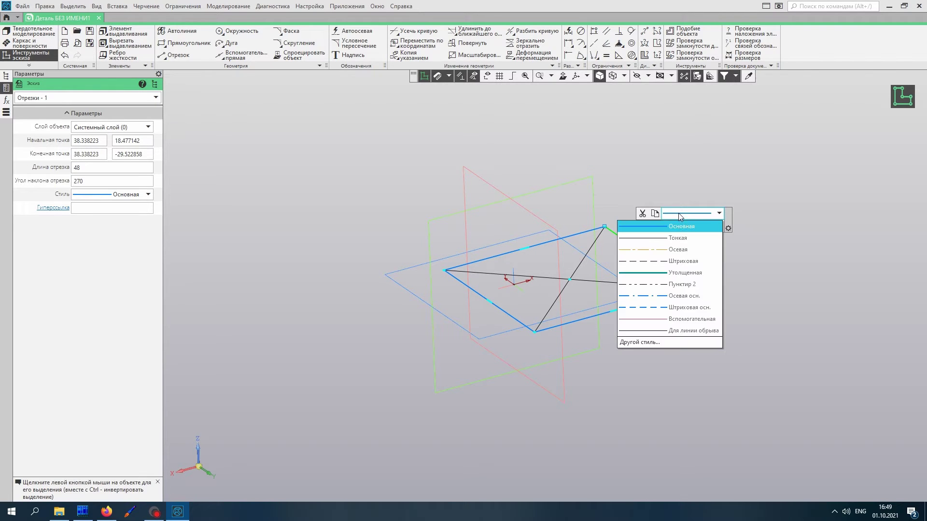
click(677, 226)
click(656, 227)
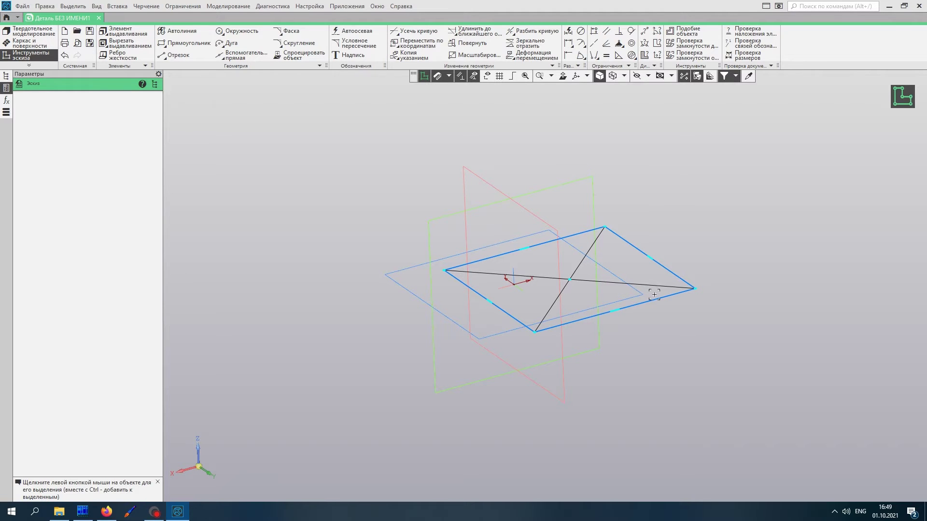
click(550, 309)
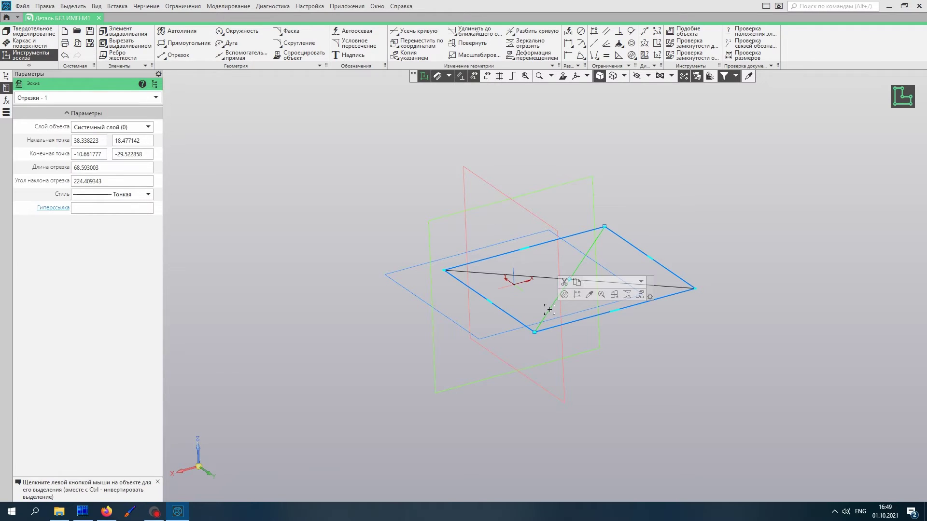
click(602, 283)
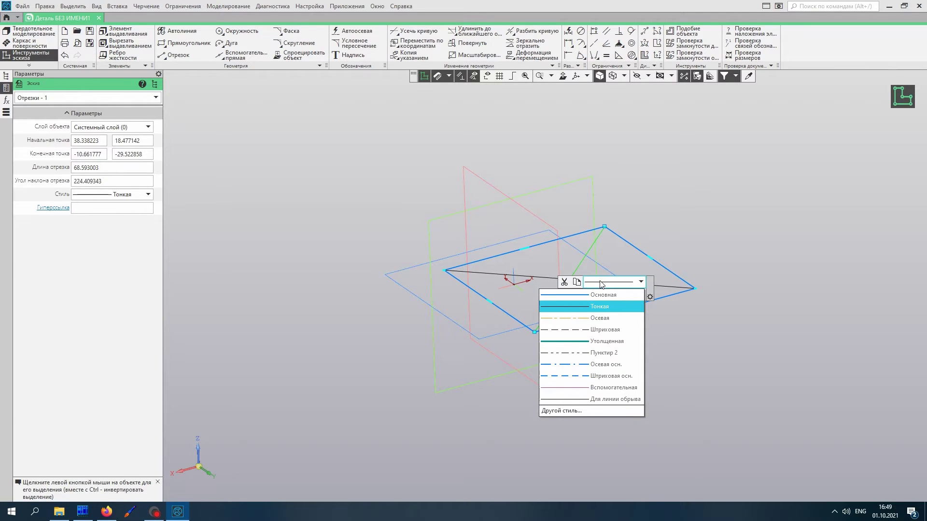
click(601, 284)
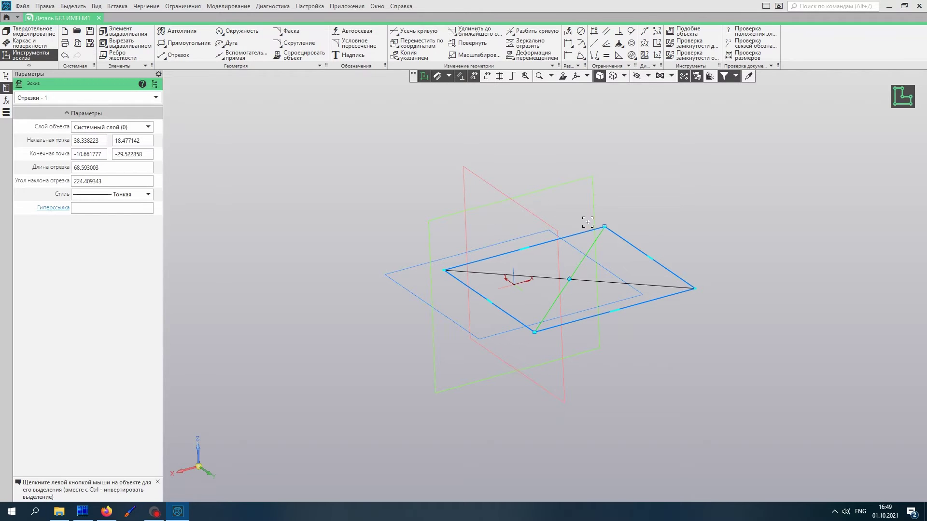
click(343, 166)
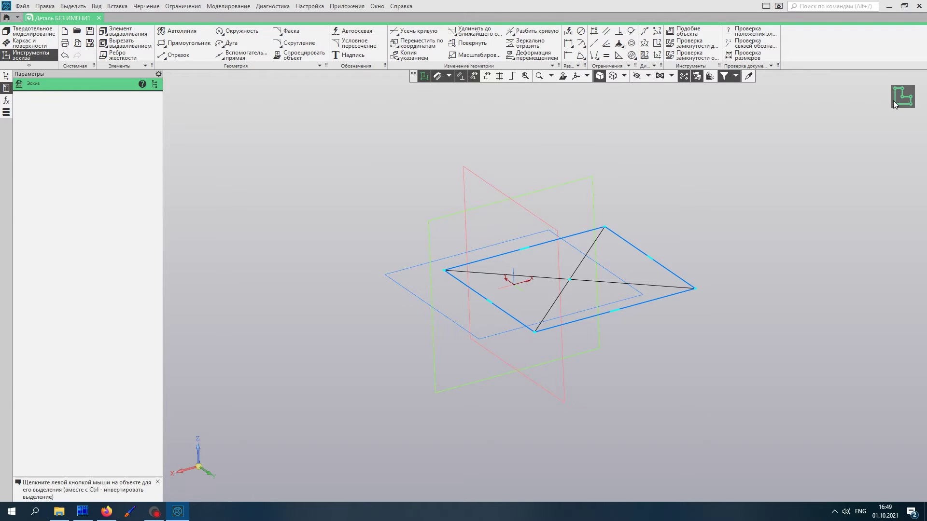
Finish the sketch and extrude the rectangle 50 mm upwards into a solid block.
click(893, 104)
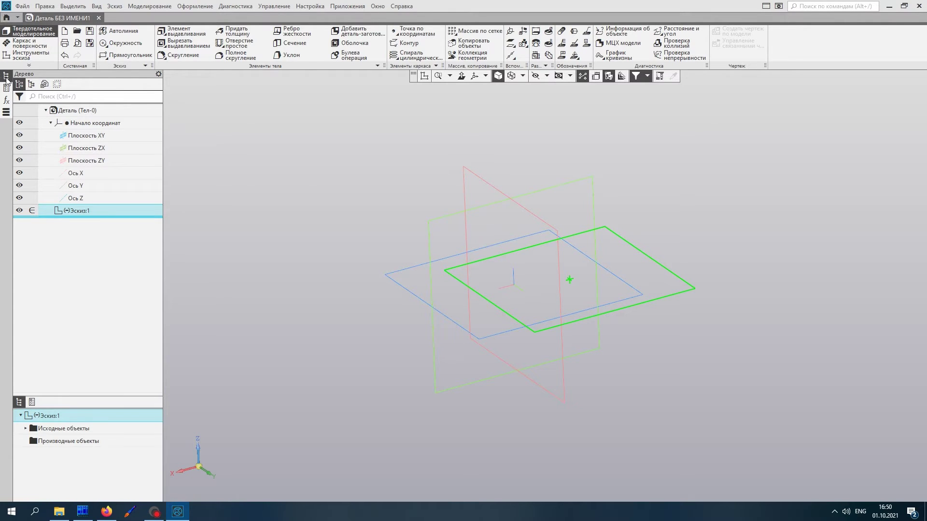
click(175, 33)
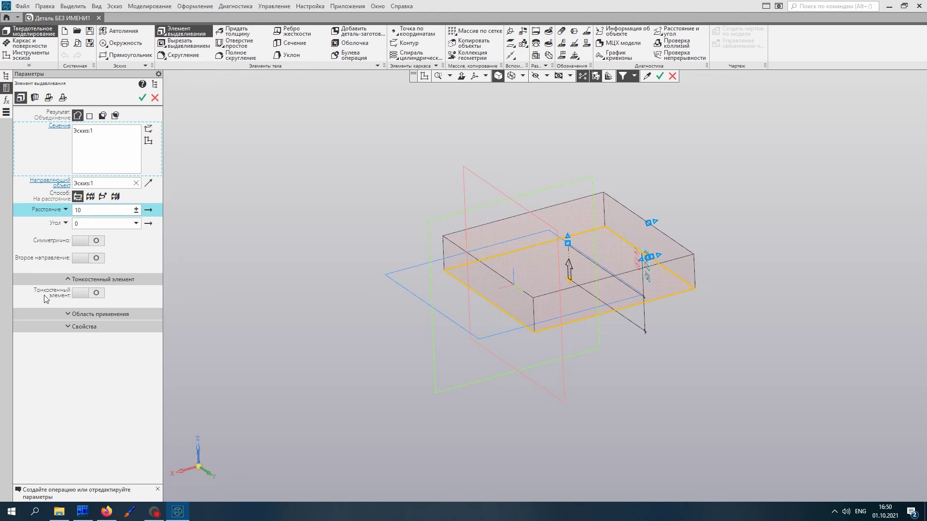
text(50)
key(Return)
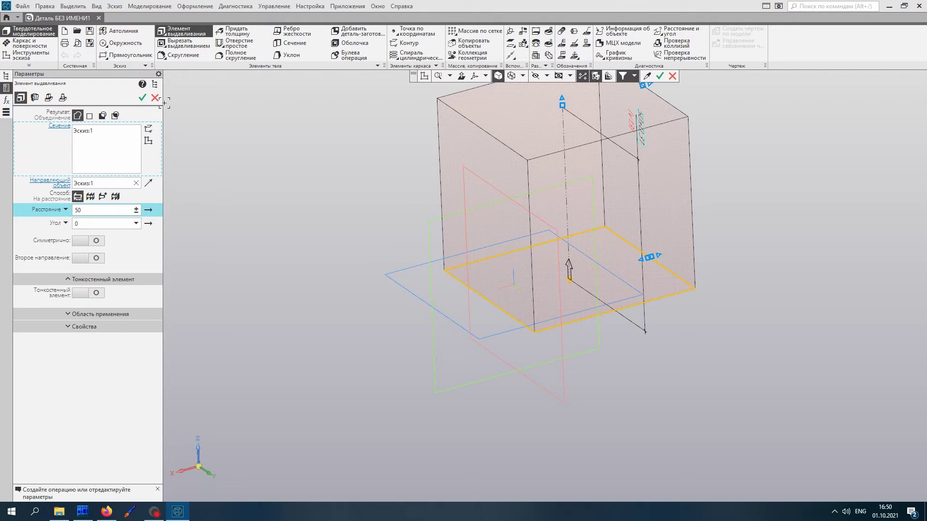
click(142, 98)
middle_drag(486, 258, 524, 335)
key(ctrl+shift+7)
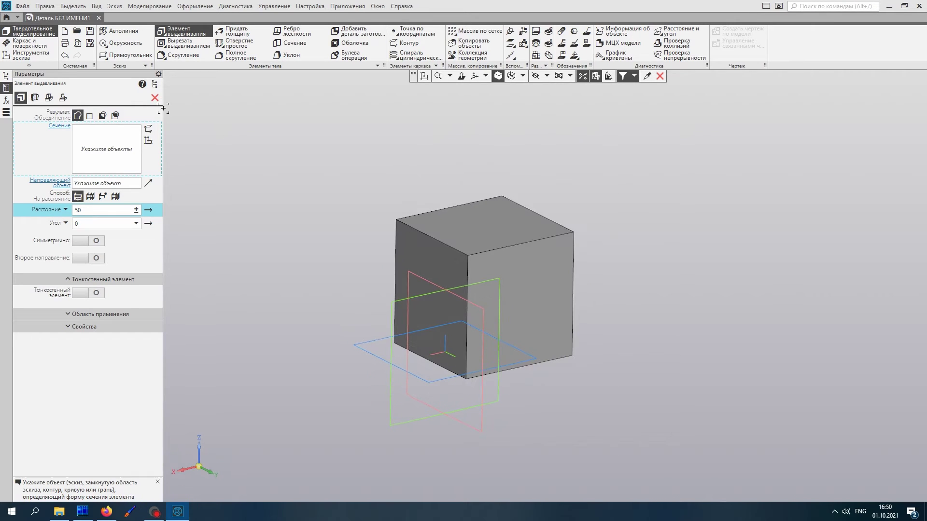
click(155, 97)
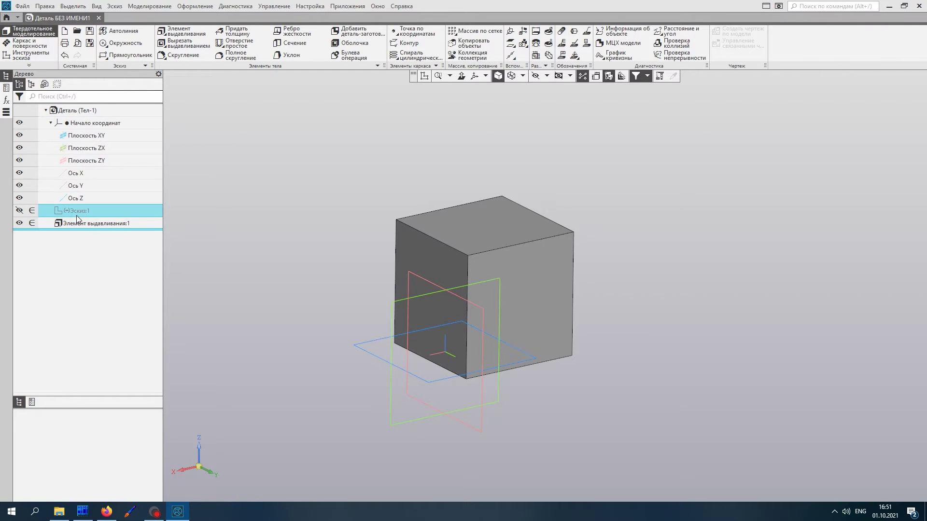
middle_drag(341, 352, 413, 309)
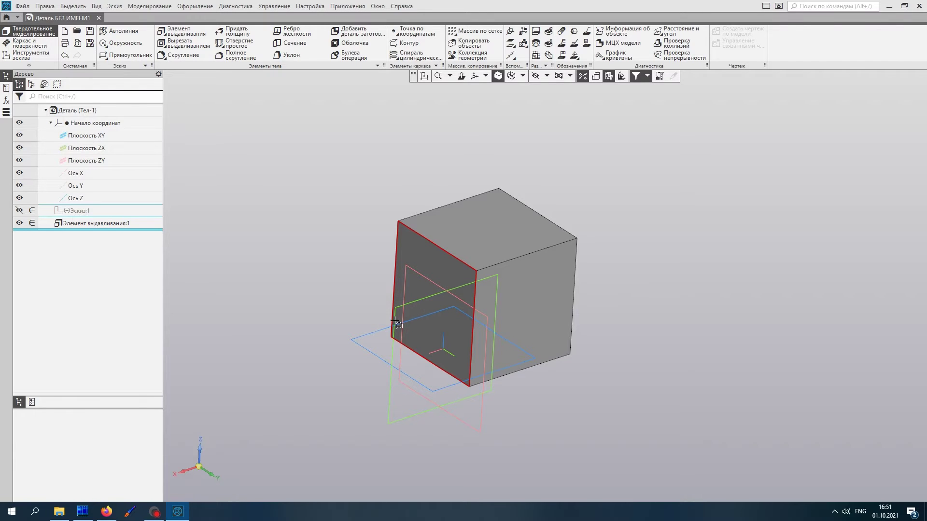
Open the base sketch of the extruded block for editing.
click(60, 224)
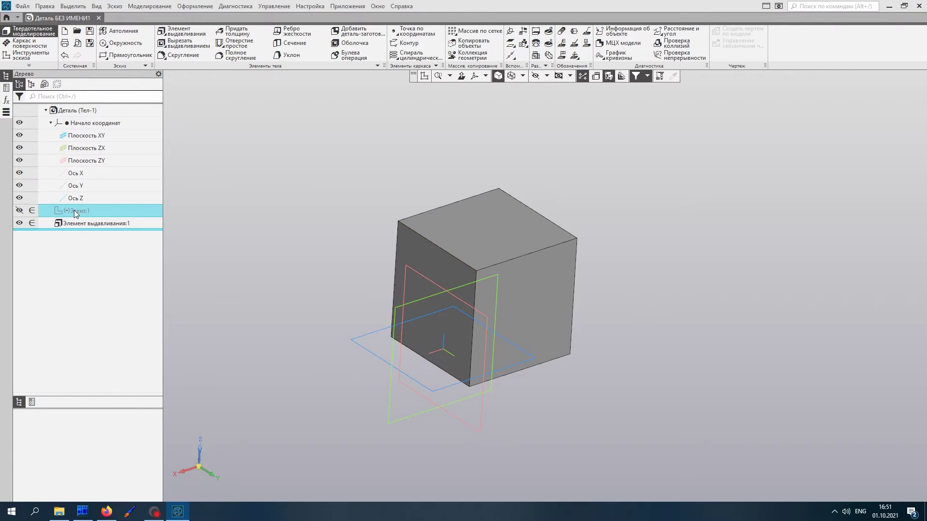
click(74, 210)
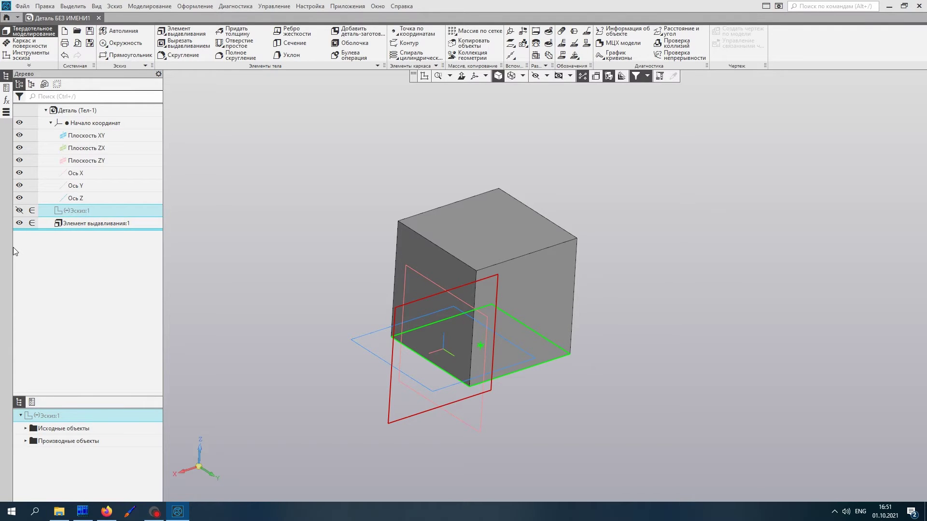
right_click(62, 210)
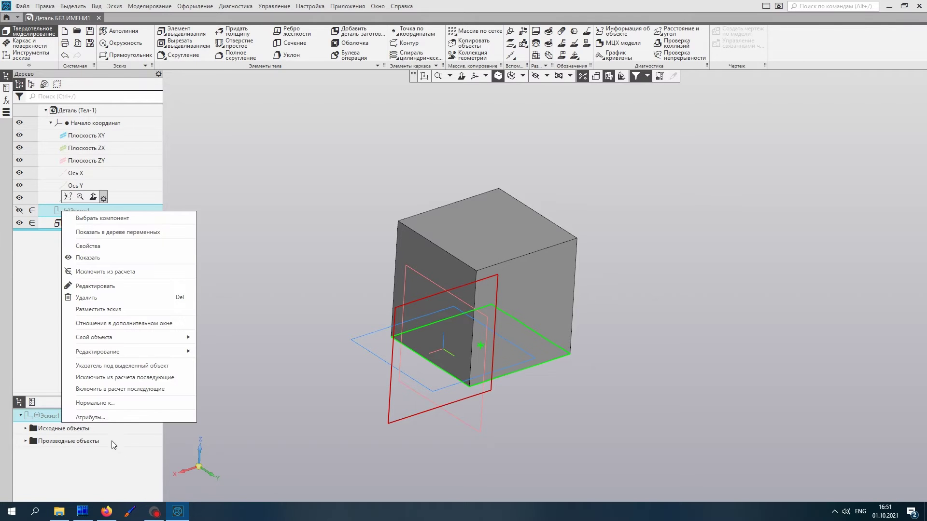
click(55, 210)
right_click(55, 213)
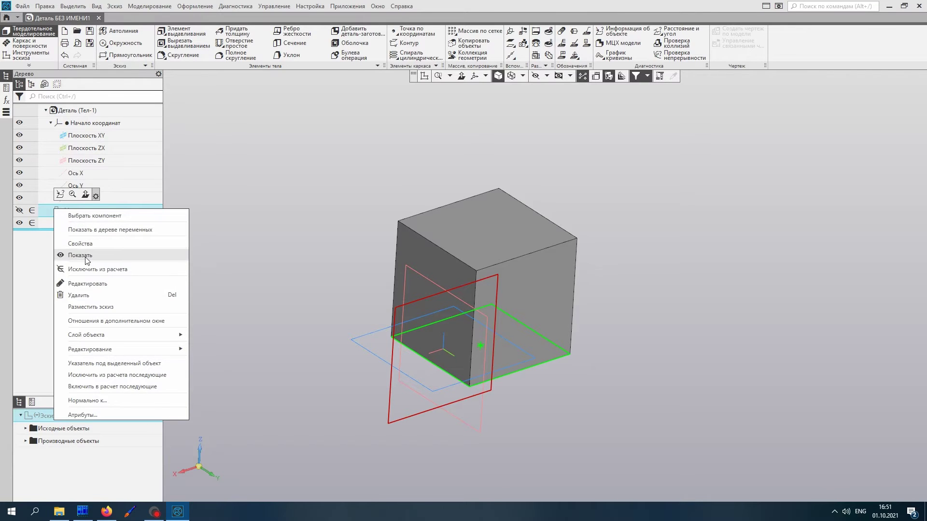
click(94, 291)
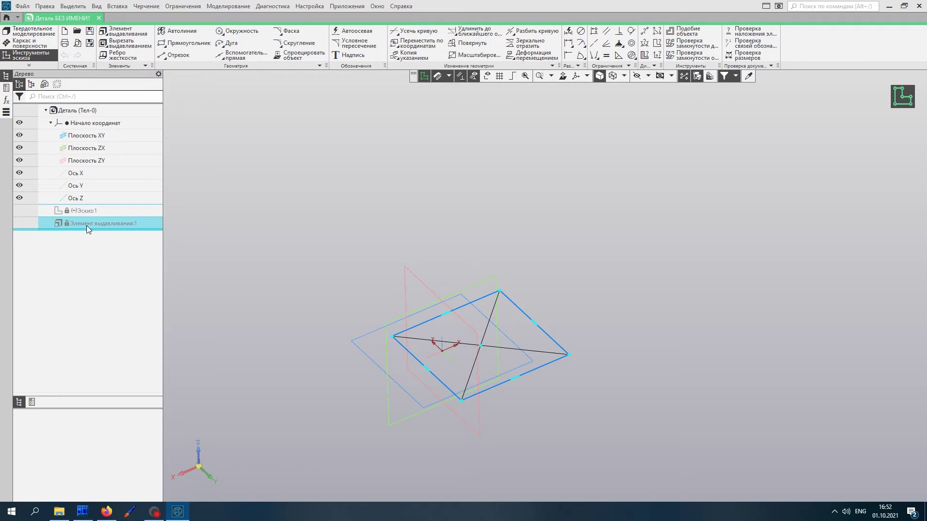
scroll(435, 357, up, 3)
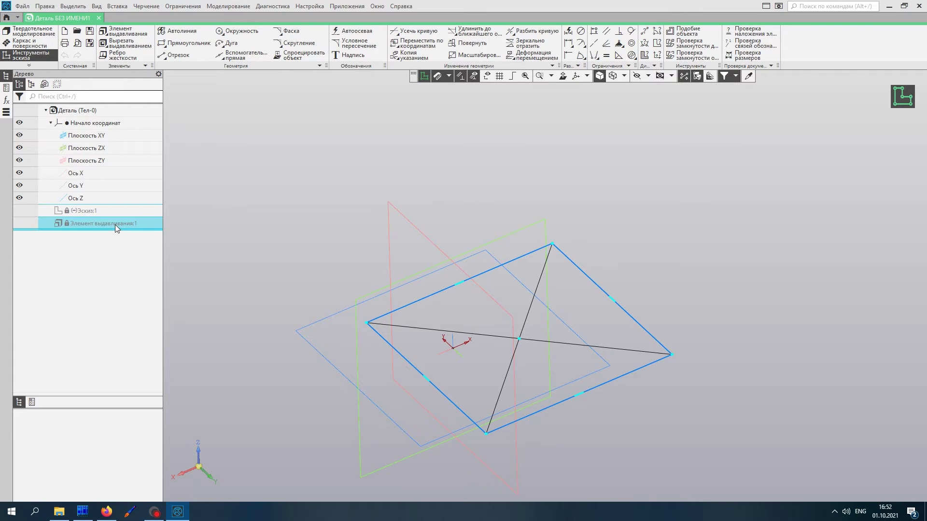
scroll(517, 377, down, 3)
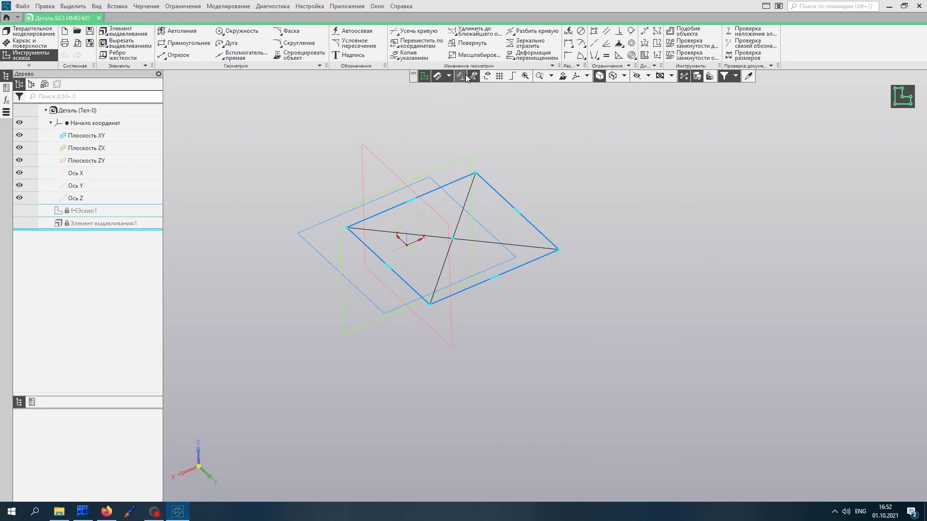
Add a linear dimension to the rectangle's side parallel to the X axis and set it to 60 mm.
click(568, 45)
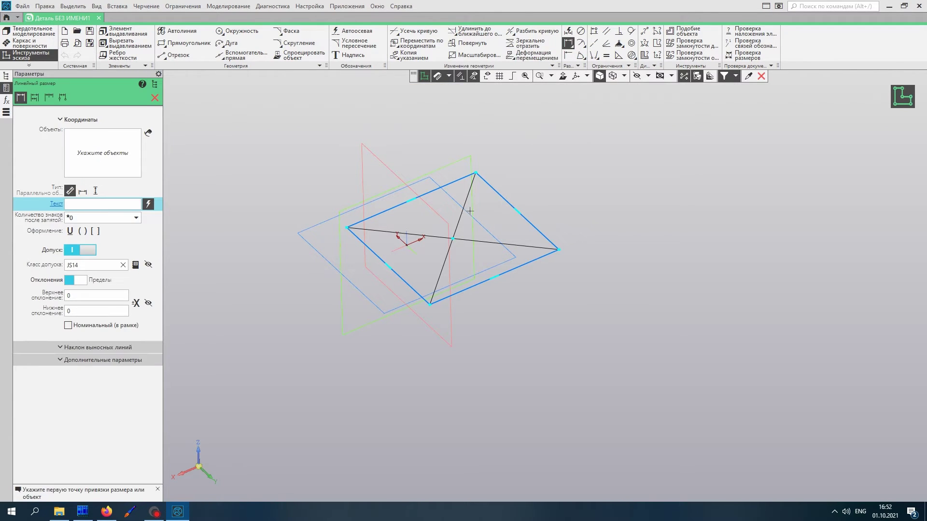
click(430, 305)
click(558, 250)
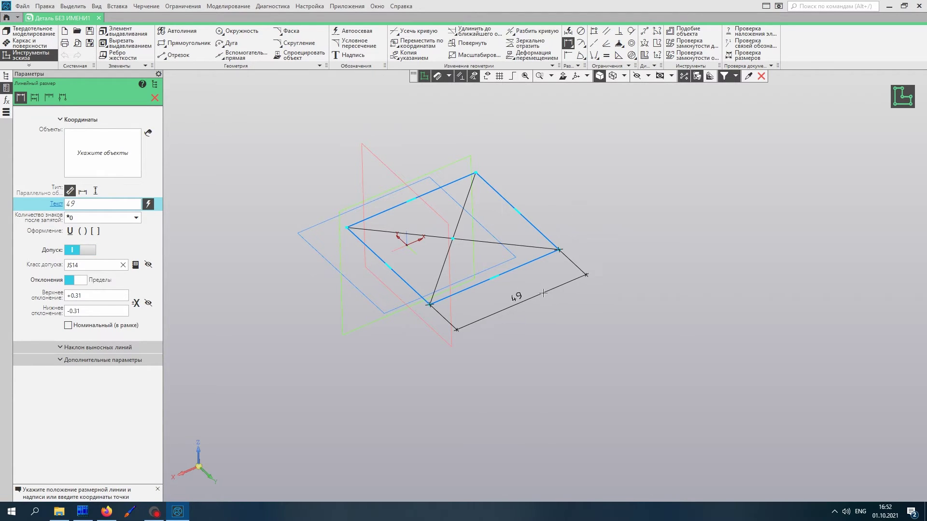
click(531, 296)
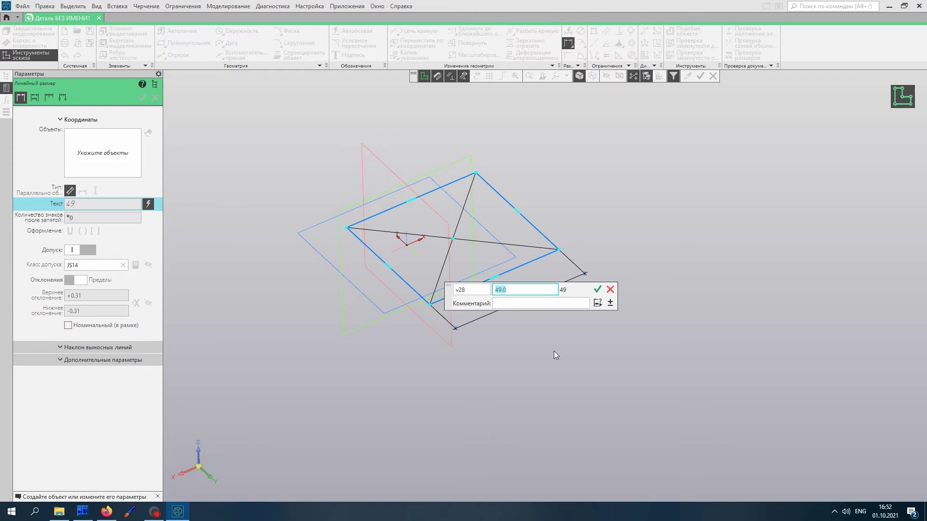
text(60)
key(Return)
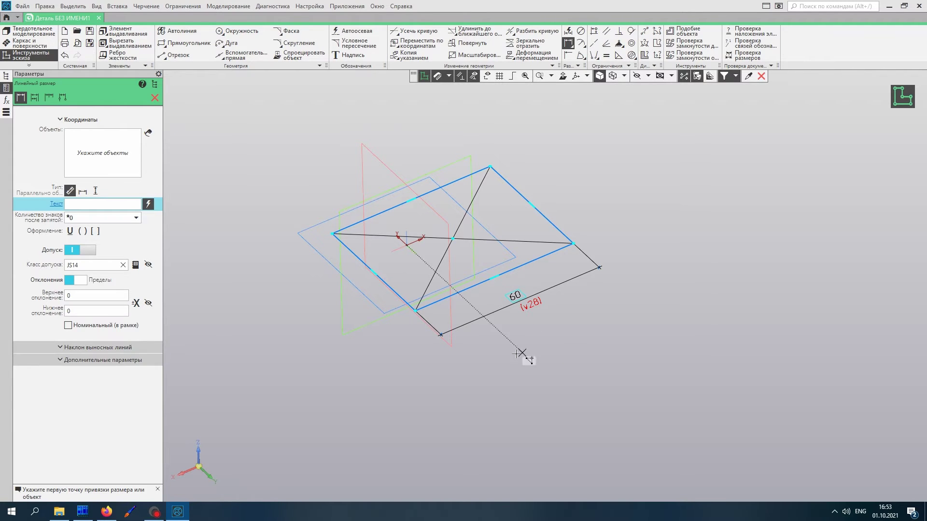
Dimension the rectangle's side parallel to the Y axis, set it to 50 mm, and finish the sketch.
click(415, 310)
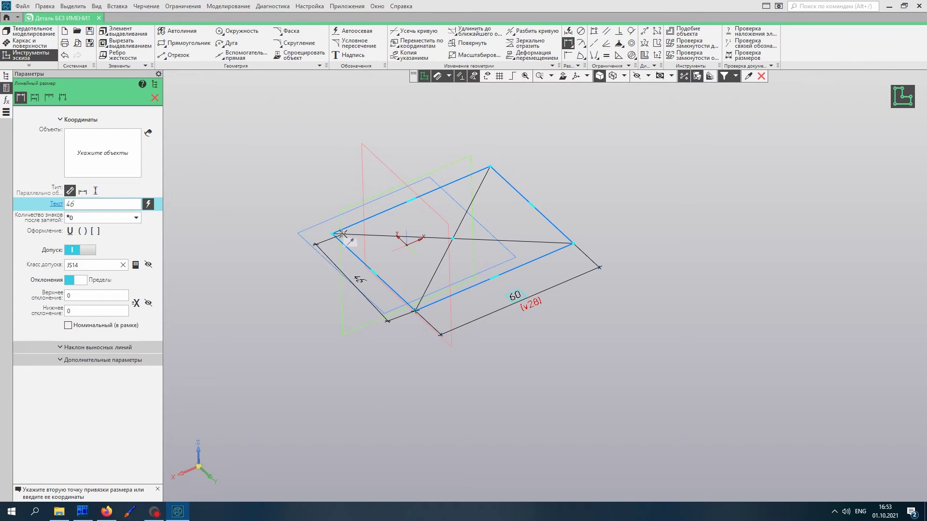
click(332, 233)
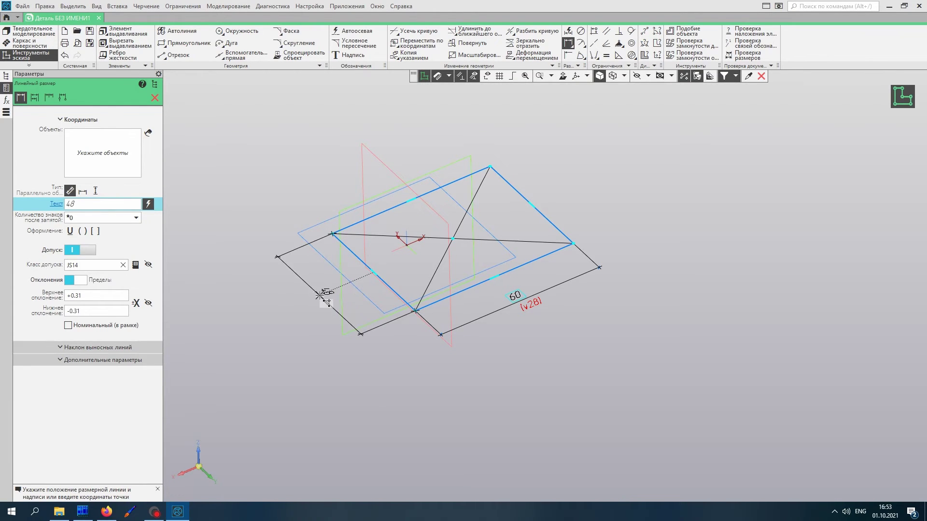
click(318, 295)
key(Return)
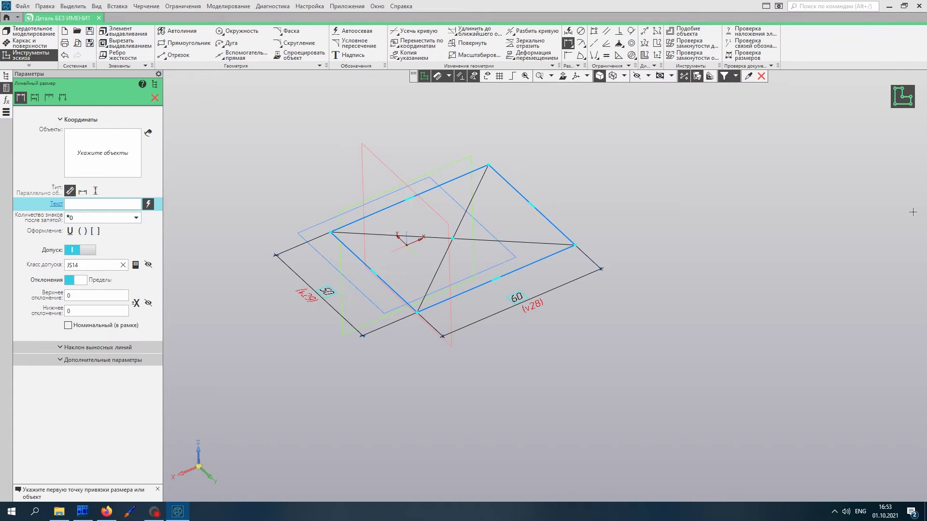
click(423, 76)
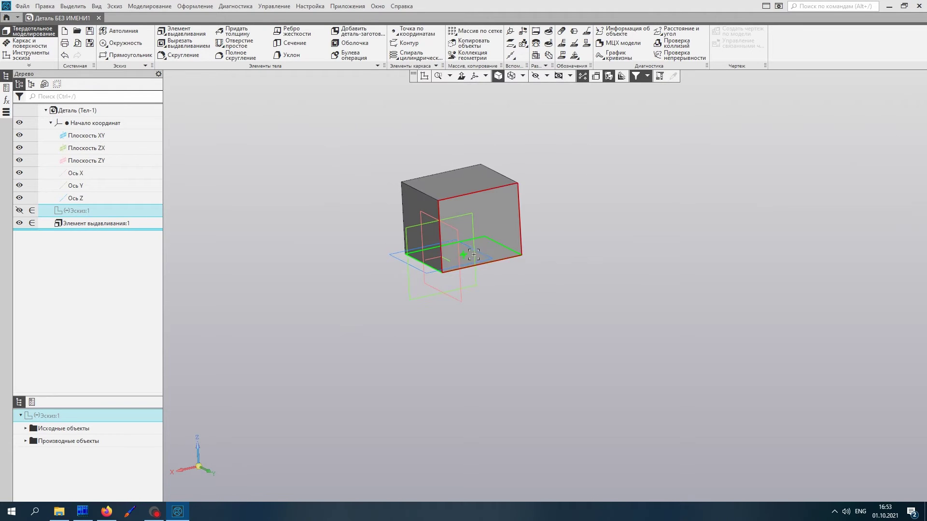
Edit the extrusion and set its distance to 70 mm.
click(65, 224)
right_click(64, 224)
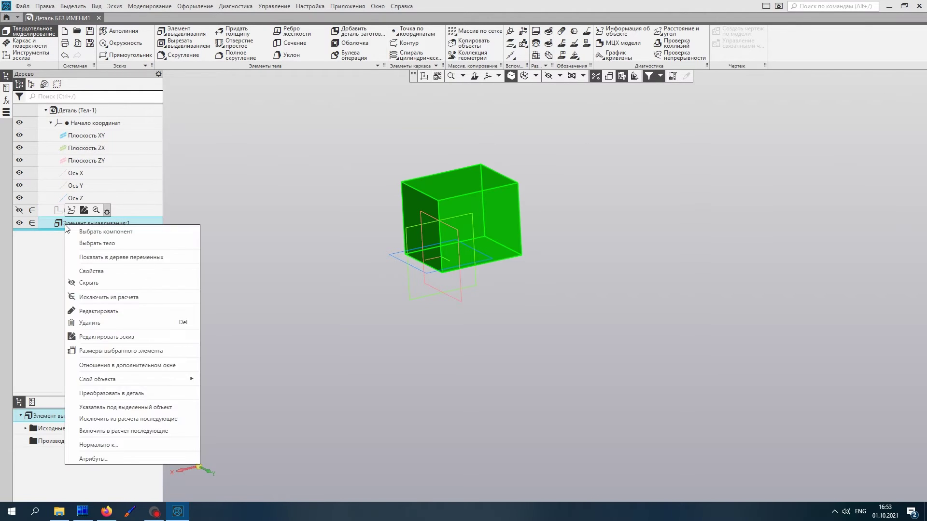
click(100, 314)
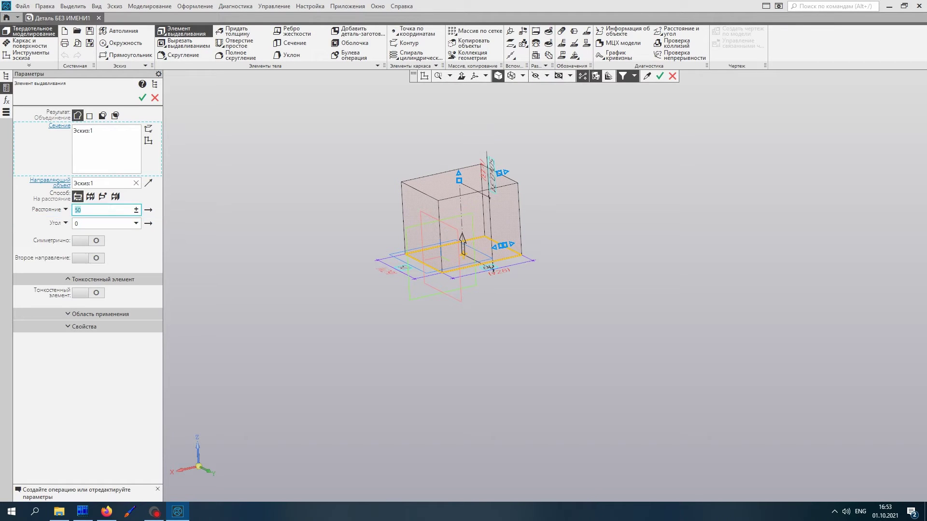
text(70)
key(Return)
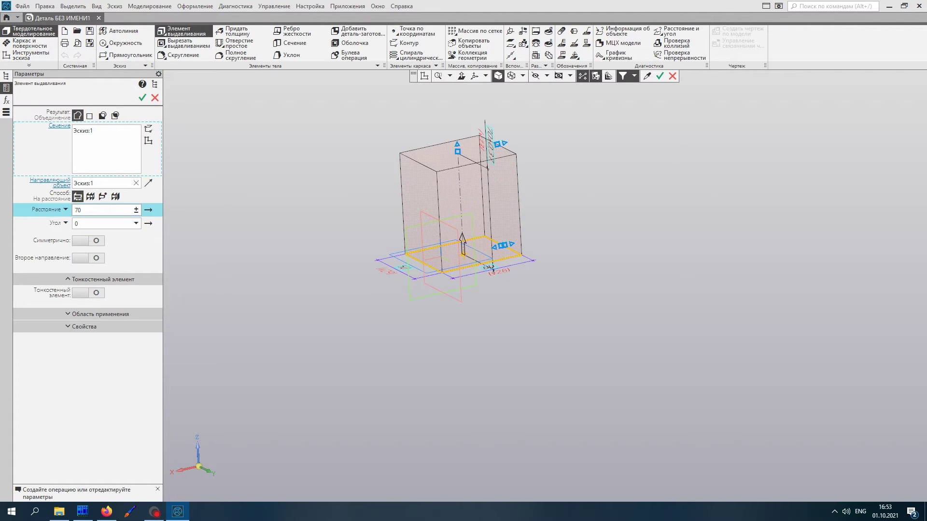
click(142, 97)
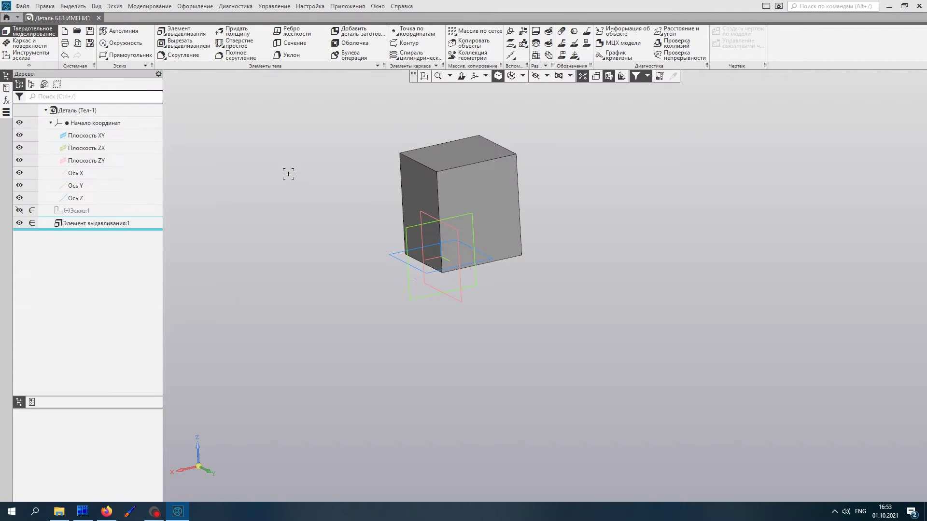
scroll(295, 186, down, 3)
scroll(338, 161, up, 4)
scroll(314, 189, down, 2)
mouse_move(302, 200)
middle_down()
mouse_move(343, 265)
mouse_move(316, 263)
mouse_move(331, 257)
mouse_move(337, 194)
mouse_move(328, 263)
mouse_move(341, 272)
mouse_move(403, 271)
mouse_move(498, 290)
mouse_move(149, 172)
middle_up()
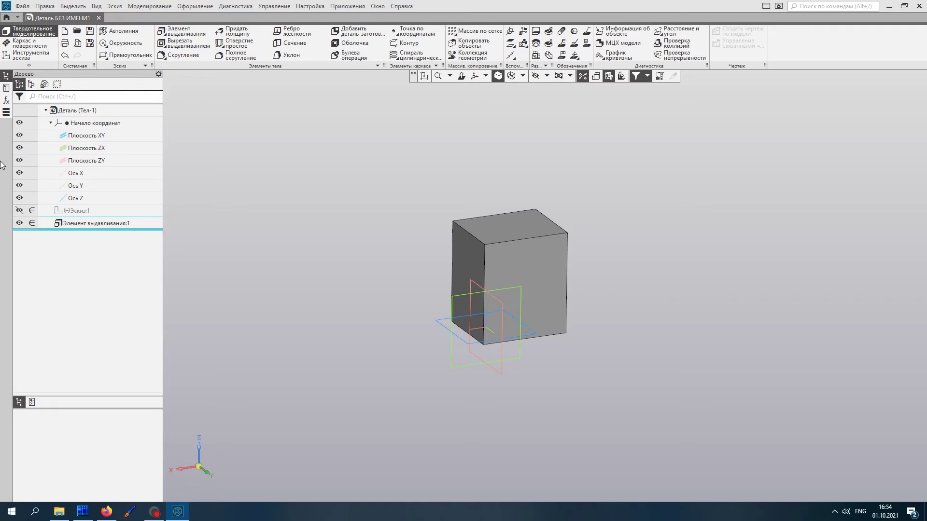
middle_drag(447, 314, 461, 328)
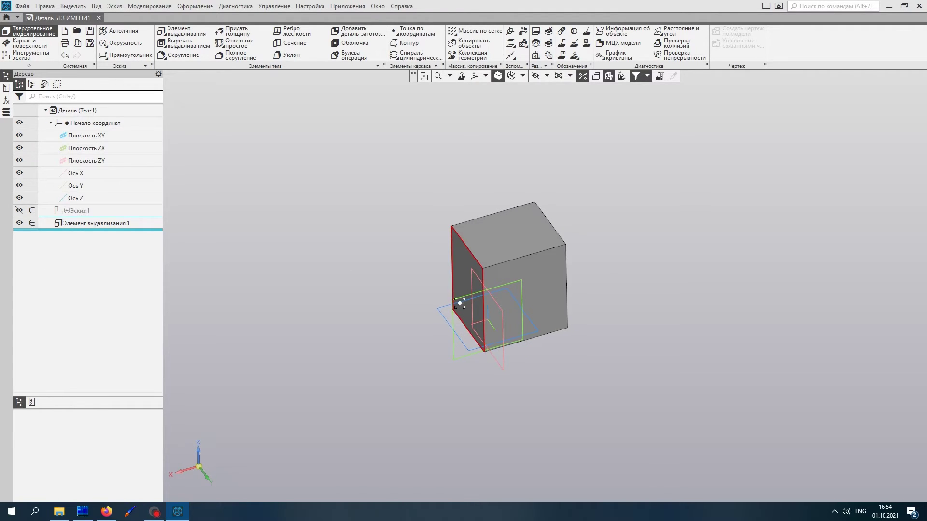
Reopen the base sketch and draw two construction lines through the origin, one along the X axis and one along the Y axis.
click(104, 212)
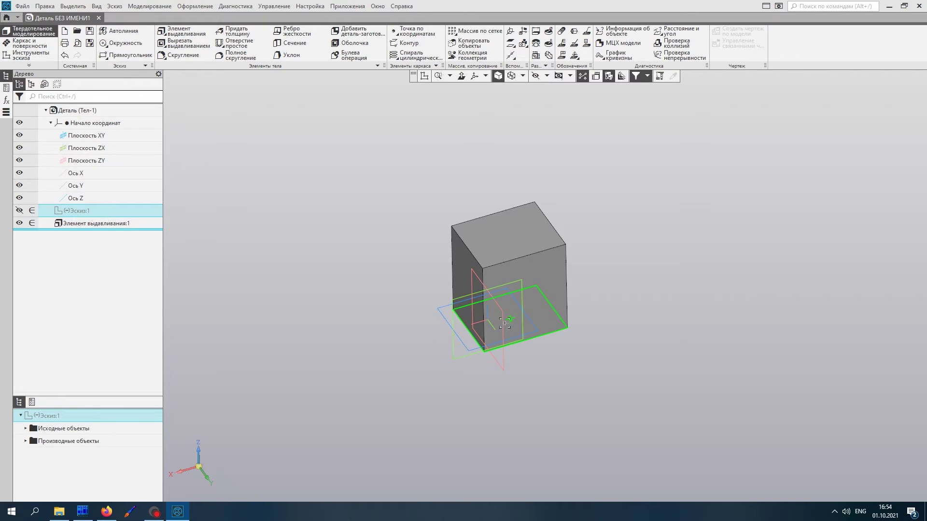
right_click(104, 212)
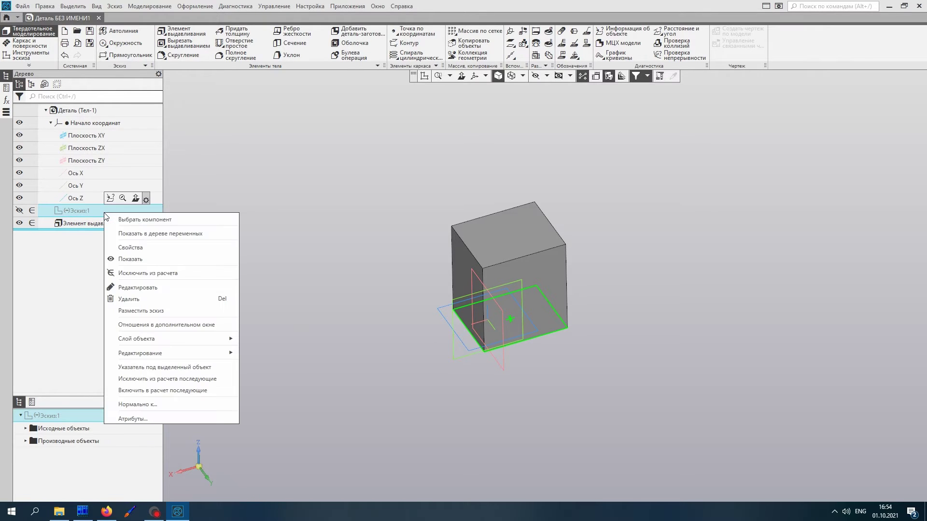
click(139, 290)
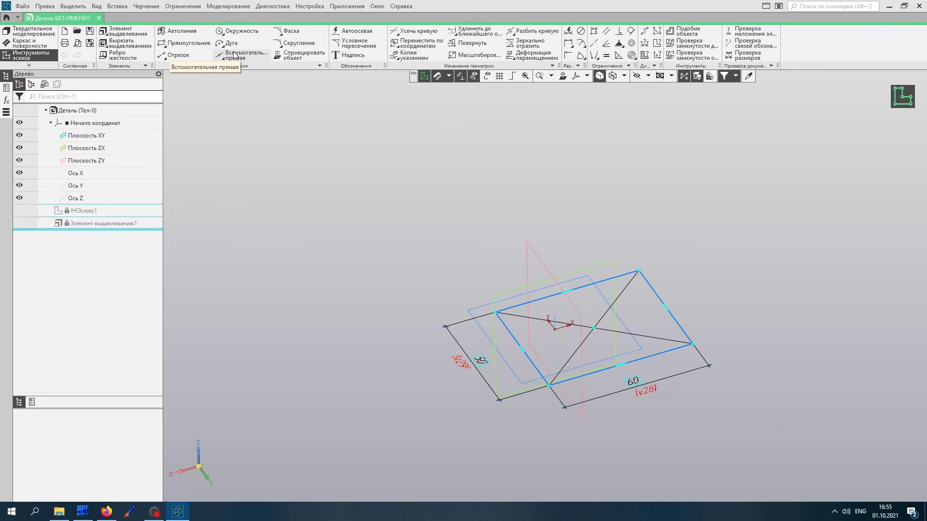
mouse_move(236, 58)
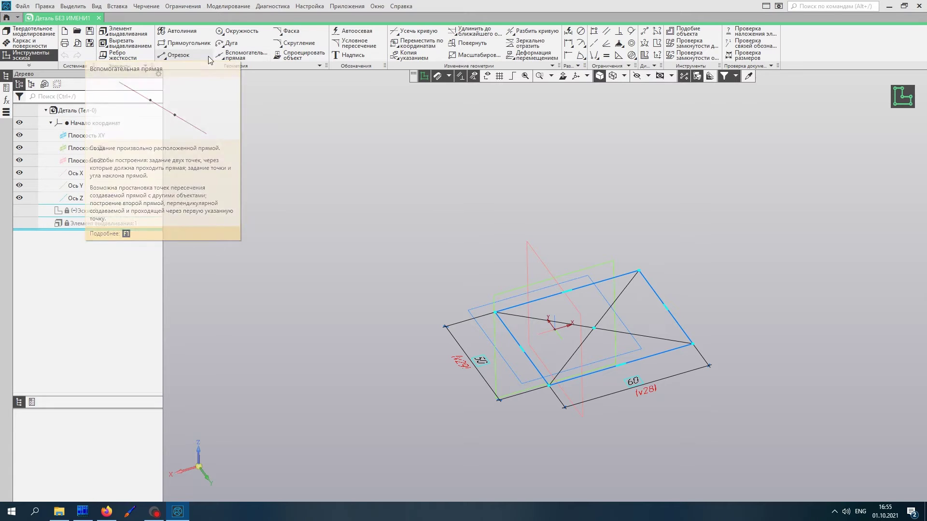
click(230, 58)
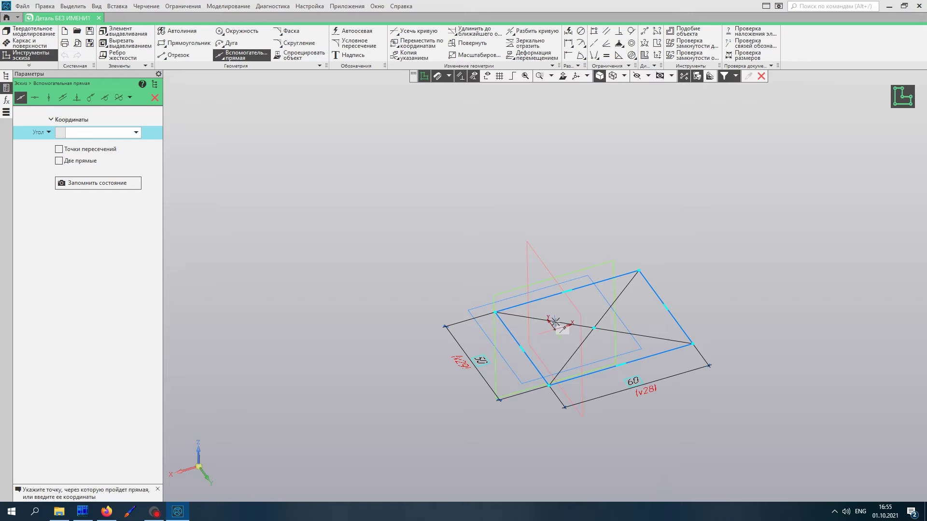
click(555, 330)
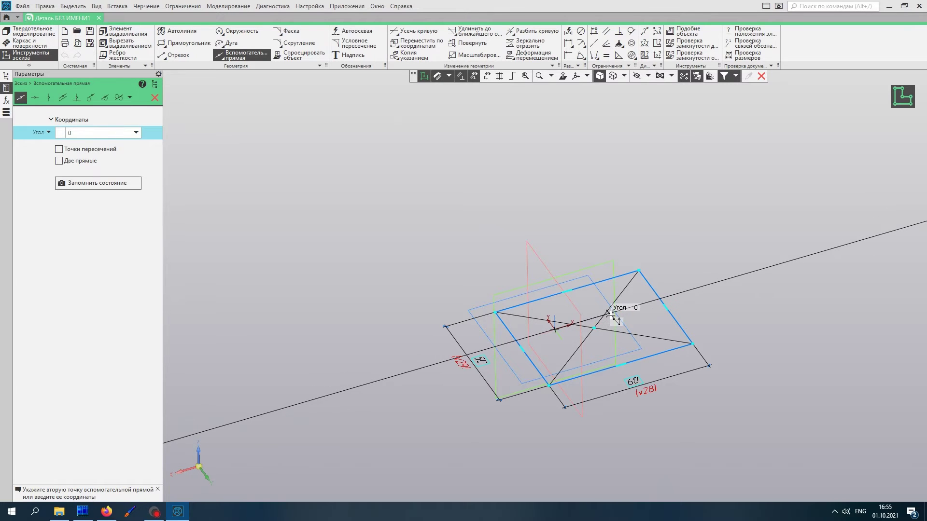
click(716, 280)
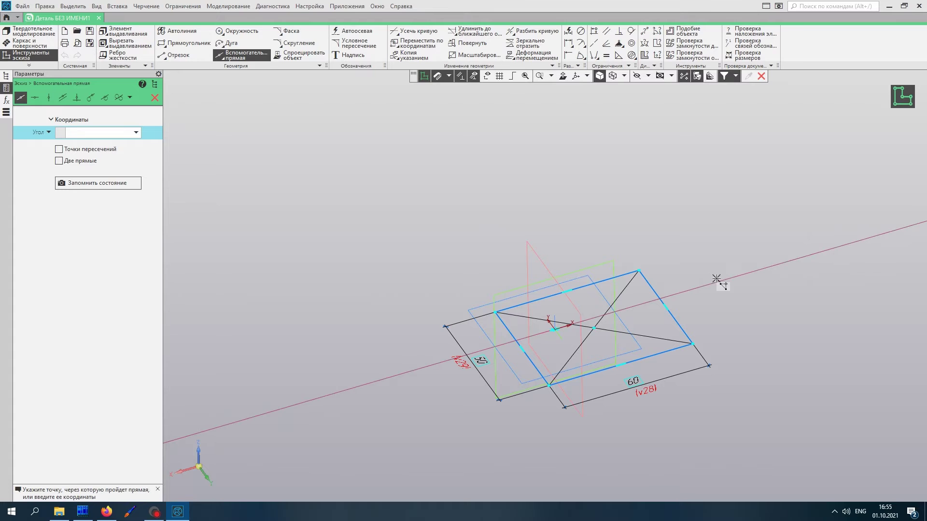
click(554, 329)
click(497, 251)
key(Escape)
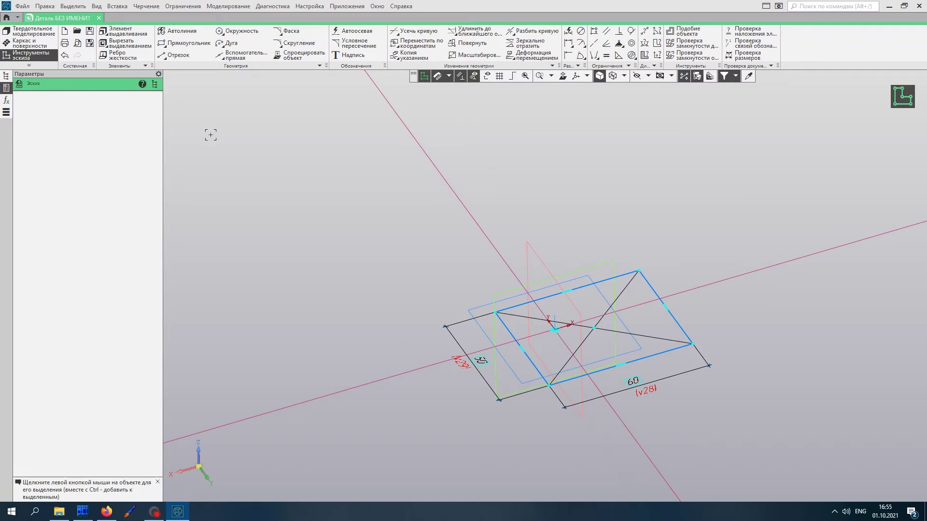
Try to move the rectangle's far corner away from the origin, and clear the selection.
scroll(333, 270, up, 2)
scroll(445, 286, down, 3)
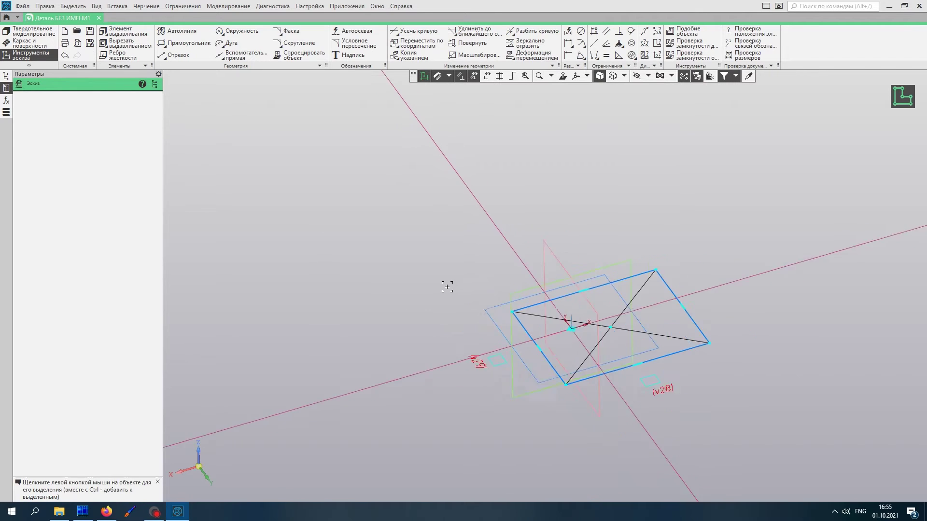
shift+middle_drag(466, 316, 384, 291)
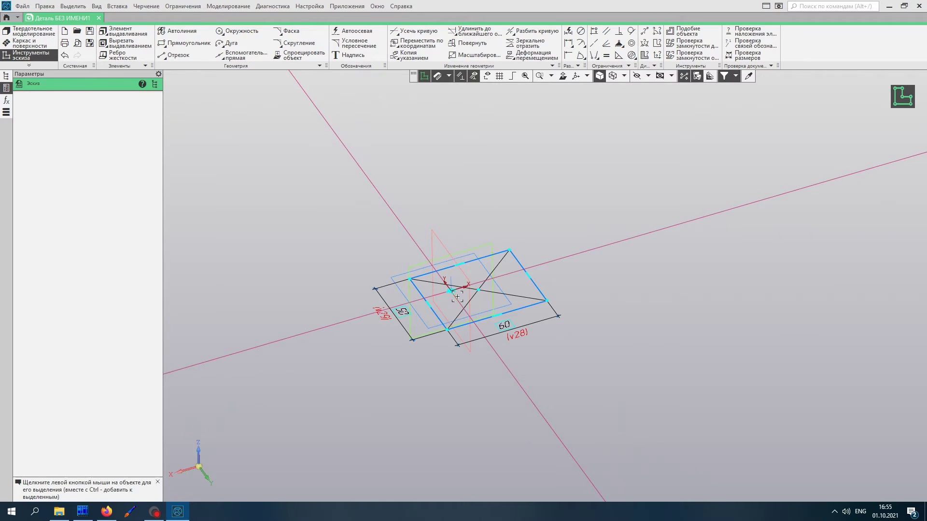
scroll(423, 291, up, 3)
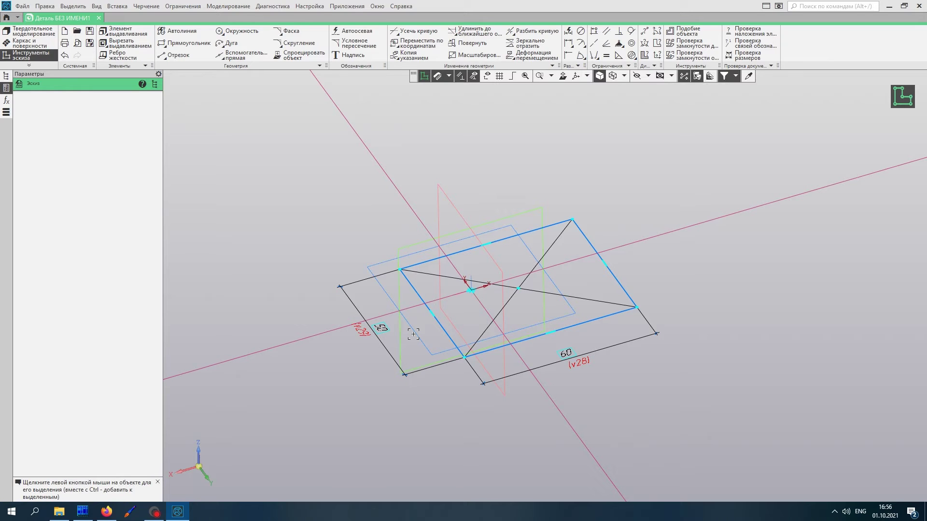
click(574, 223)
drag(572, 219, 616, 160)
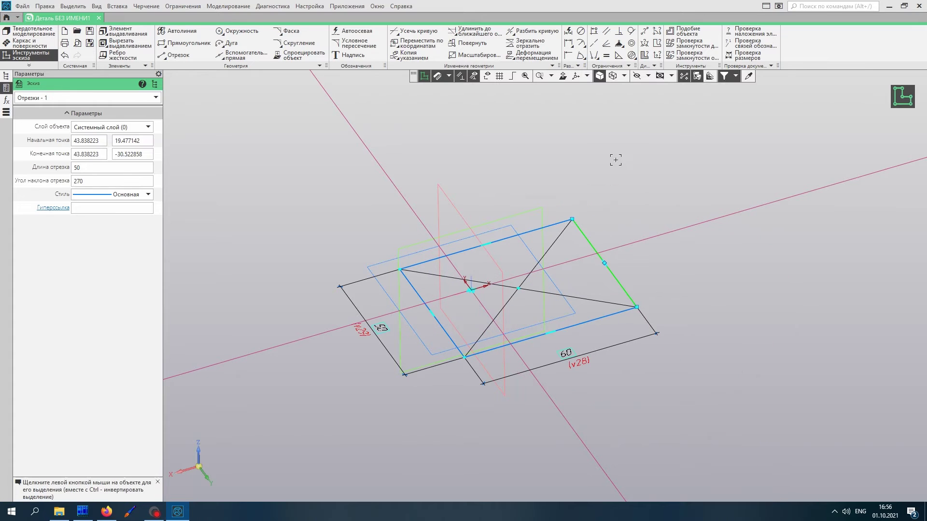
click(615, 160)
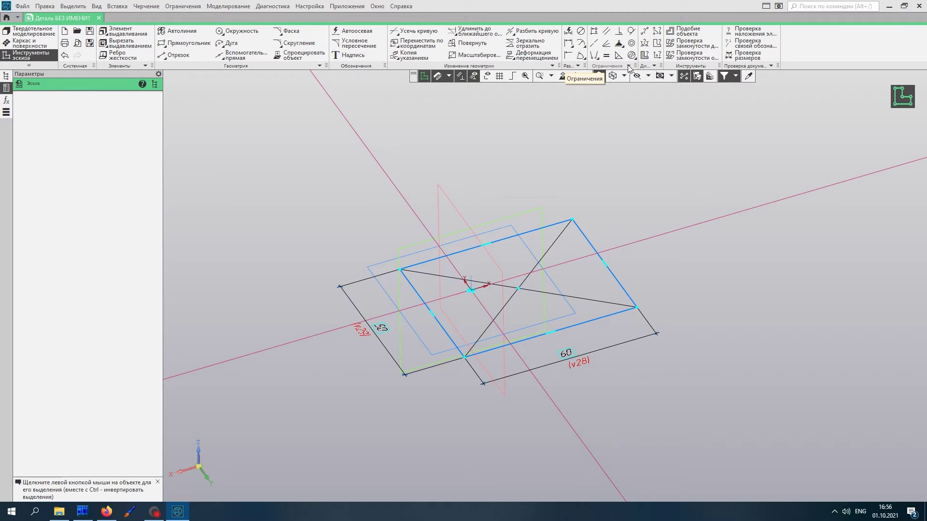
Make the two corners on the rectangle's +Y side symmetric about the construction line along the Y axis.
click(598, 60)
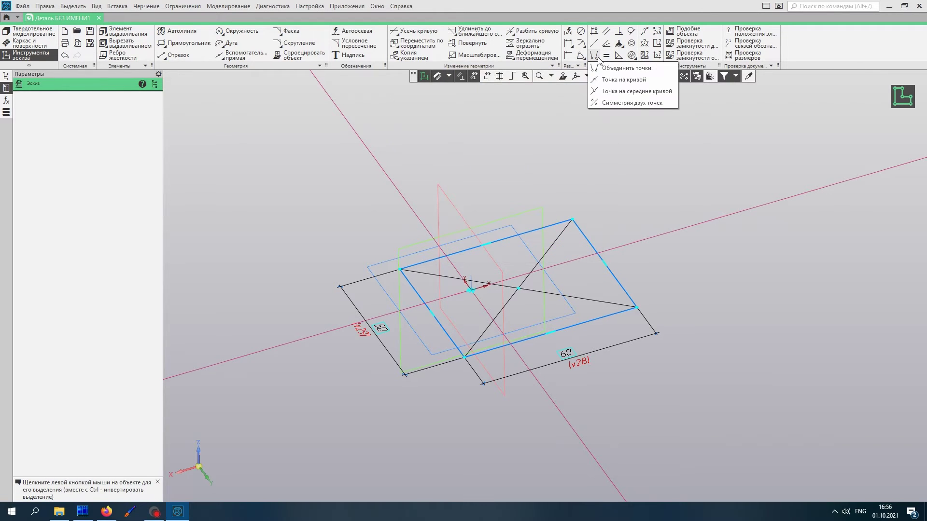
click(618, 102)
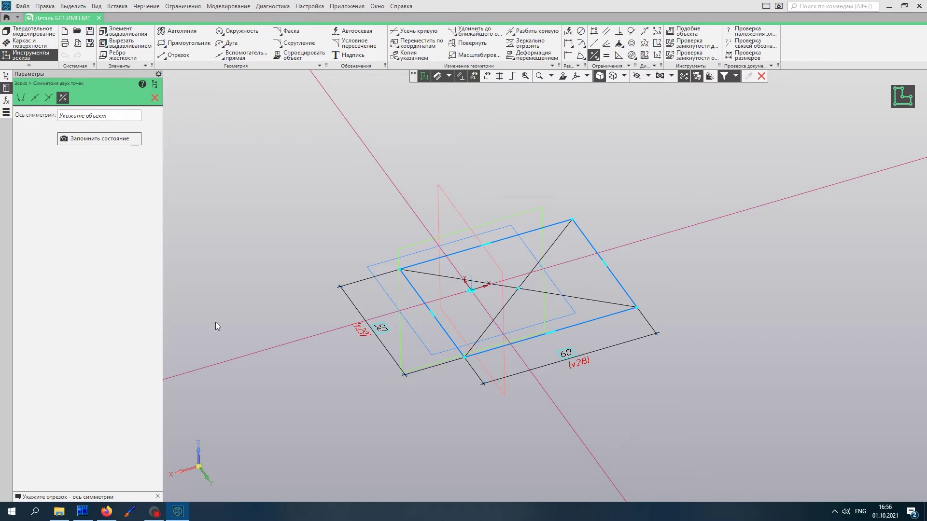
click(392, 181)
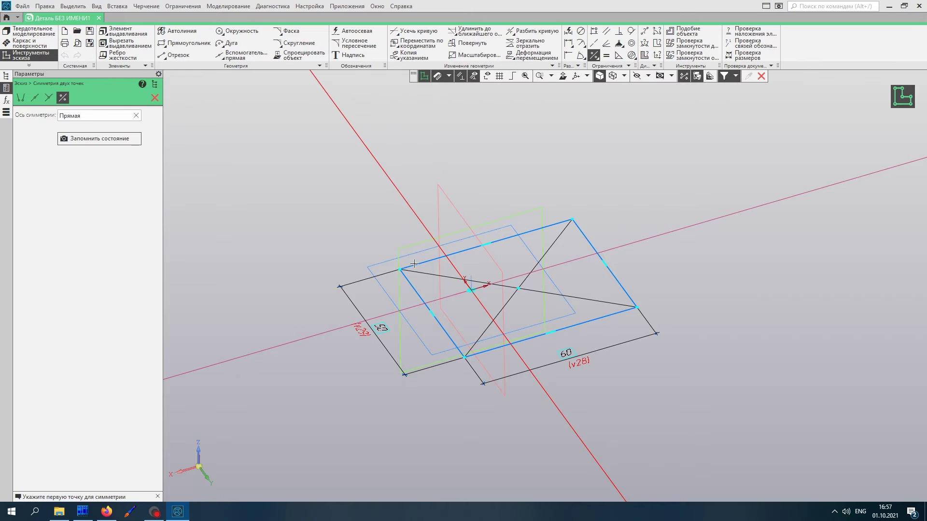
click(400, 270)
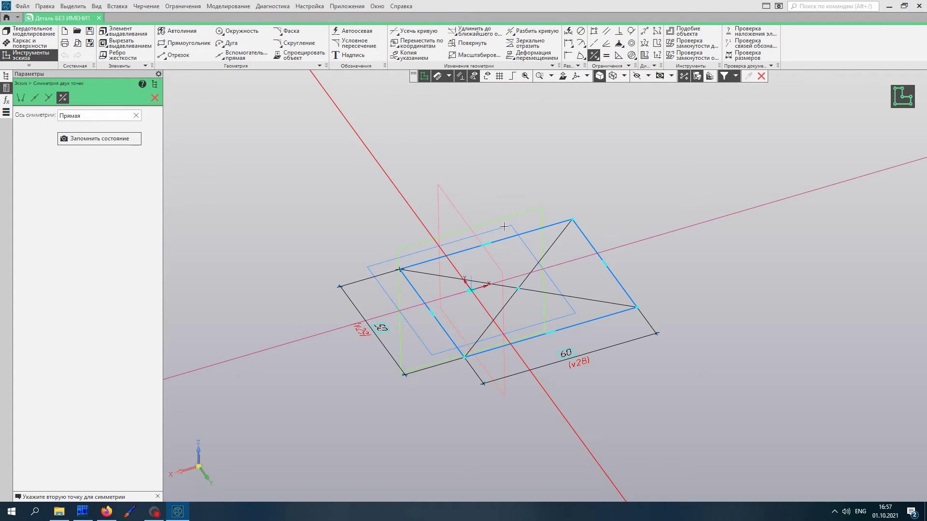
click(572, 219)
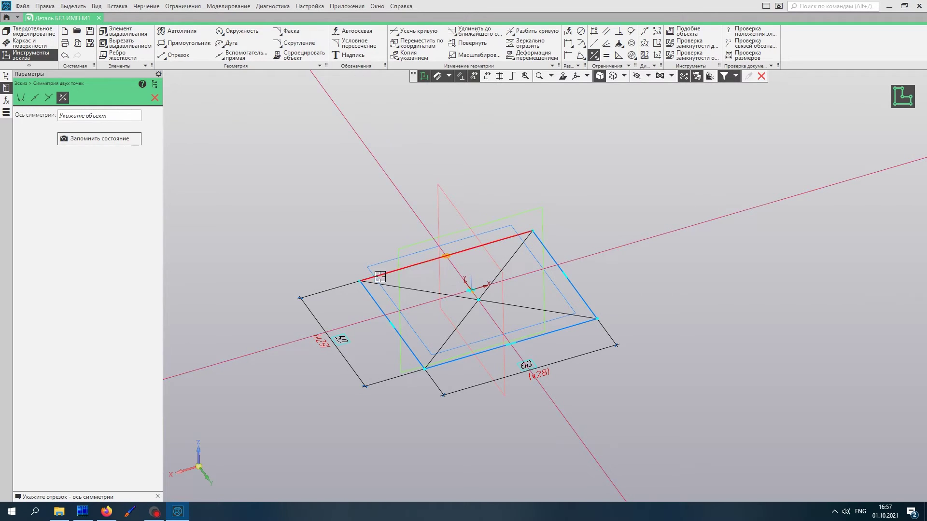
Make the two corners on the rectangle's +X side symmetric about the construction line along the X axis, and finish the sketch.
click(612, 249)
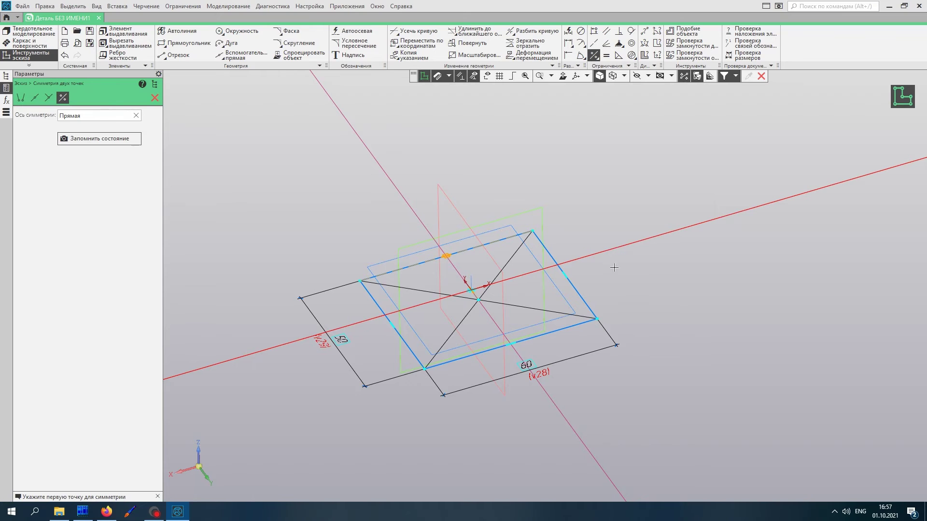
click(597, 319)
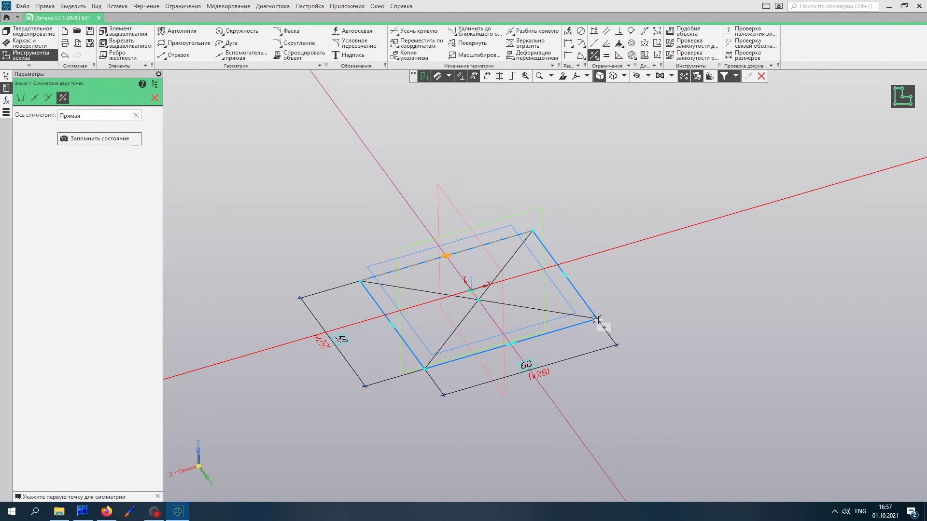
click(532, 231)
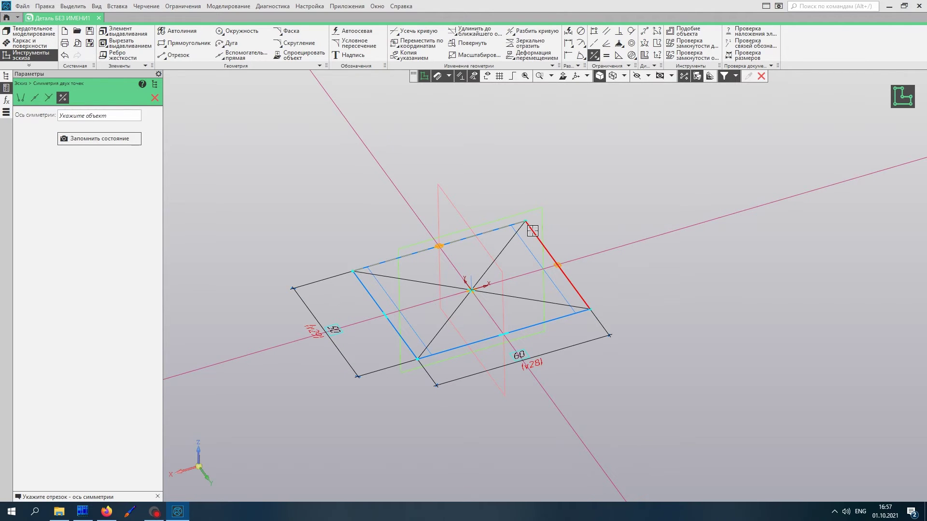
click(902, 101)
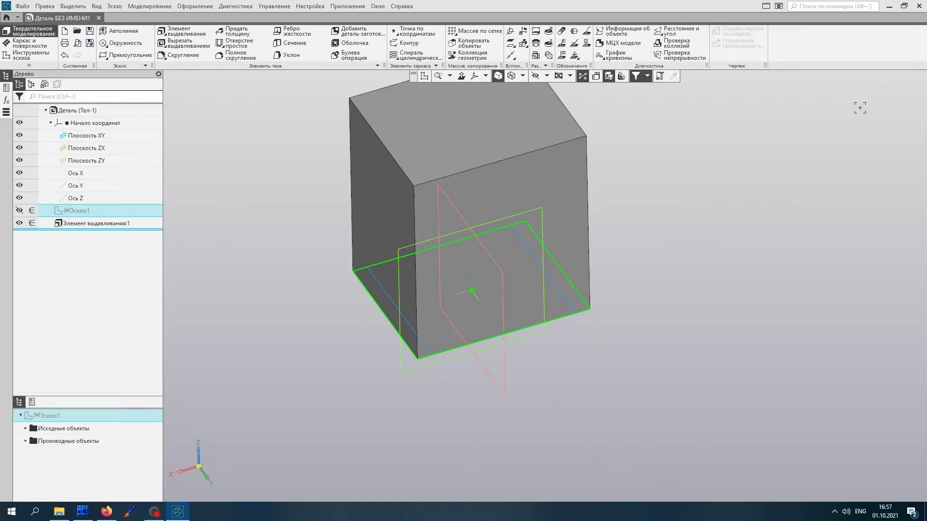
Examine the extruded block from several sides to check how its base is placed around the origin.
scroll(749, 175, down, 5)
scroll(727, 191, up, 2)
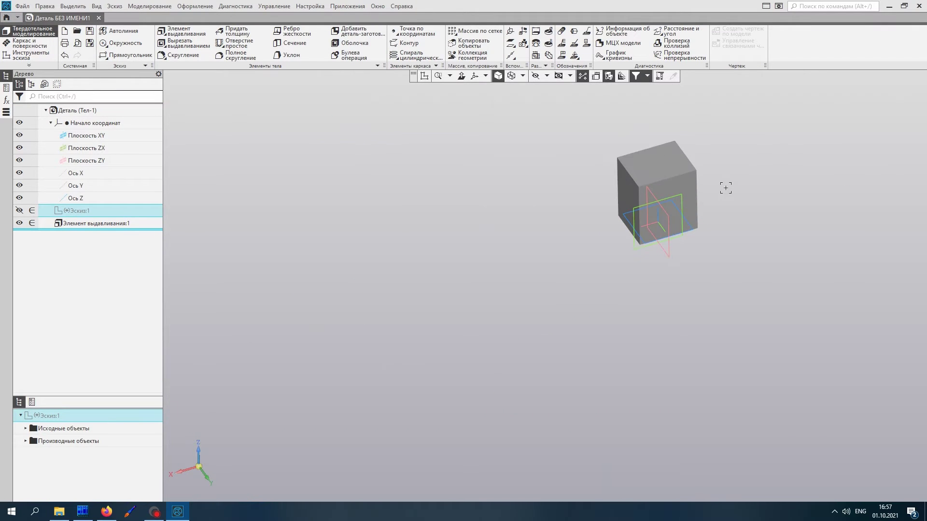
scroll(720, 186, up, 4)
middle_drag(703, 186, 613, 262)
middle_drag(581, 231, 582, 96)
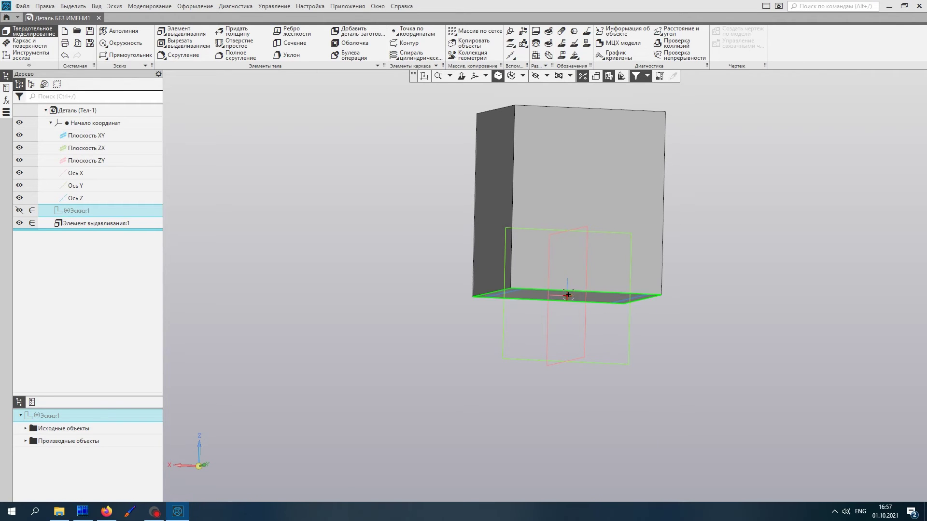
middle_drag(568, 294, 555, 300)
middle_drag(577, 236, 503, 279)
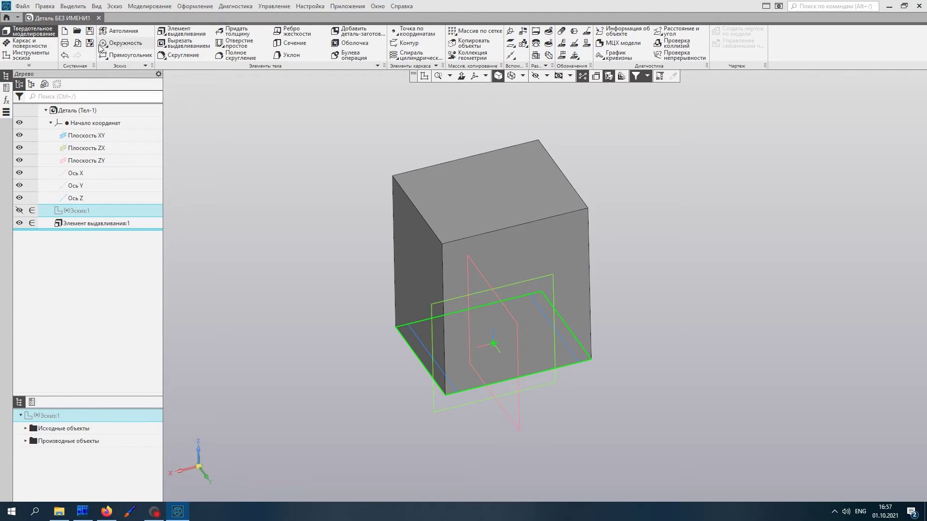
Start saving the part, create a new folder named Компас_1 in Документы, and open it as the destination.
key(ctrl+s)
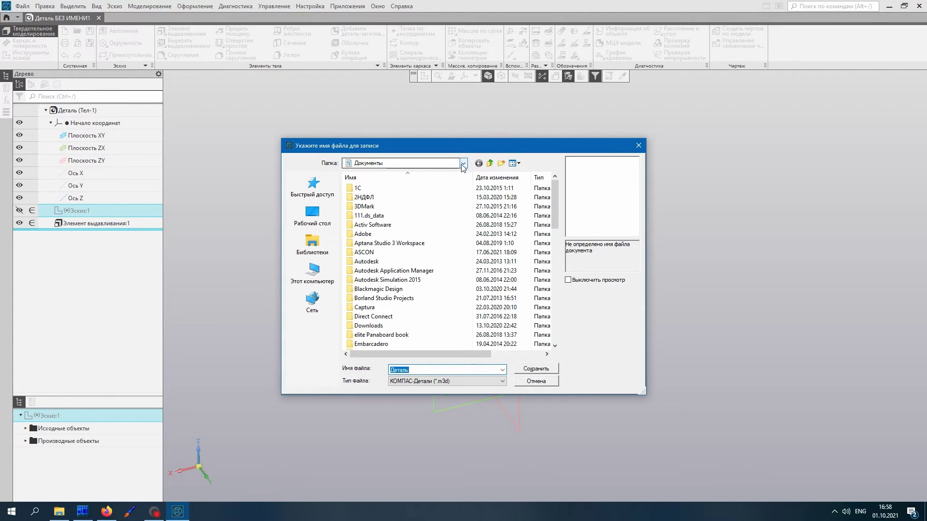
click(501, 165)
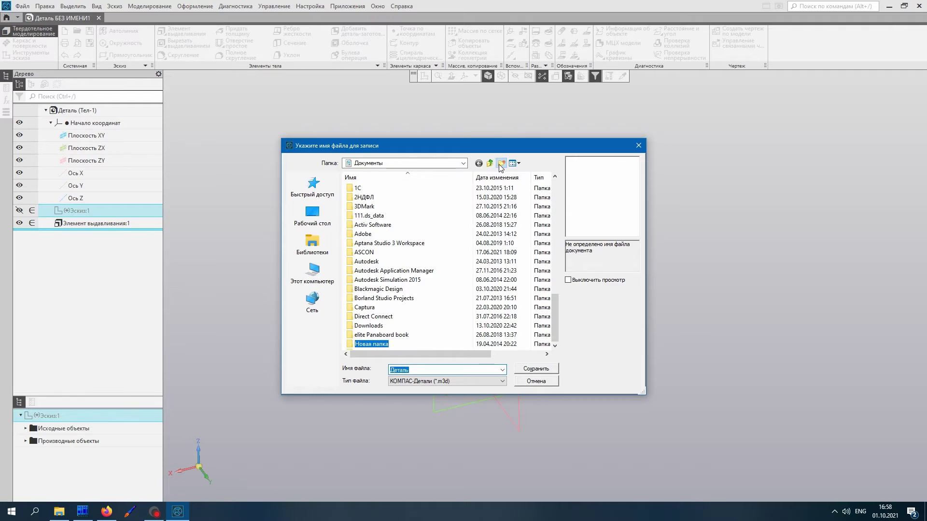
text(К)
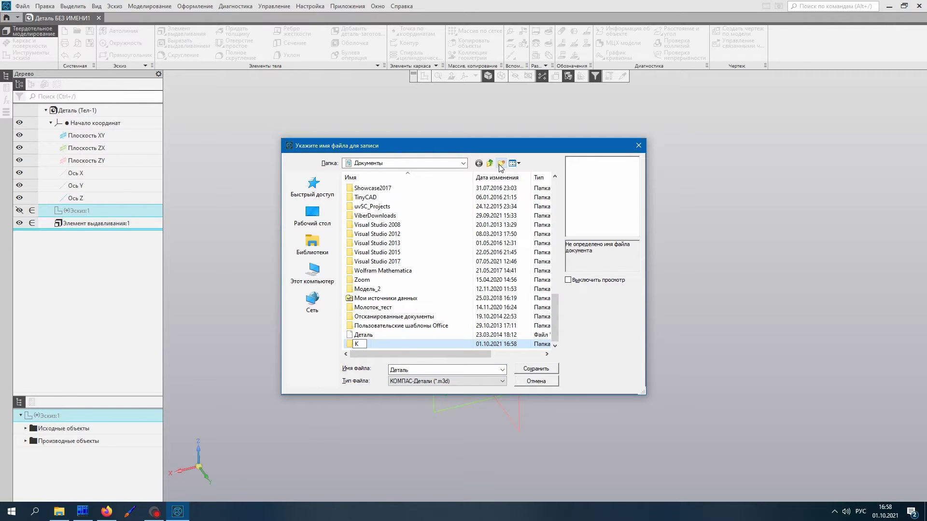
text(омпас_1)
key(Return)
key(Return)
Name the part file Опора and save it in the Компас_1 folder.
double_click(403, 371)
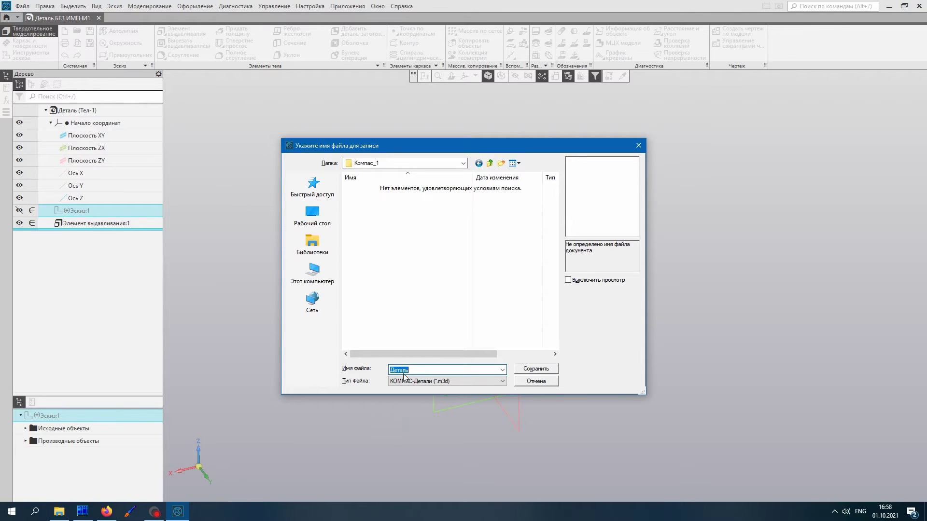
text(Jgj)
key(Return)
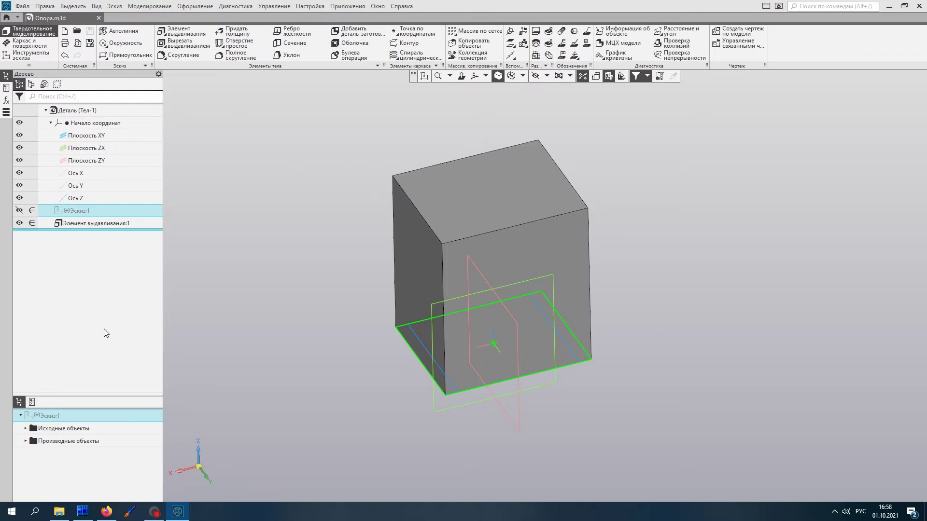
Edit the block's extrusion and set its distance to 10 mm.
scroll(372, 350, down, 4)
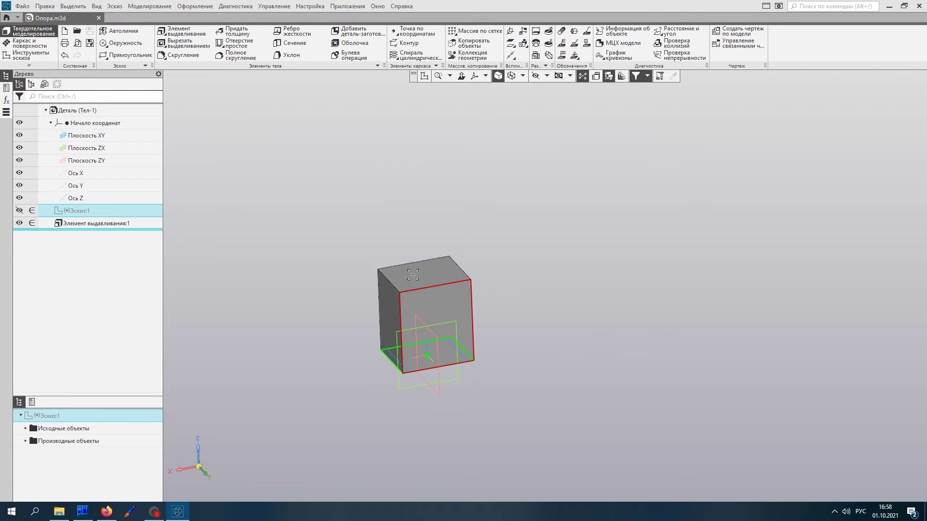
click(91, 223)
right_click(91, 223)
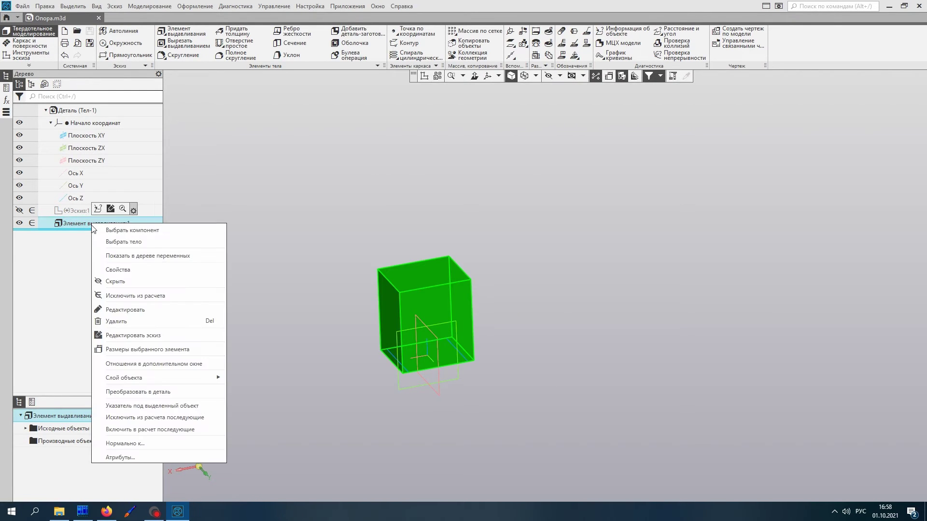
click(118, 312)
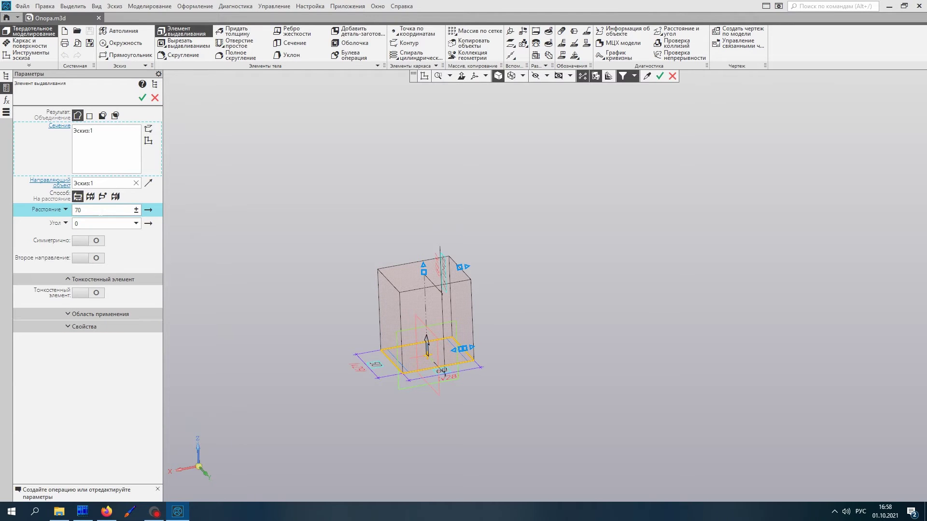
double_click(74, 214)
text(10)
key(Return)
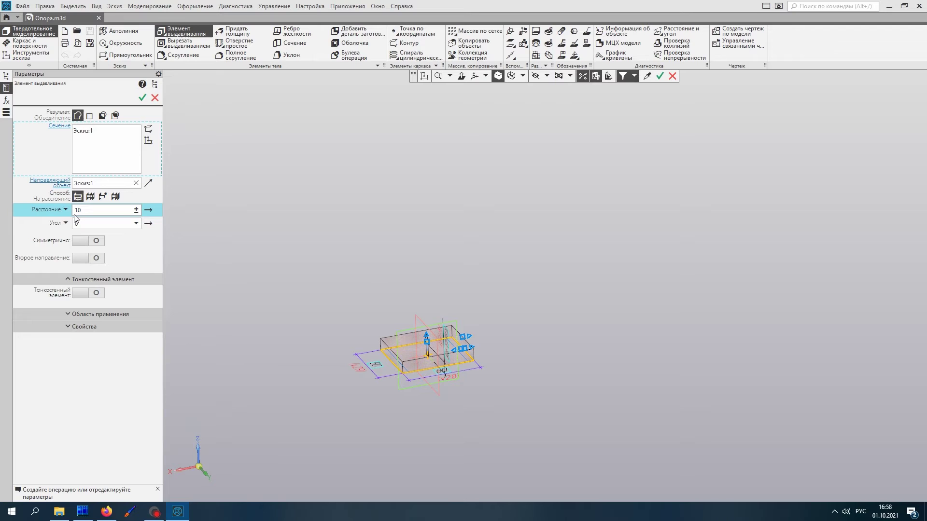
click(142, 98)
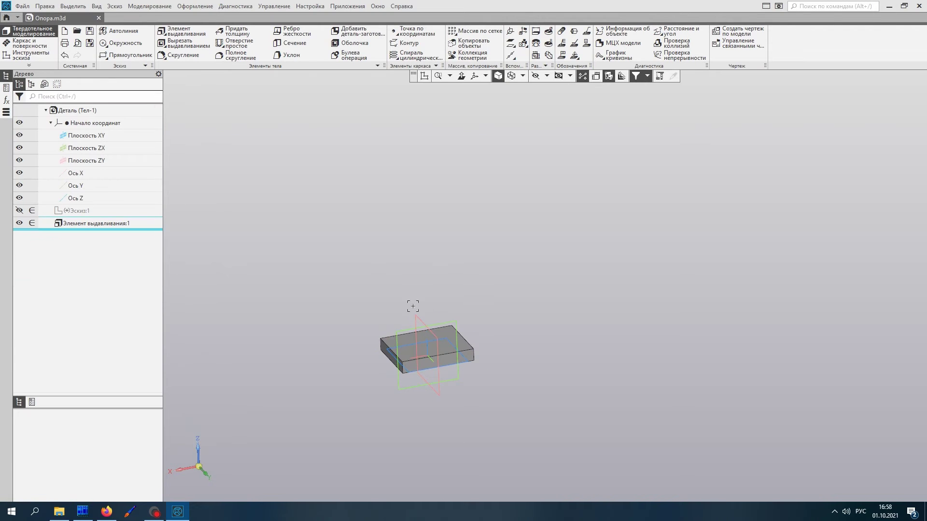
Start a new sketch on the upper face of the plate.
scroll(413, 306, up, 5)
middle_drag(410, 368, 427, 384)
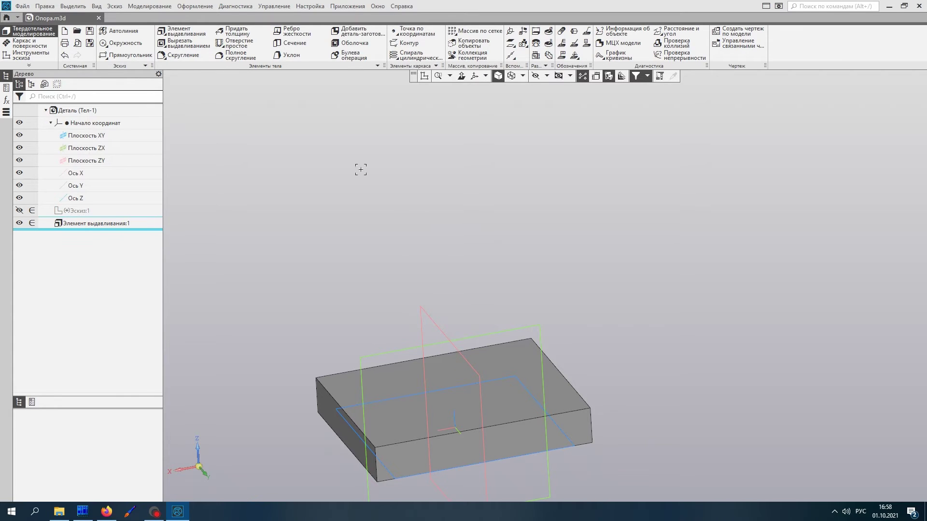
middle_drag(429, 299, 399, 323)
scroll(387, 357, down, 4)
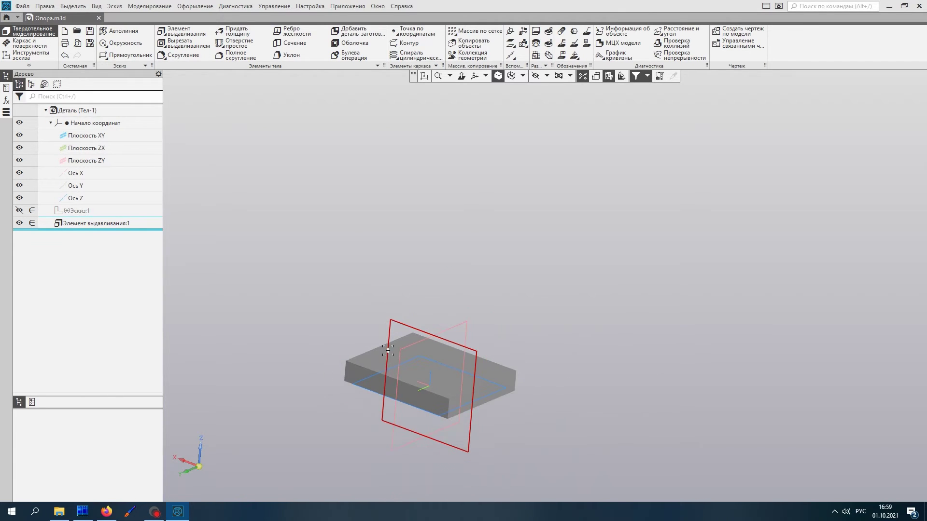
click(373, 362)
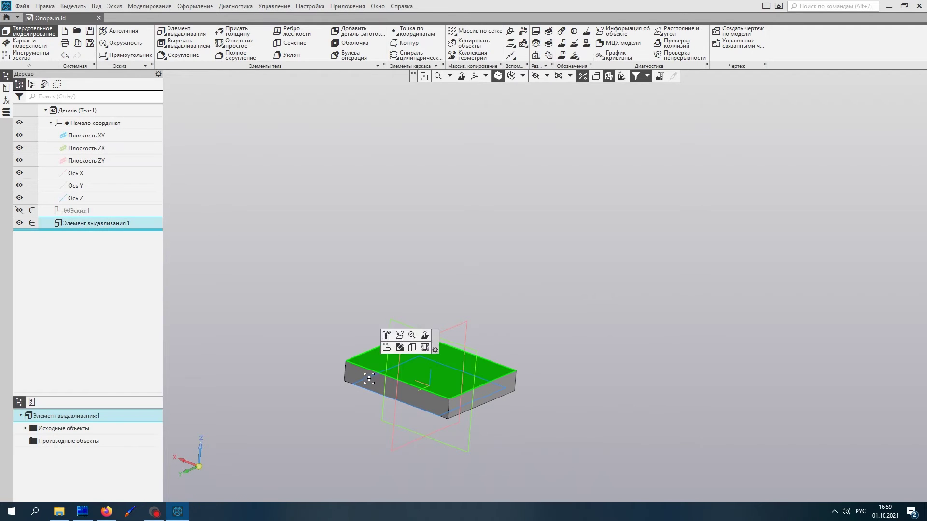
mouse_move(367, 392)
middle_down()
mouse_move(360, 406)
mouse_move(361, 394)
middle_up()
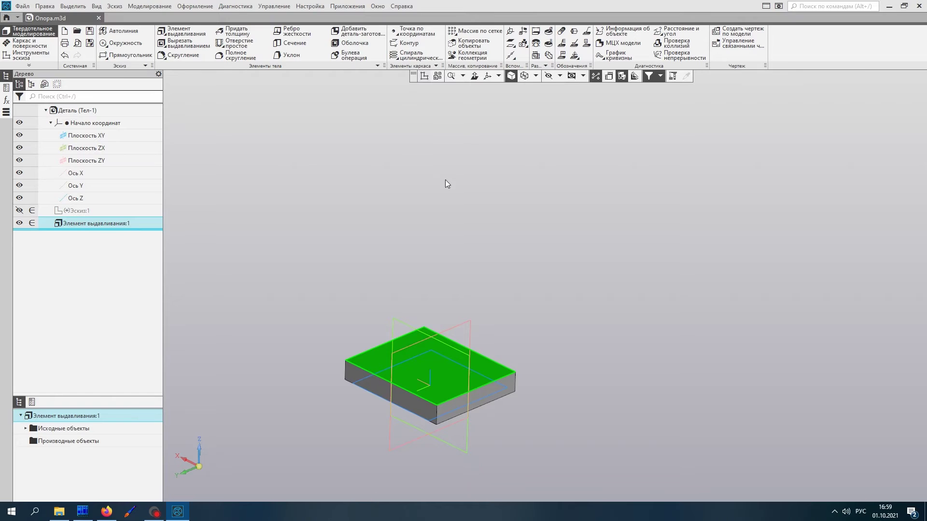
key(ctrl+e)
mouse_move(432, 290)
middle_down()
mouse_move(436, 273)
mouse_move(438, 282)
middle_up()
scroll(438, 282, up, 3)
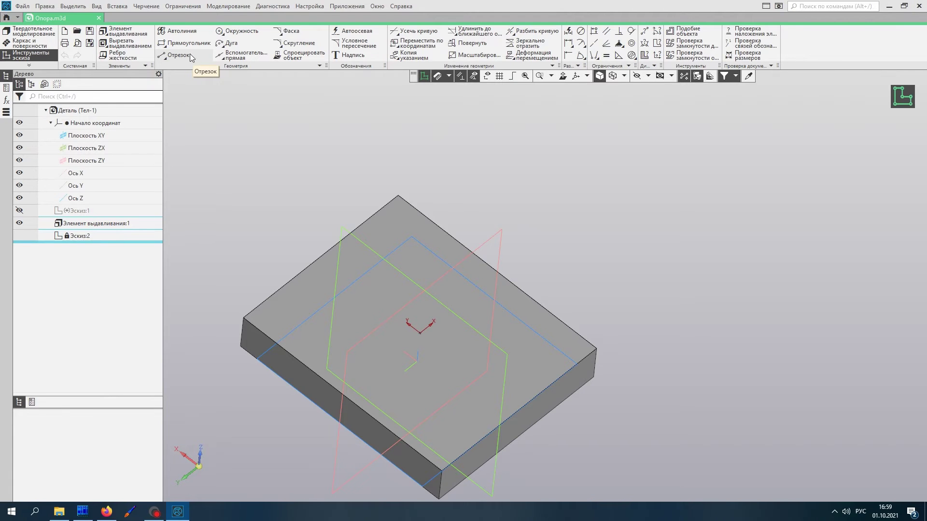
Draw two construction lines through the sketch origin, one along the X axis and one along the Y axis.
click(244, 55)
click(419, 334)
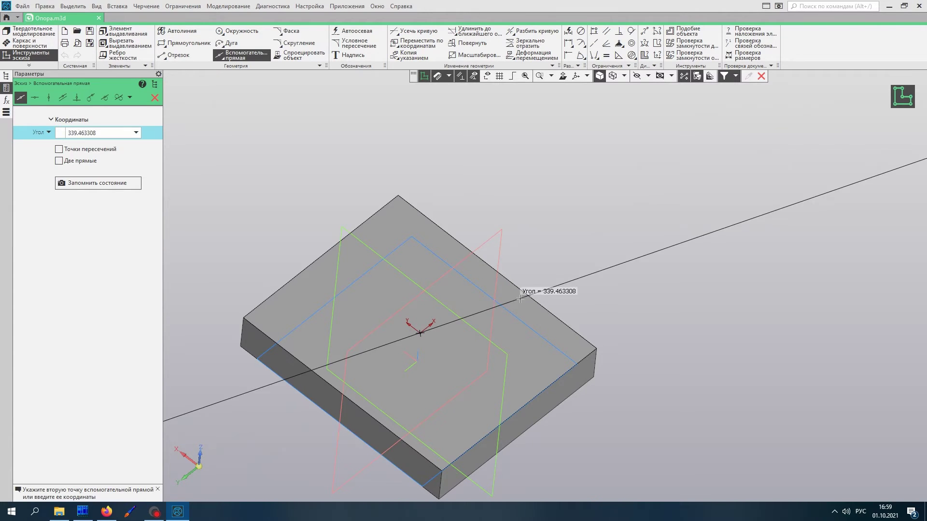
click(533, 243)
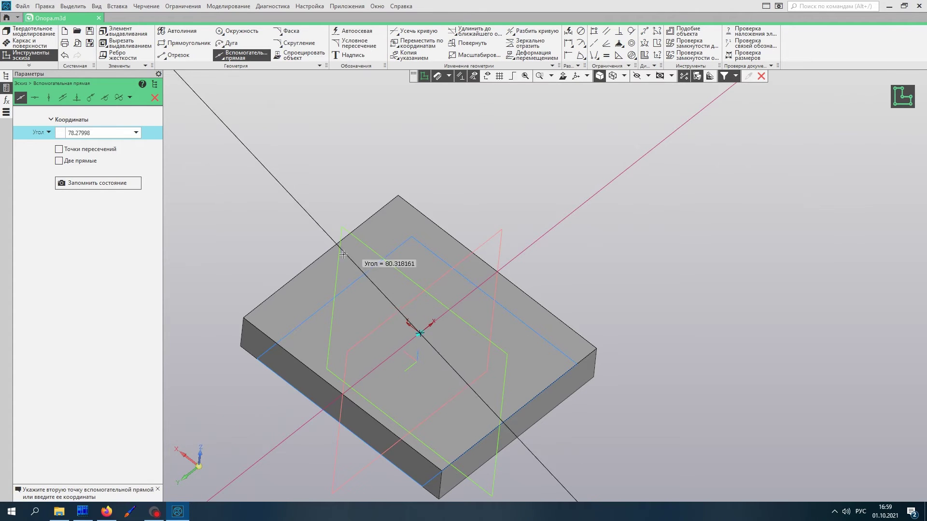
click(242, 197)
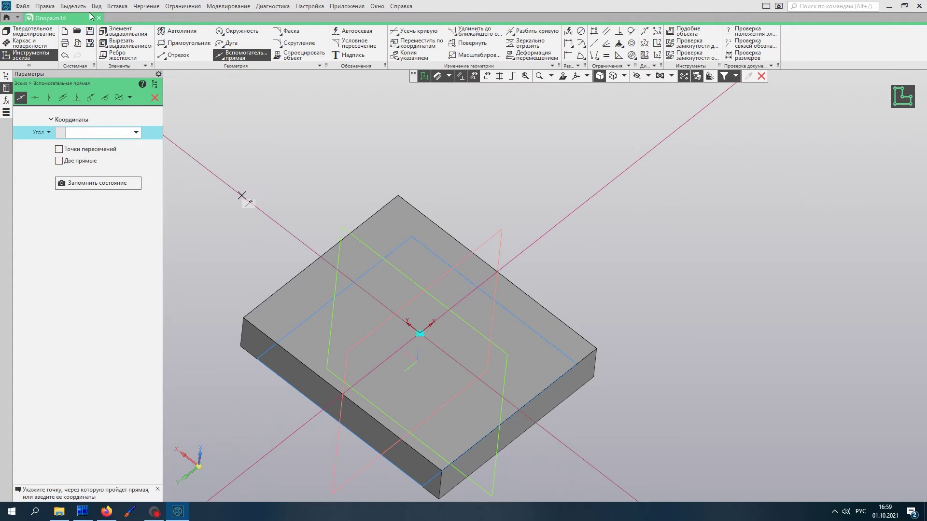
Sketch a rectangle around the origin on the plate's upper face, with its long sides parallel to the Y axis.
click(174, 44)
click(314, 293)
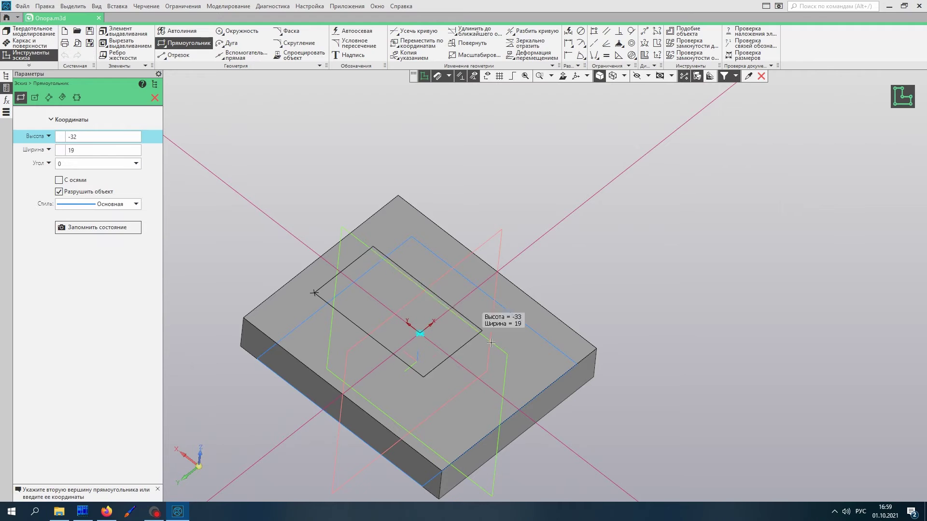
click(525, 374)
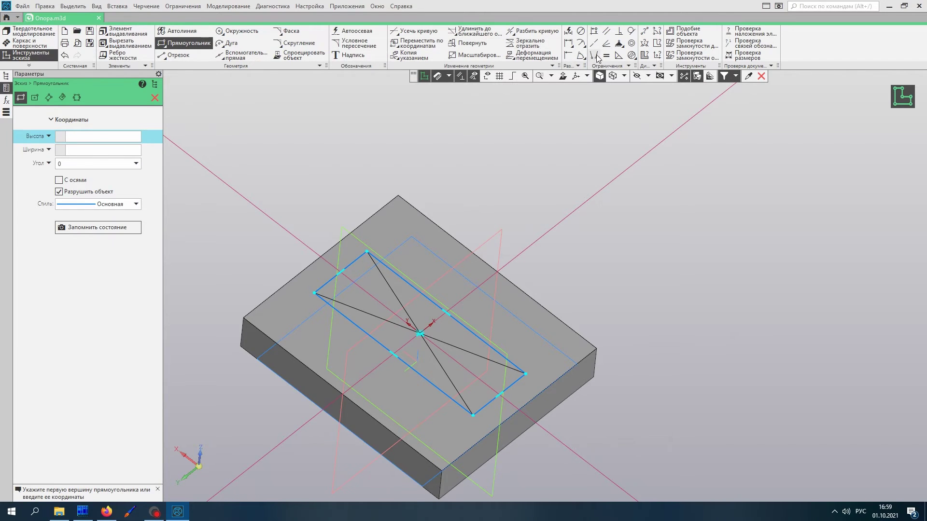
Make the end points of the new rectangle's +X long side symmetric about the construction line along the X axis.
drag(597, 59, 612, 105)
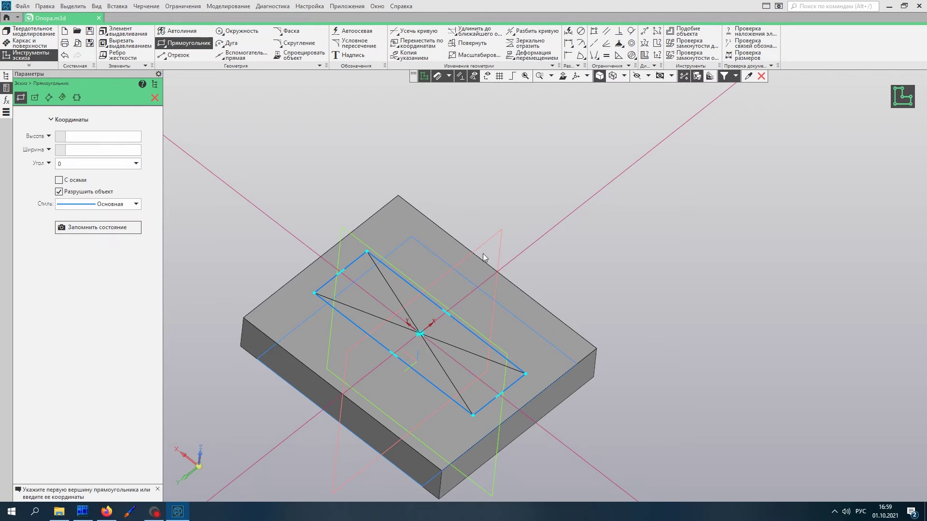
click(515, 255)
click(370, 254)
click(526, 374)
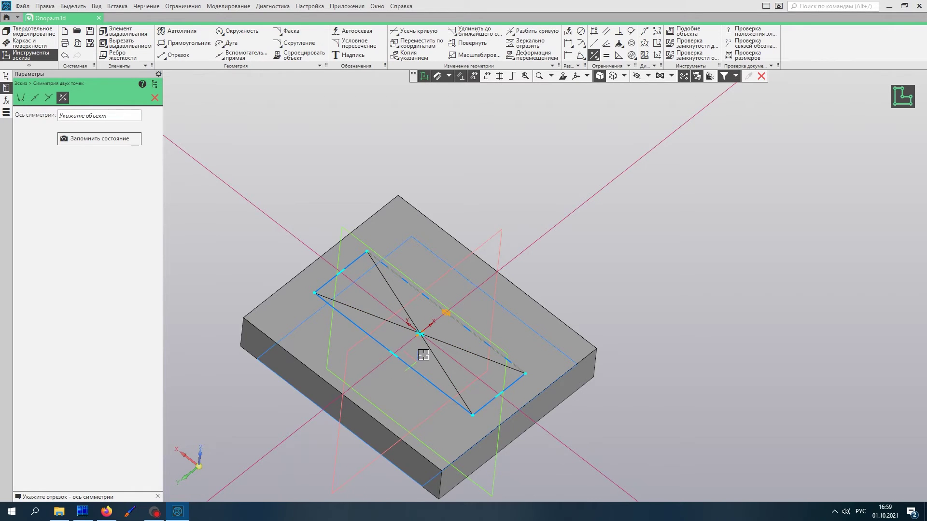
Make the end points of the rectangle's −Y short side symmetric about the construction line along the Y axis.
click(516, 408)
click(473, 414)
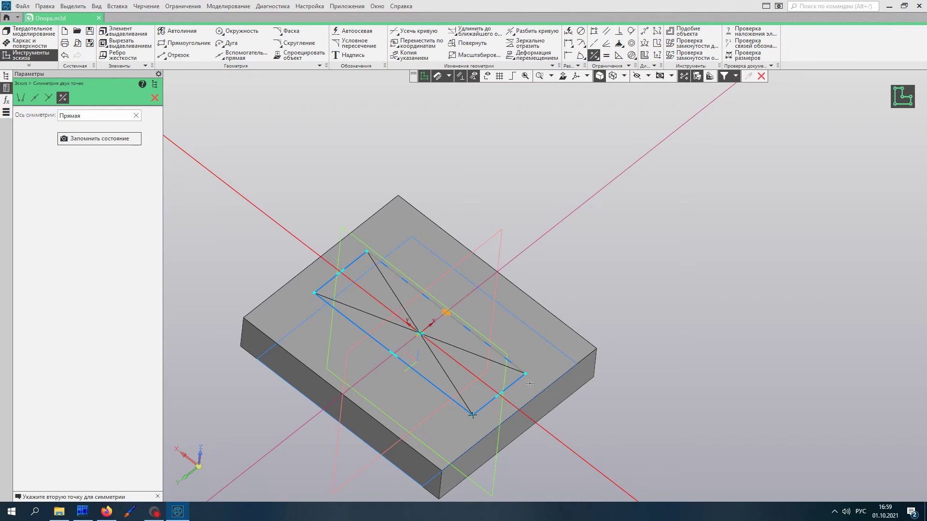
click(529, 383)
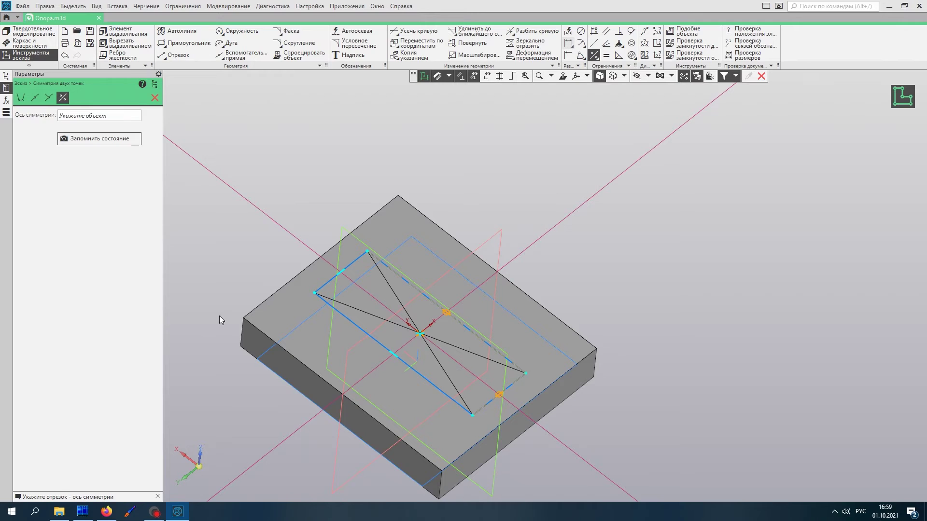
Dimension the rectangle's +X long side and set its length to 50 mm.
key(ctrl+d)
click(367, 251)
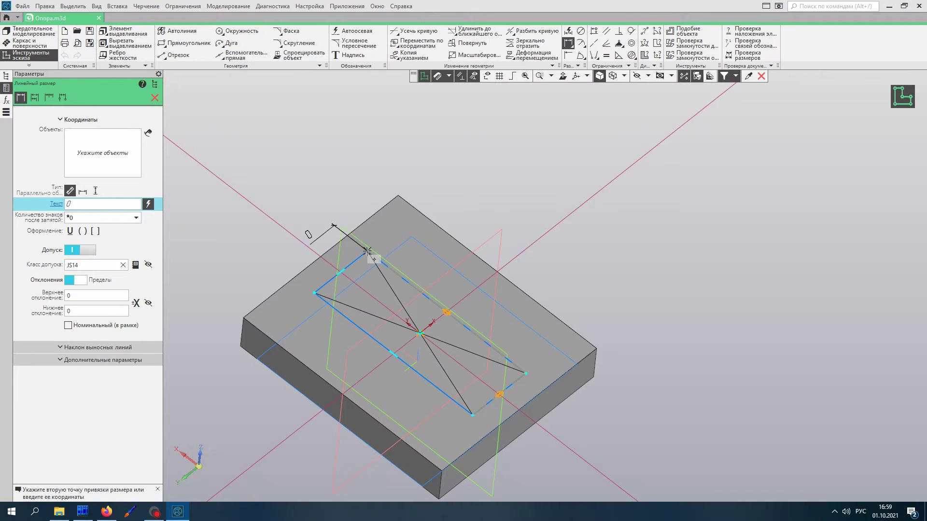
click(526, 372)
click(504, 191)
text(5)
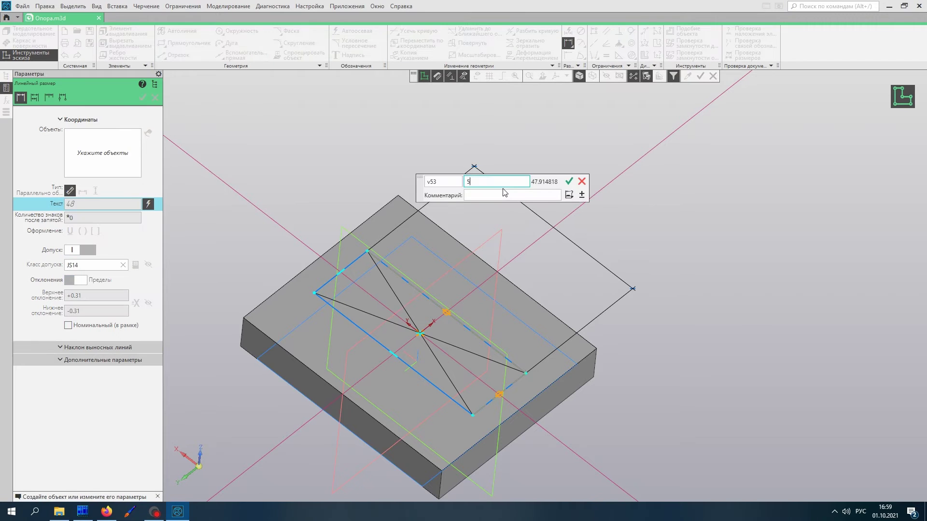
text(0)
key(Return)
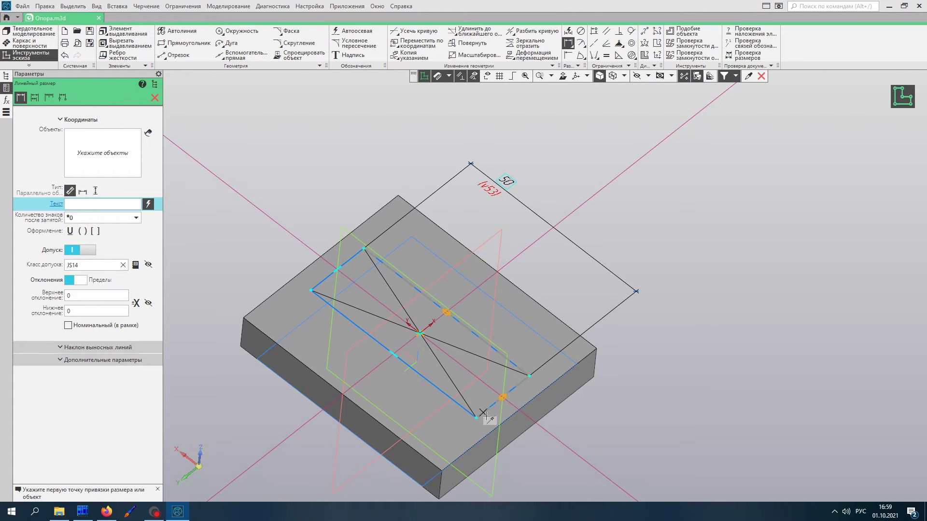
Dimension the rectangle's −Y short side at 15 mm and finish the sketch.
click(476, 417)
click(529, 375)
click(598, 461)
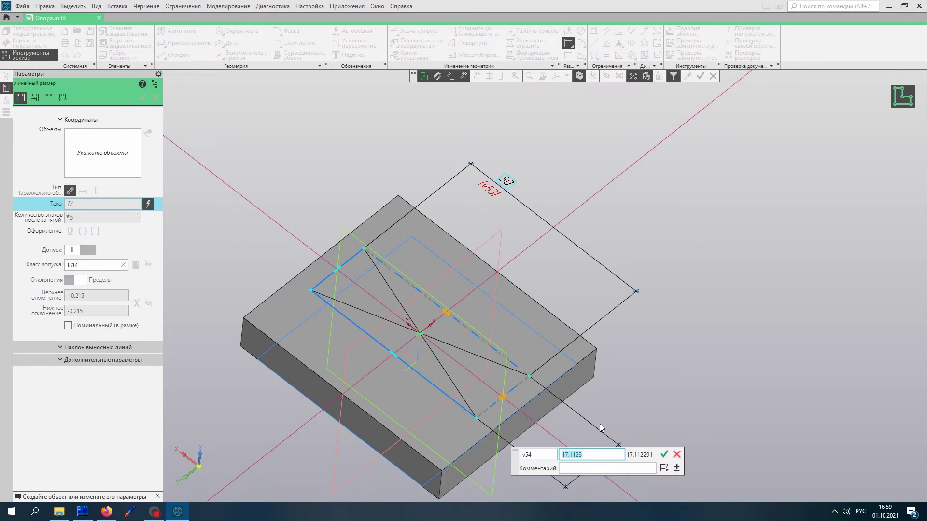
text(15)
key(Return)
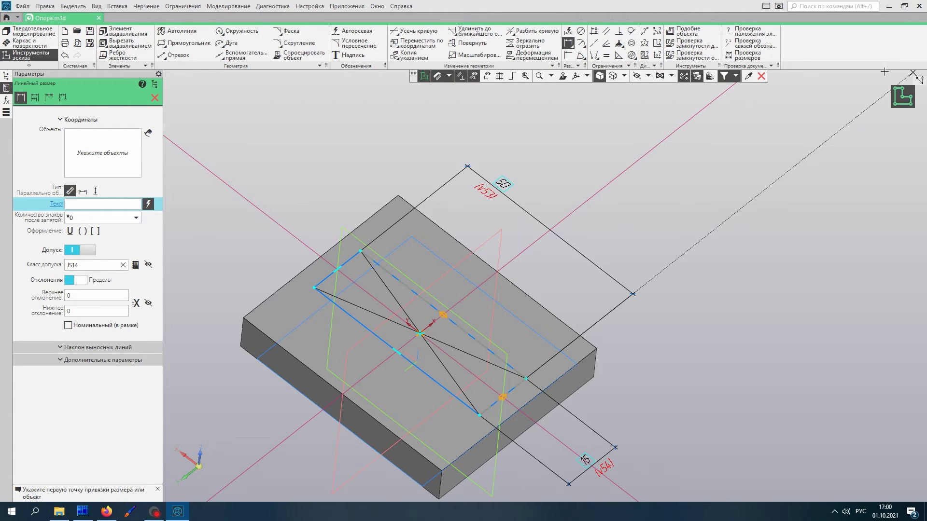
key(Escape)
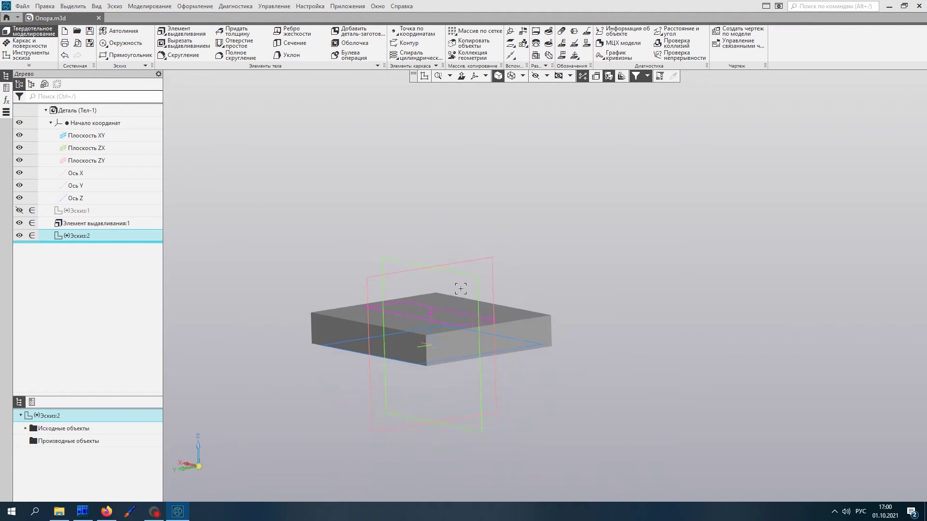
key(Escape)
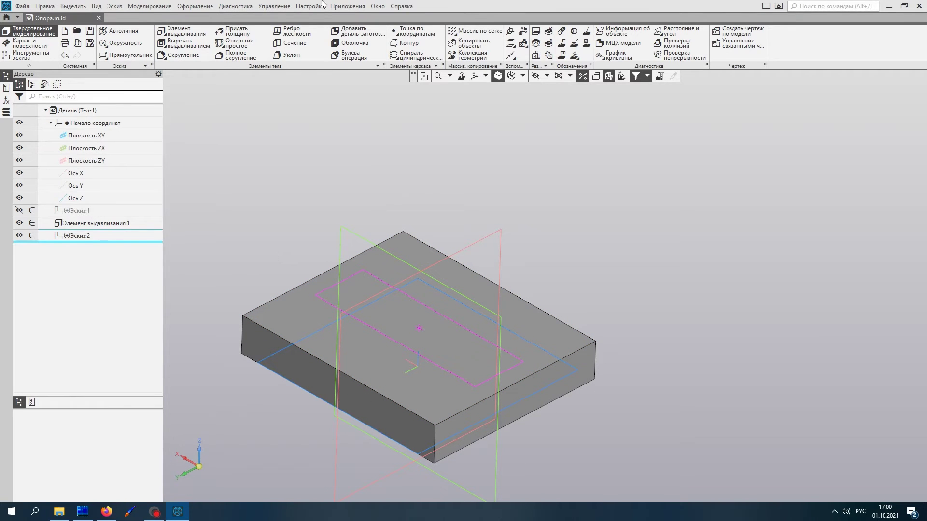
Create one offset plane 40 mm above the plate's upper face.
click(293, 314)
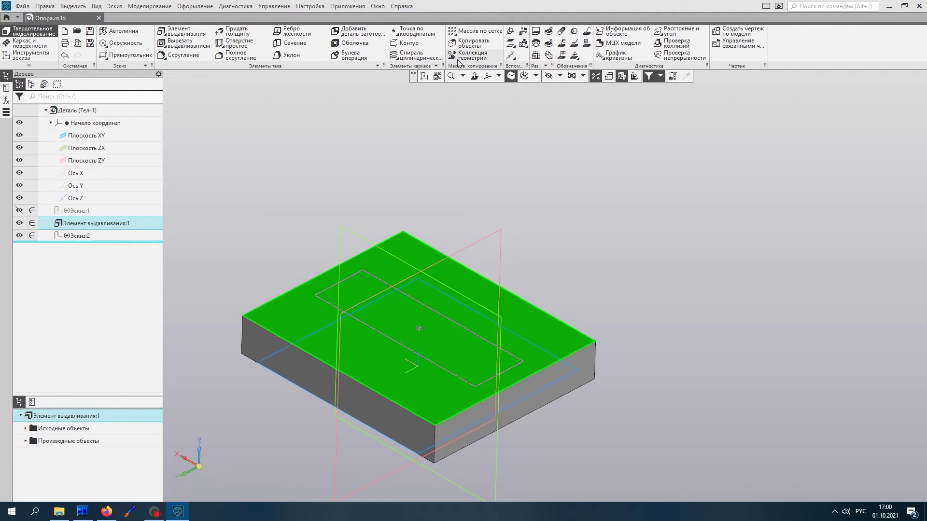
click(511, 44)
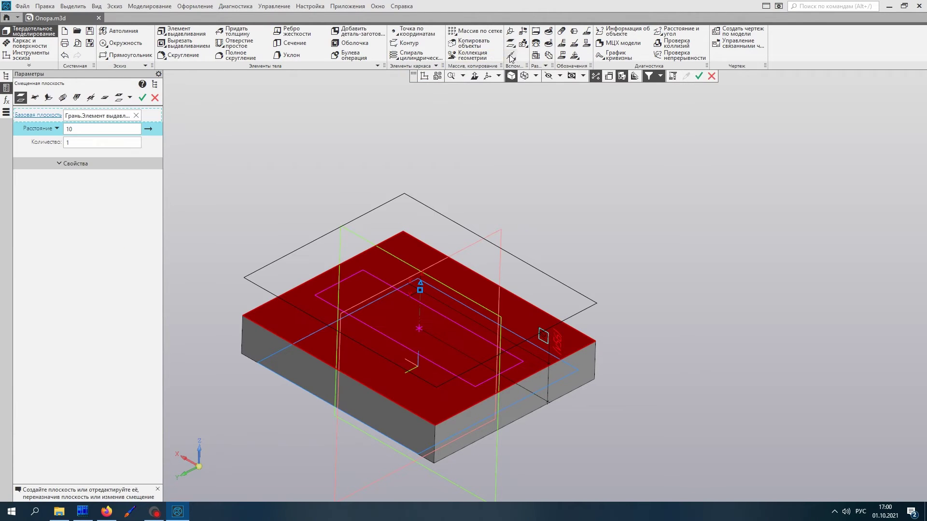
click(102, 129)
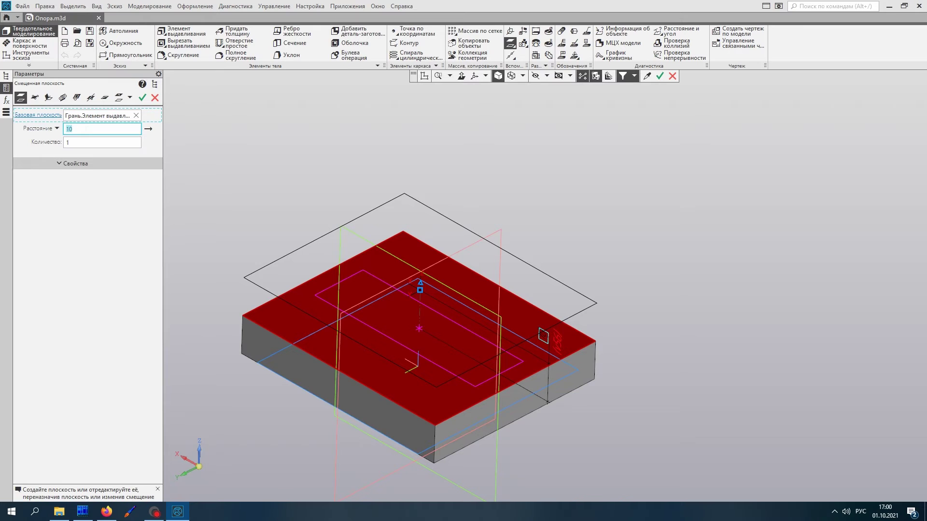
key(Return)
mouse_move(415, 241)
middle_down()
mouse_move(425, 238)
mouse_move(424, 255)
mouse_move(426, 243)
mouse_move(444, 255)
mouse_move(430, 250)
middle_up()
click(77, 128)
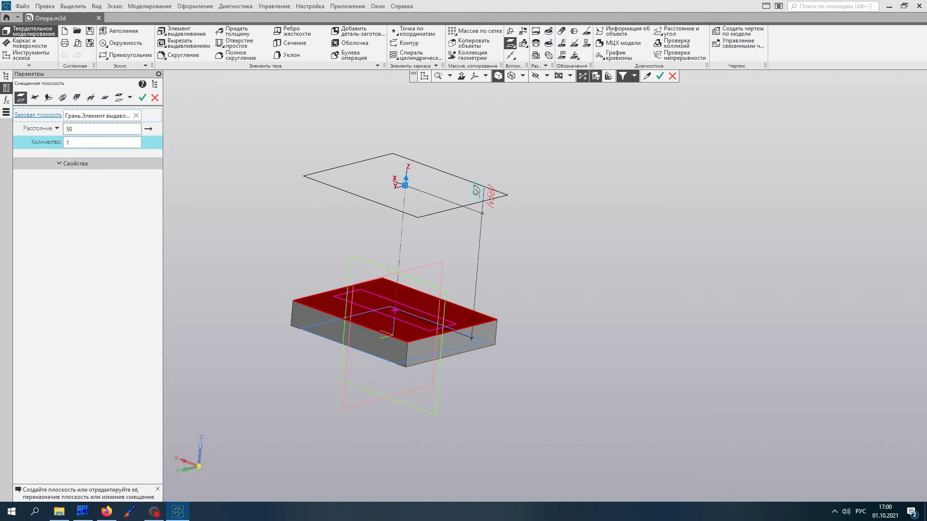
text(40)
key(Tab)
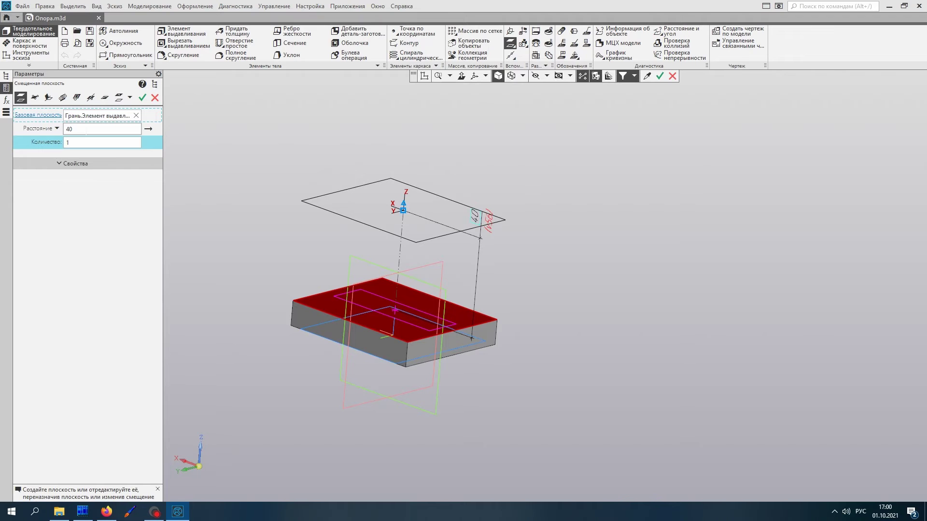
mouse_move(338, 246)
middle_down()
mouse_move(362, 252)
mouse_move(363, 272)
mouse_move(347, 242)
middle_up()
click(143, 98)
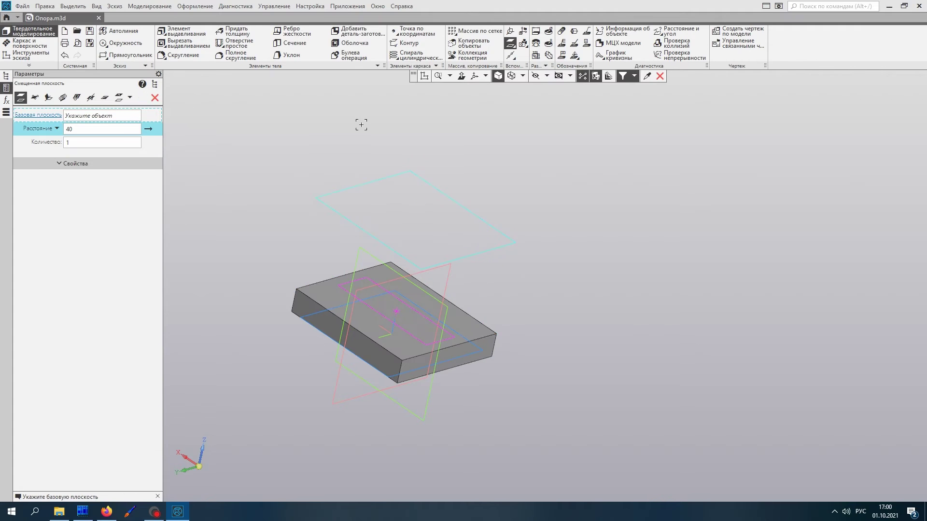
scroll(401, 223, up, 1)
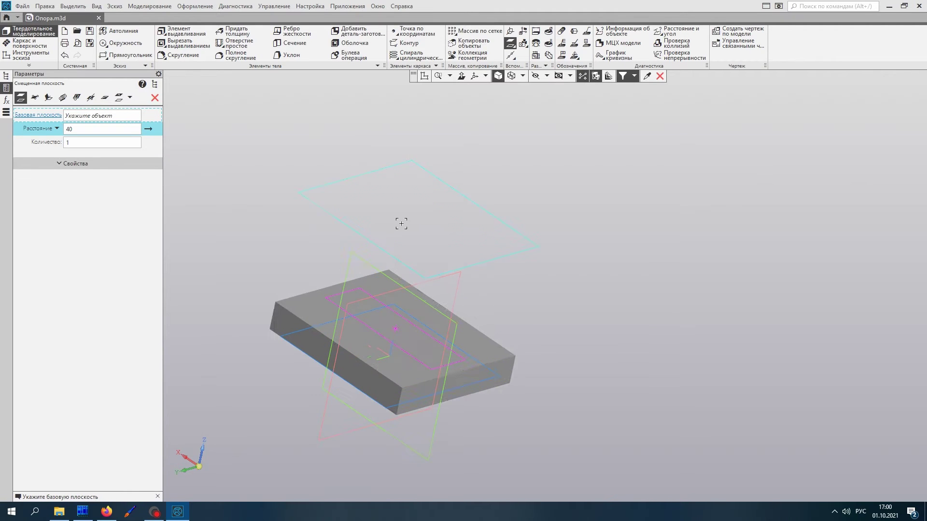
click(332, 217)
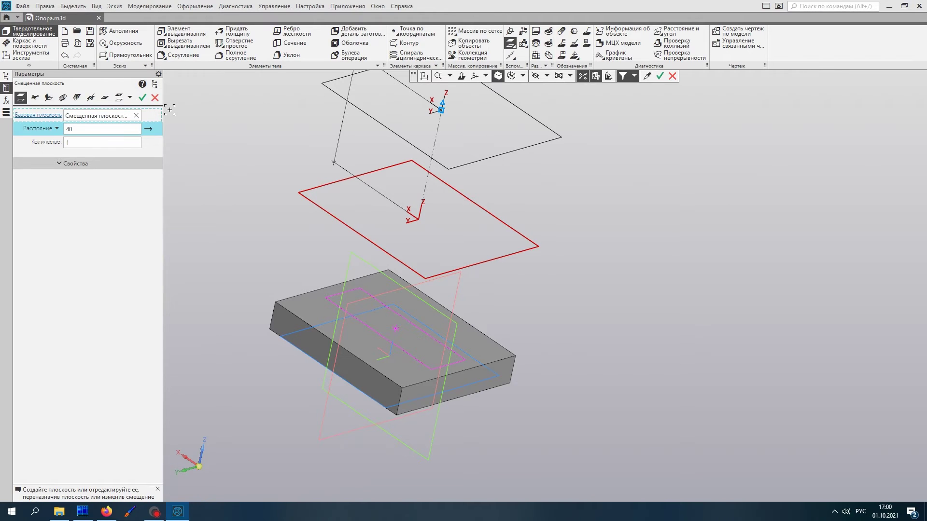
click(155, 99)
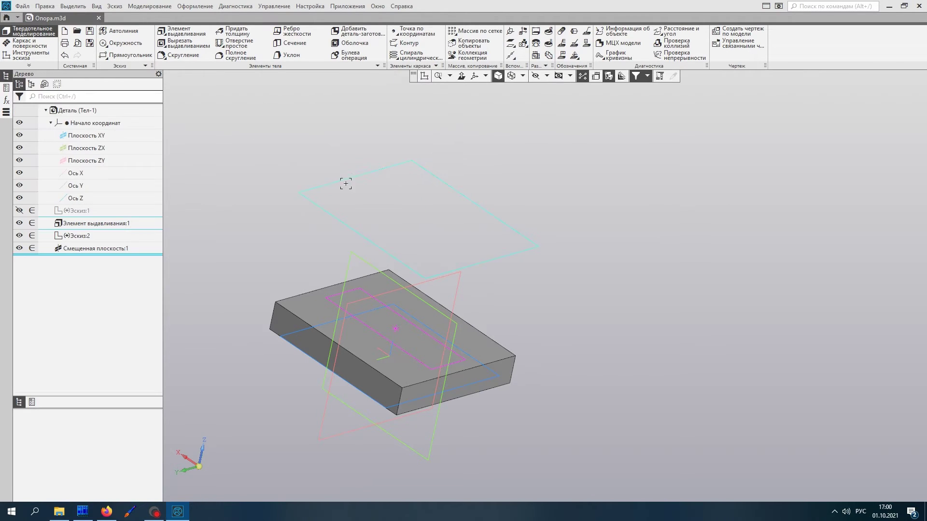
Start a new sketch on the offset plane above the plate.
click(335, 215)
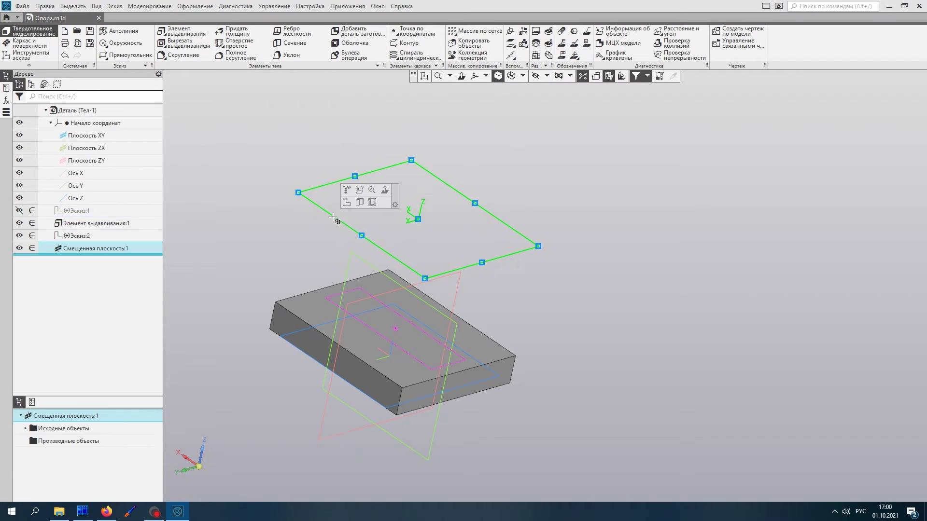
click(424, 78)
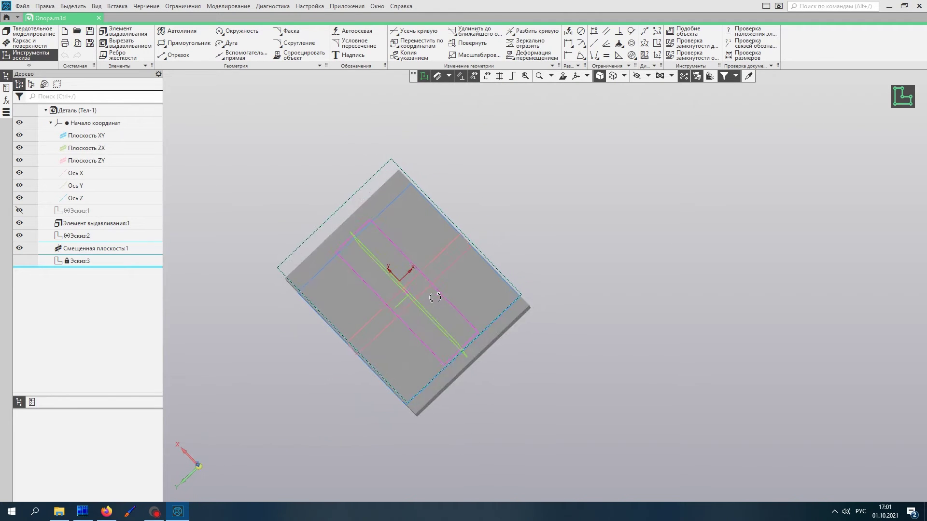
mouse_move(436, 300)
middle_down()
mouse_move(424, 253)
mouse_move(415, 256)
mouse_move(434, 249)
mouse_move(423, 278)
middle_up()
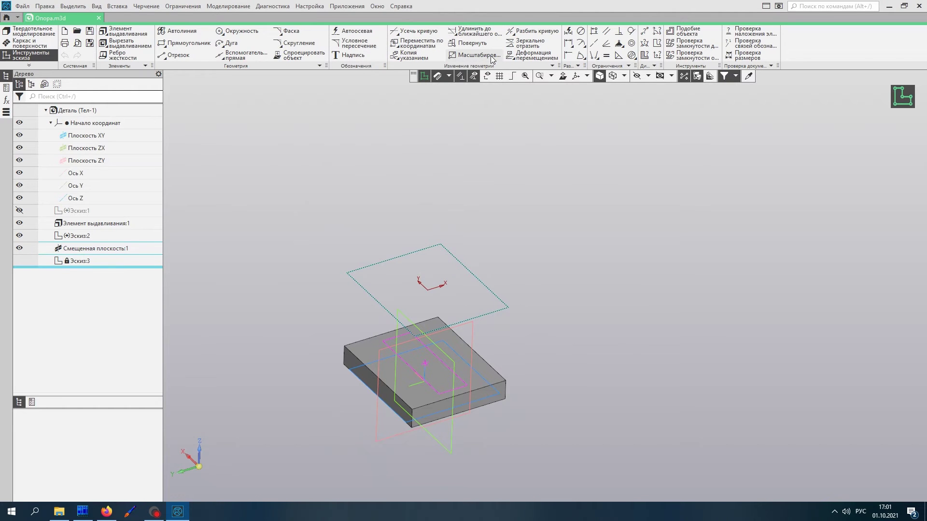
Draw construction lines through the origin of the offset-plane sketch, one along the X axis and one along the Y axis.
click(250, 57)
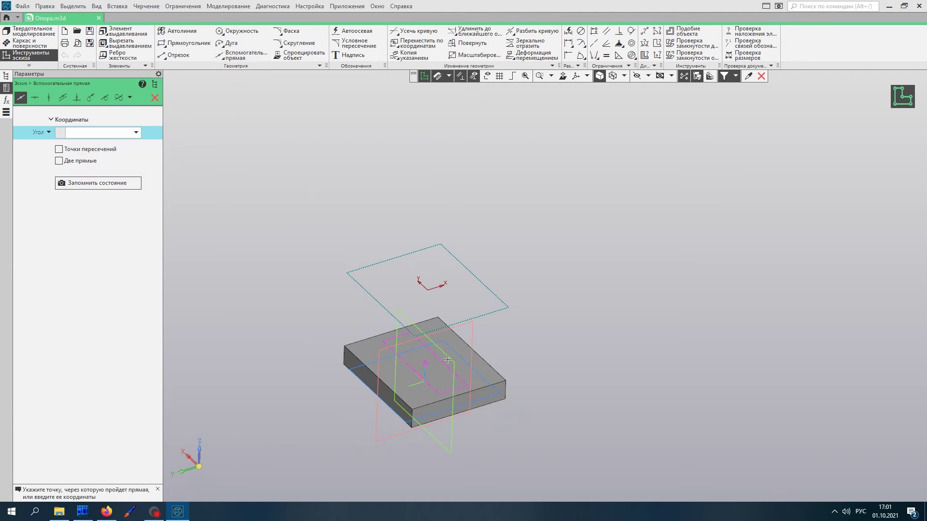
click(427, 289)
click(483, 273)
click(429, 290)
click(382, 246)
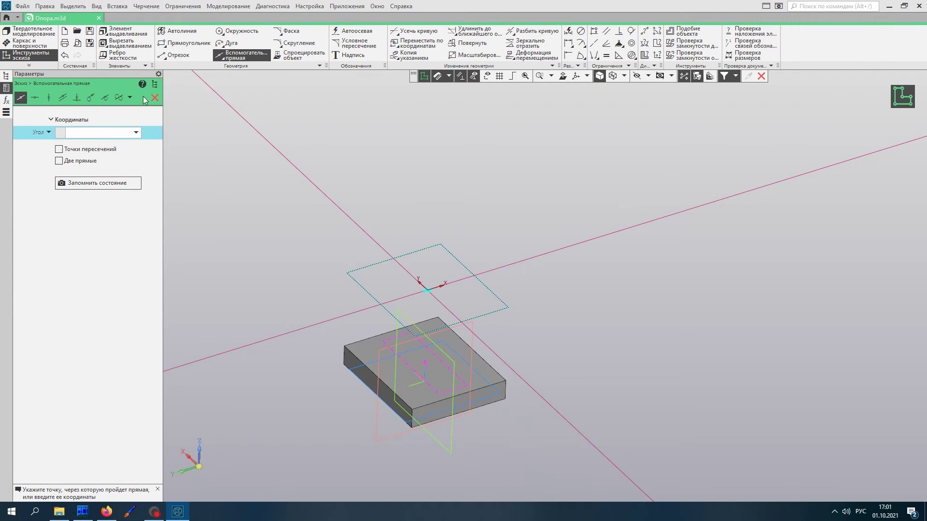
Sketch a rectangle about 48 × 19 mm around the origin on the offset plane, with its long sides parallel to the Y axis.
click(183, 43)
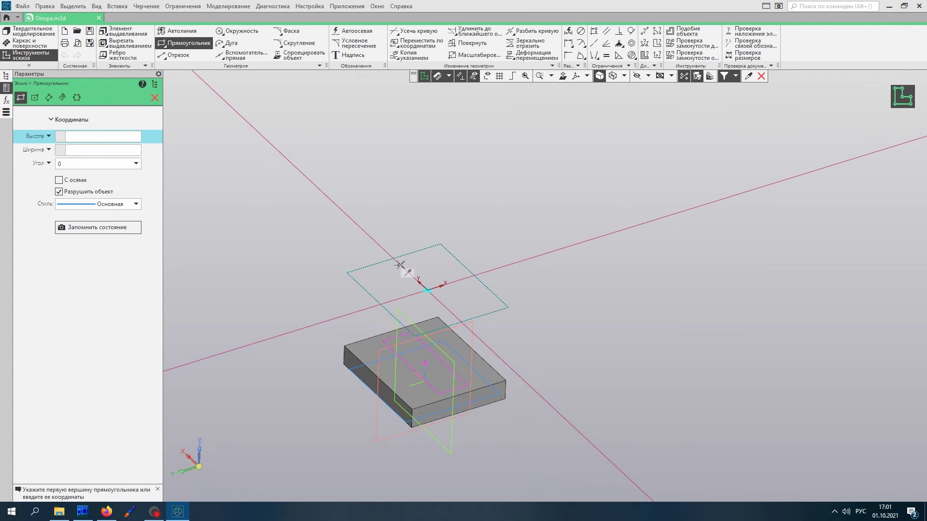
click(382, 269)
click(471, 308)
Make the end points of the offset-plane rectangle's +X long side symmetric about the construction line along the X axis.
scroll(388, 232, up, 2)
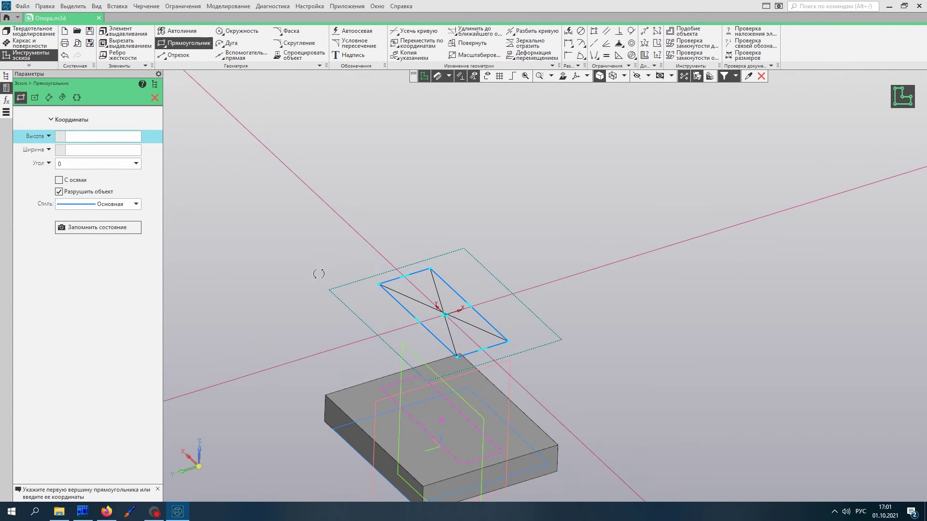
middle_drag(319, 273, 314, 281)
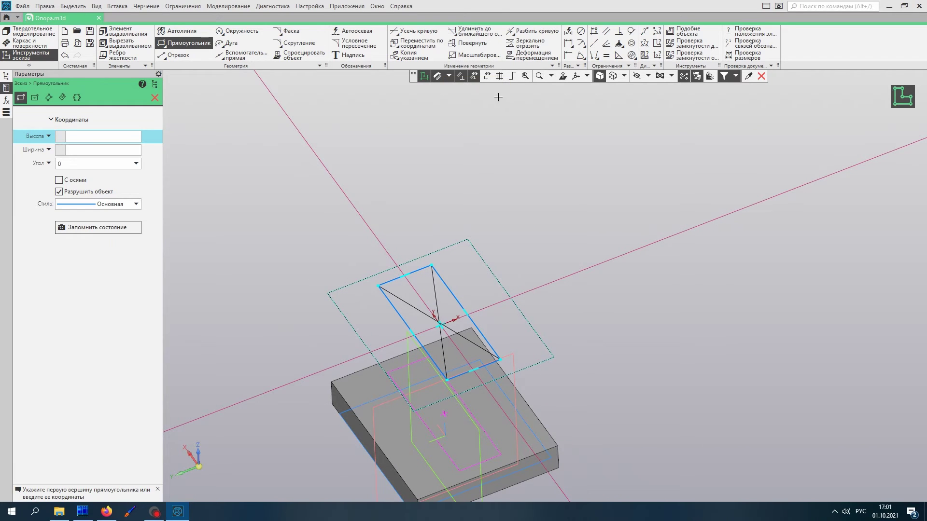
middle_drag(450, 247, 526, 101)
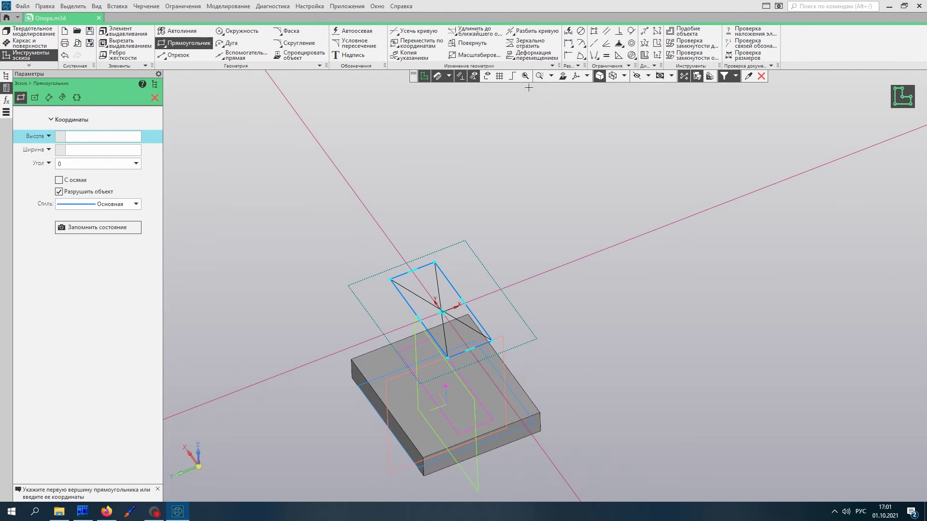
click(597, 59)
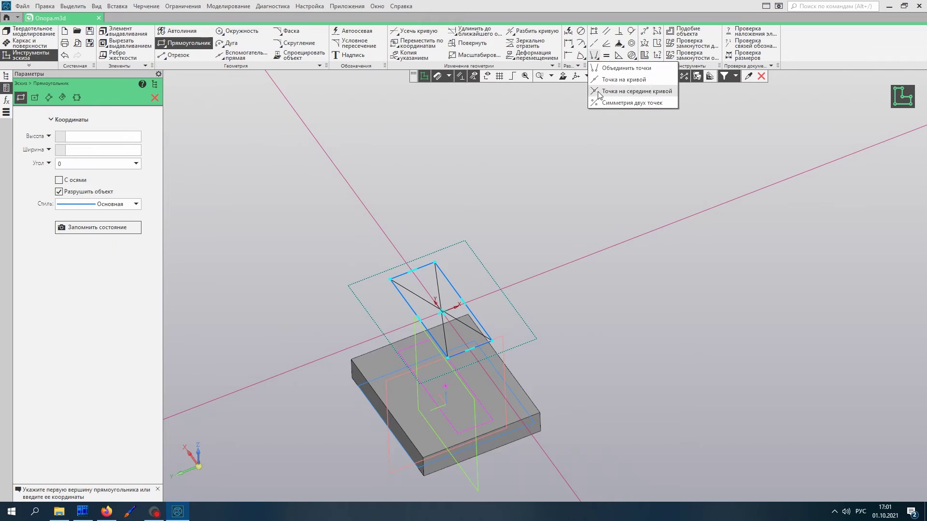
click(600, 104)
click(517, 284)
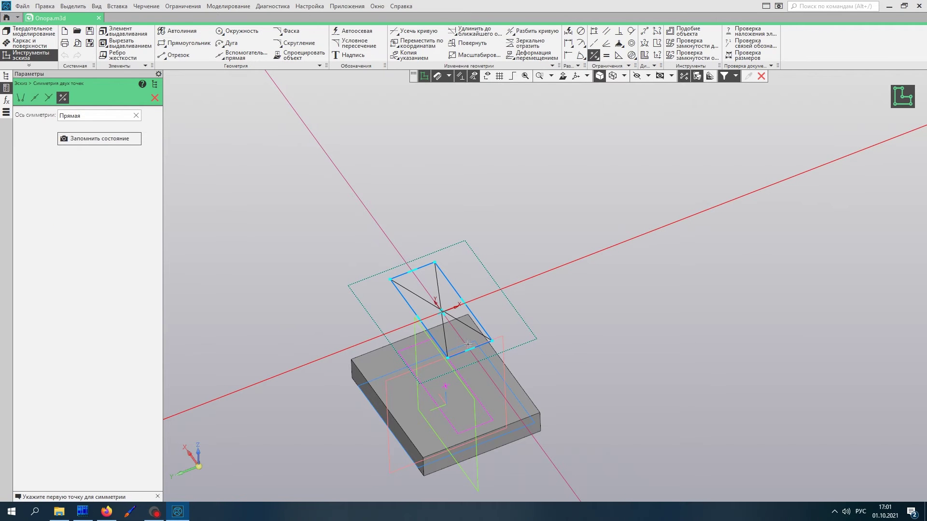
click(490, 342)
click(435, 262)
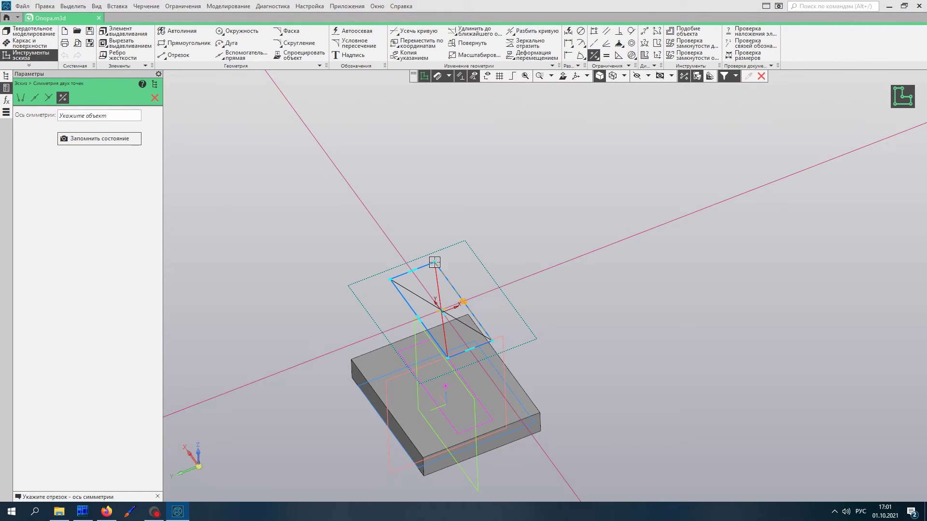
Make the end points of the offset-plane rectangle's +Y short side symmetric about the construction line along the Y axis.
click(393, 245)
click(391, 279)
click(434, 261)
Dimension the −Y short side of the offset-plane rectangle and set it to 15 mm.
key(ctrl+d)
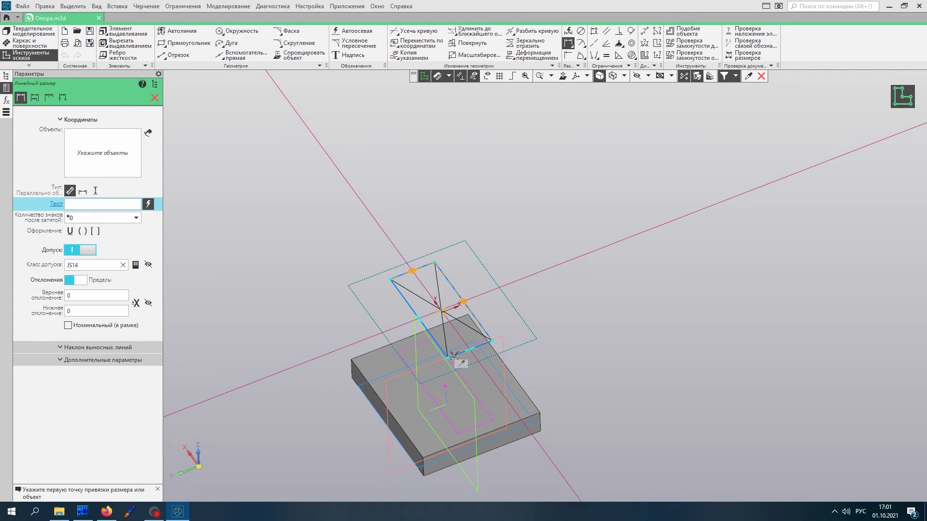
click(448, 357)
click(491, 341)
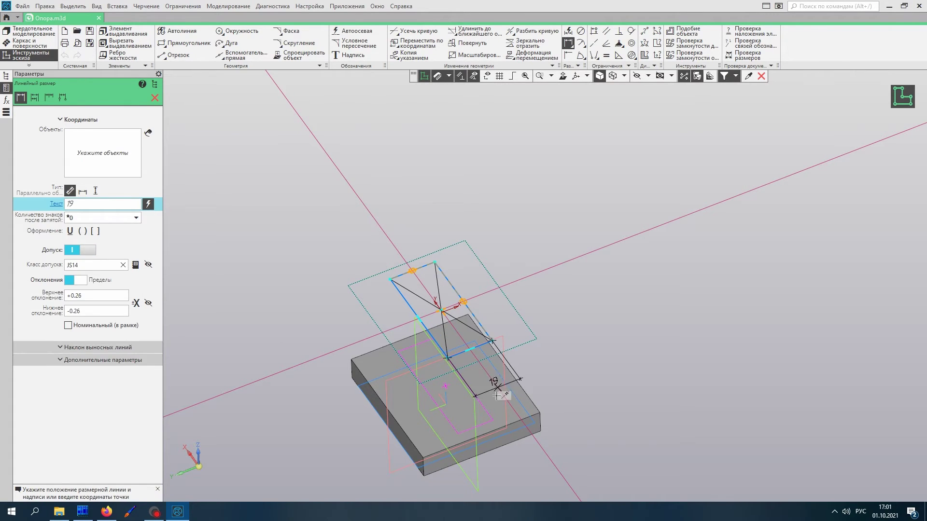
middle_drag(493, 394, 510, 393)
click(542, 403)
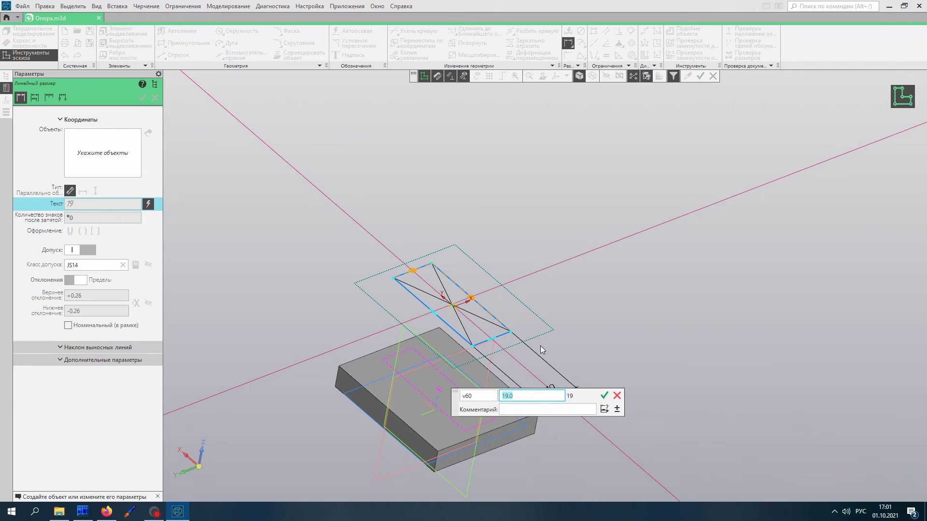
text(15)
key(Return)
Dimension the +X long side of the offset-plane rectangle, set it to 40 mm and finish the sketch.
click(508, 333)
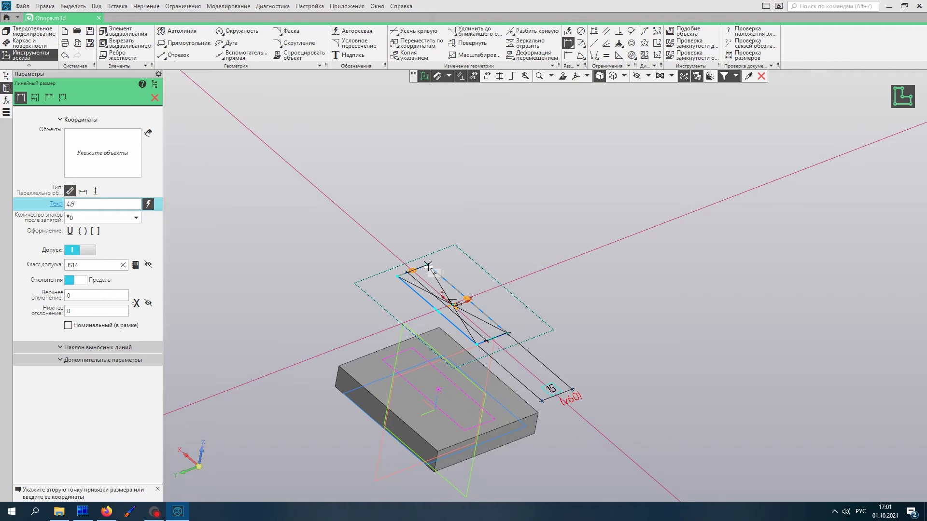
click(427, 265)
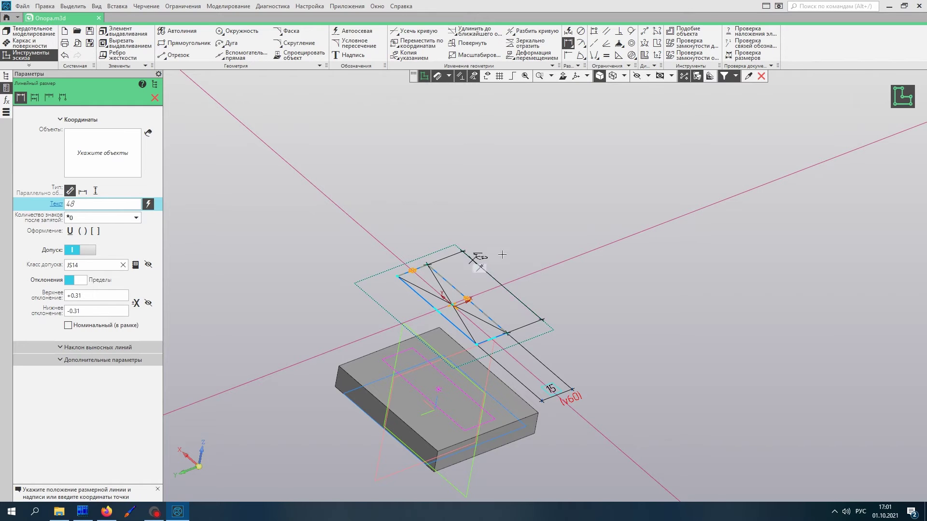
click(528, 263)
key(Return)
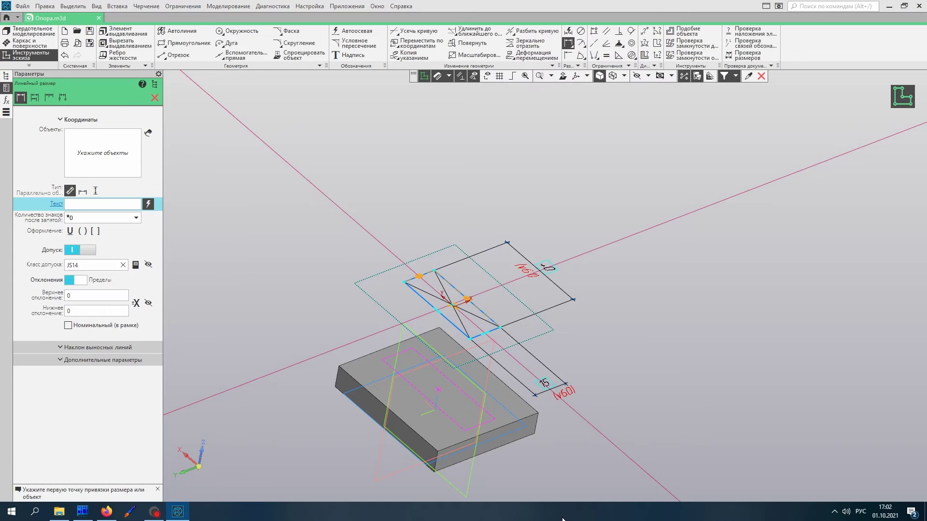
mouse_move(483, 367)
middle_down()
mouse_move(460, 365)
mouse_move(470, 339)
middle_up()
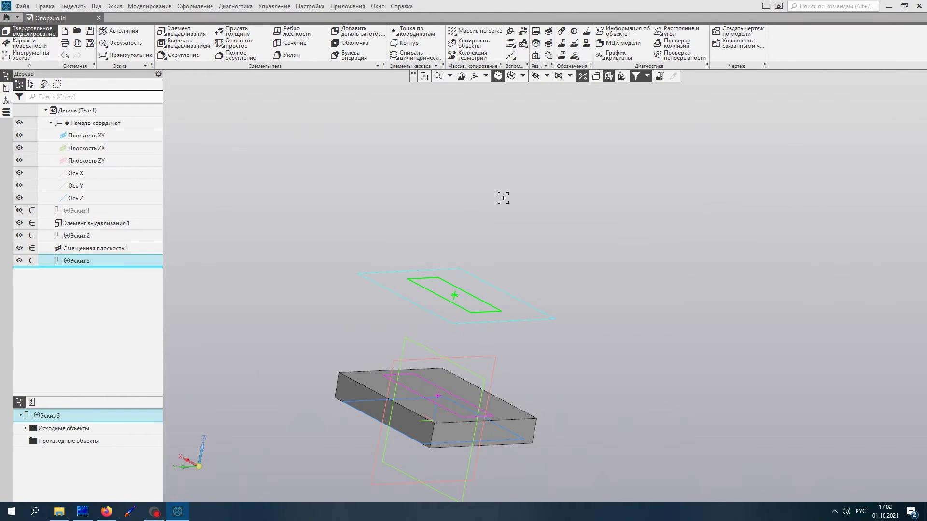
mouse_move(649, 344)
middle_down()
mouse_move(633, 389)
mouse_move(632, 322)
mouse_move(643, 356)
mouse_move(652, 319)
mouse_move(644, 352)
middle_up()
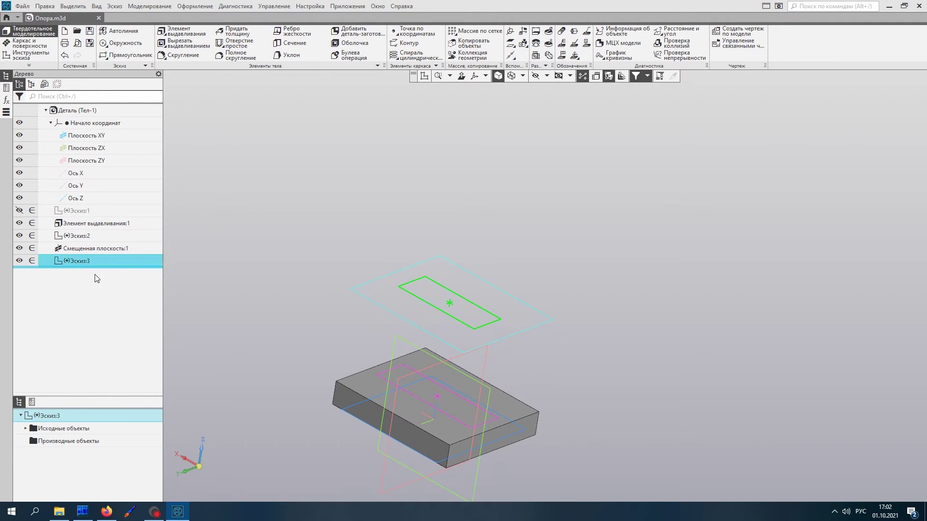
Loft a solid from the rectangle sketch on the plate's upper face to the rectangle sketch on the offset plane.
click(77, 236)
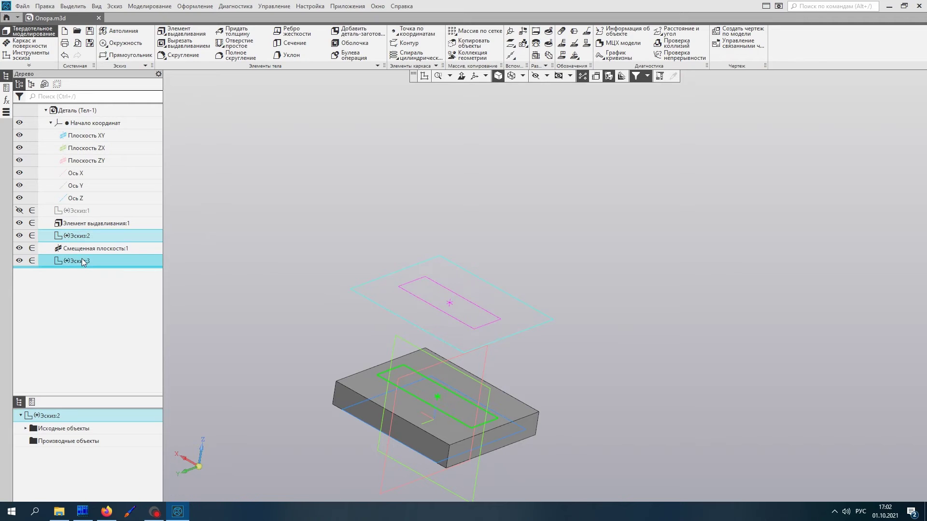
click(81, 236)
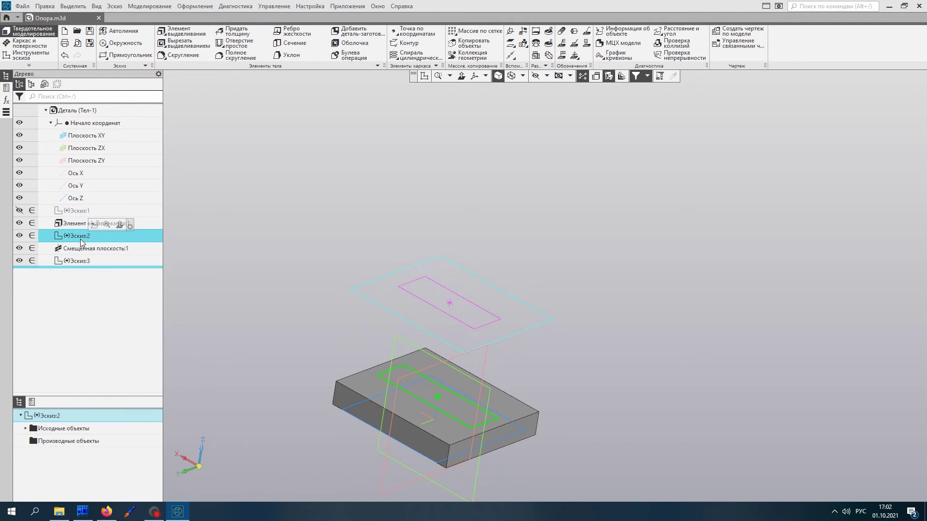
click(183, 33)
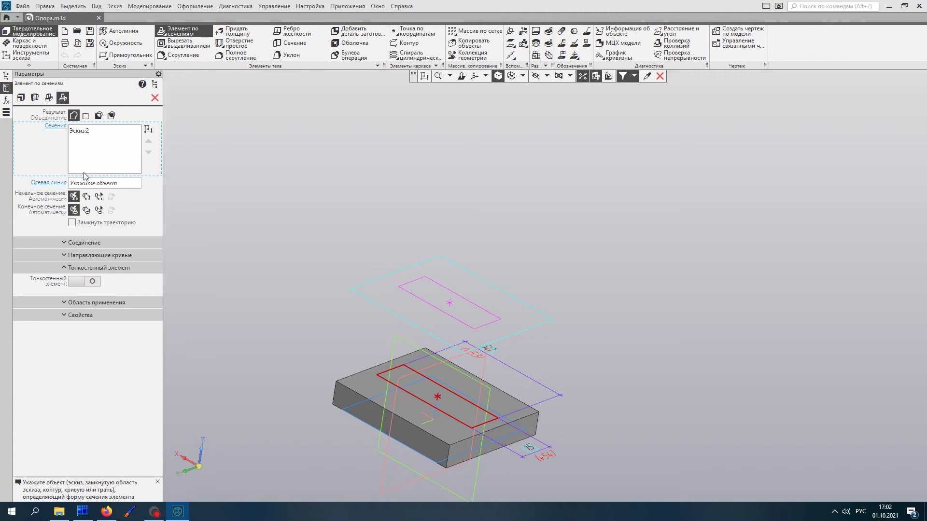
click(472, 324)
middle_drag(464, 352, 367, 258)
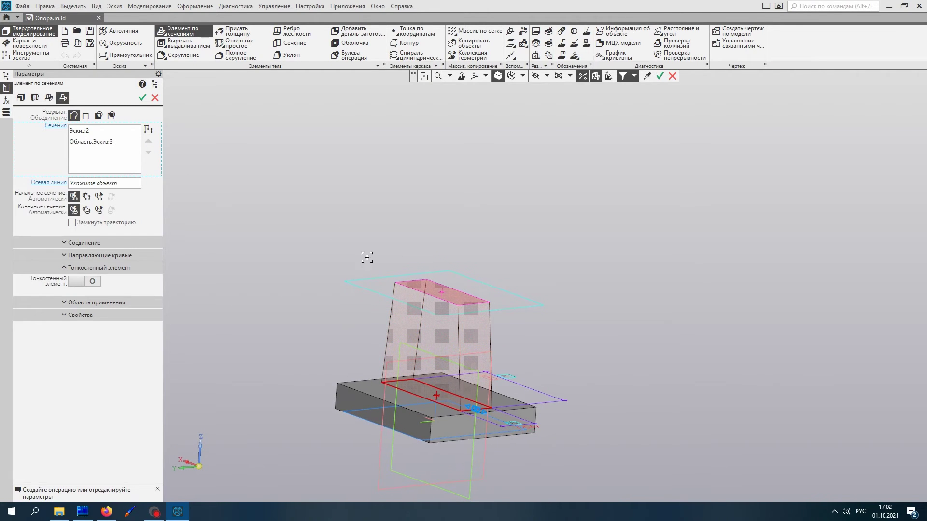
click(142, 98)
middle_drag(367, 289, 391, 270)
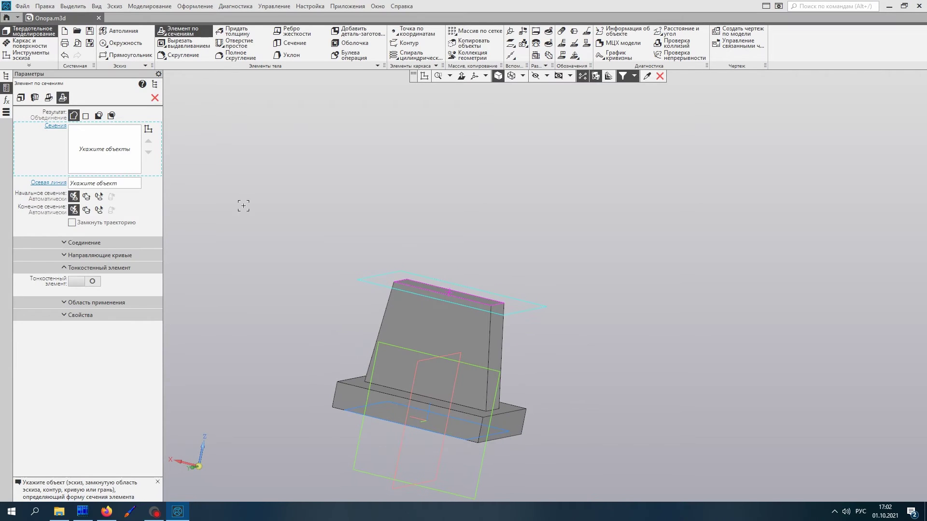
click(155, 98)
middle_drag(404, 227, 374, 255)
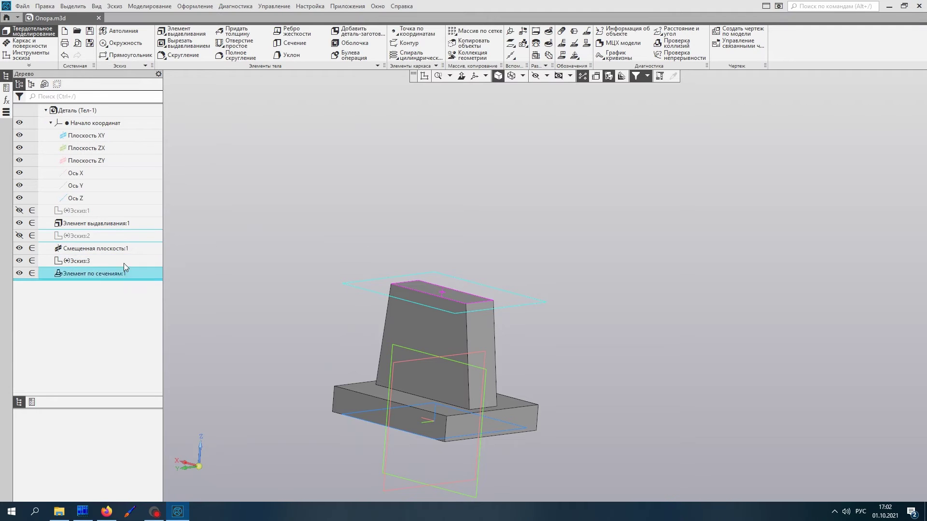
Reopen the offset-plane sketch, shorten its rectangle's long side by editing the length dimension, and rebuild the loft.
click(83, 263)
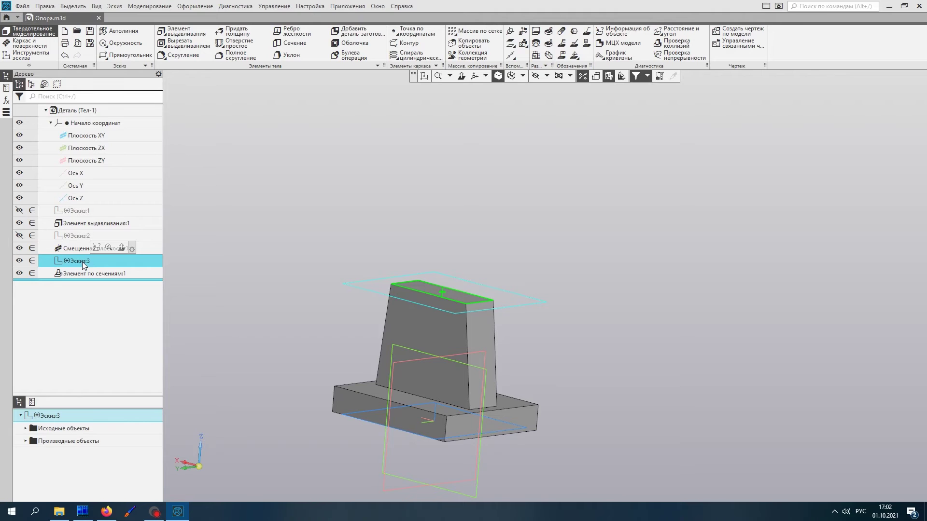
right_click(71, 261)
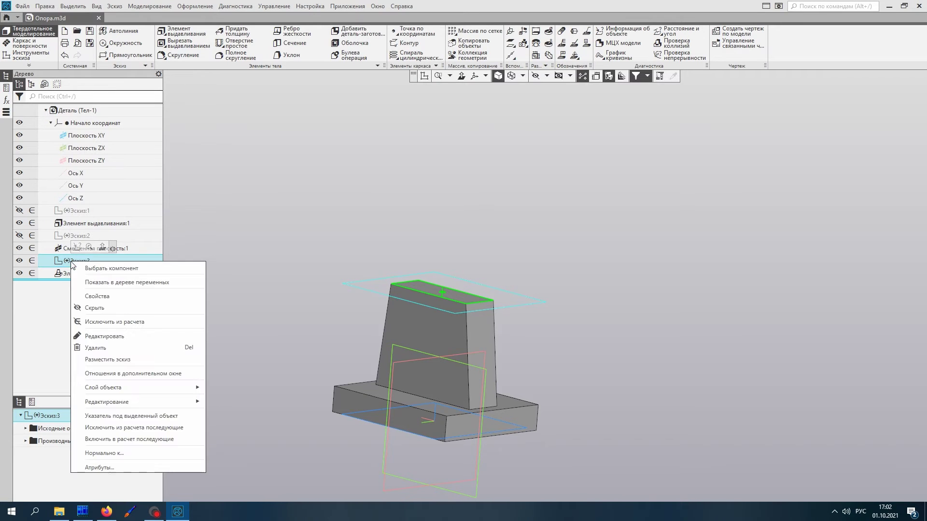
click(130, 342)
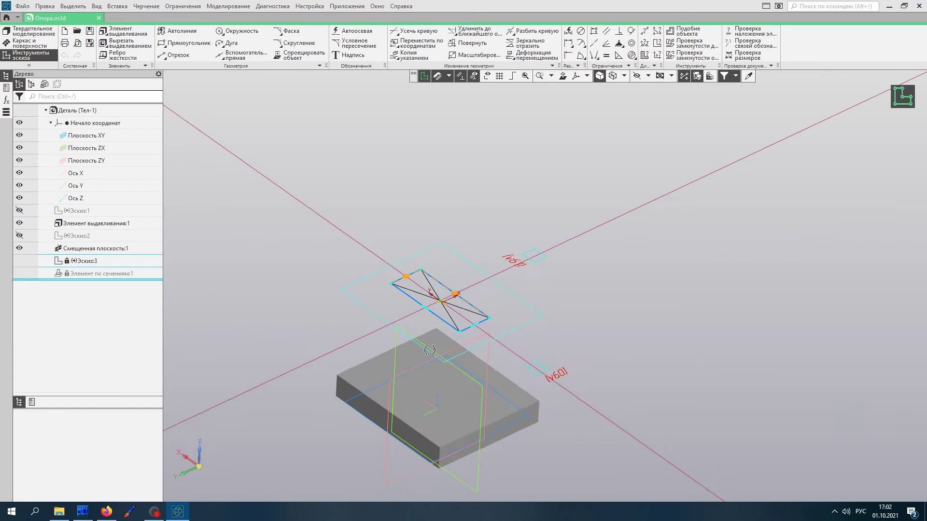
double_click(531, 253)
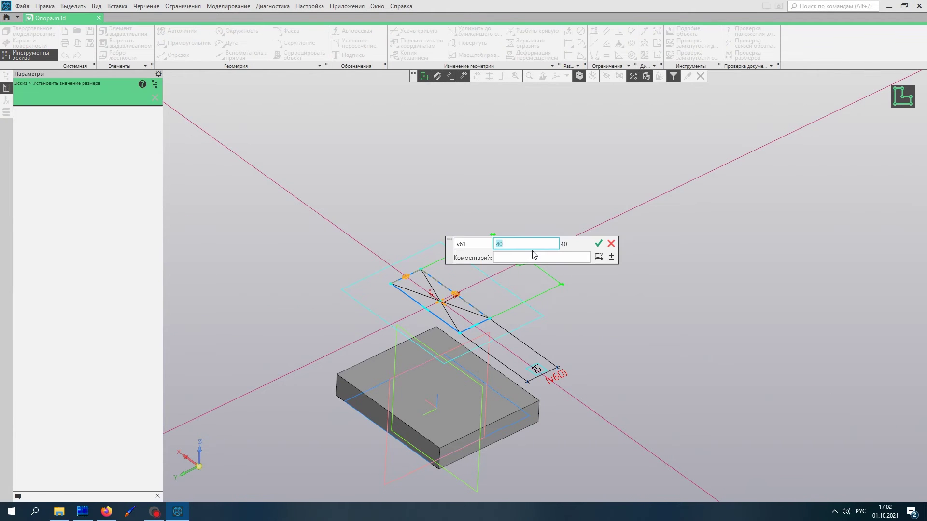
key(Return)
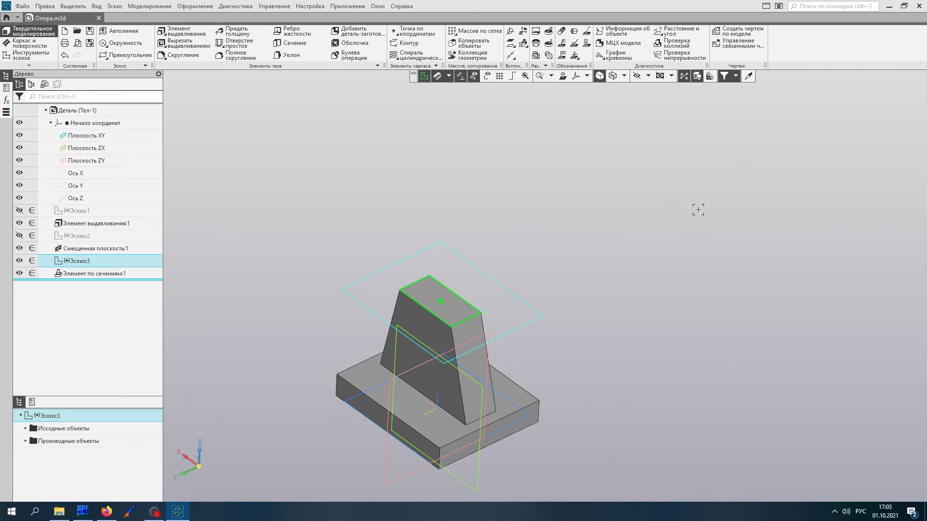
Examine the lofted tapered body and its upper face from several angles and up close.
mouse_move(671, 257)
middle_down()
mouse_move(684, 200)
mouse_move(679, 219)
middle_up()
mouse_move(569, 315)
middle_down()
mouse_move(570, 324)
mouse_move(569, 306)
mouse_move(565, 317)
middle_up()
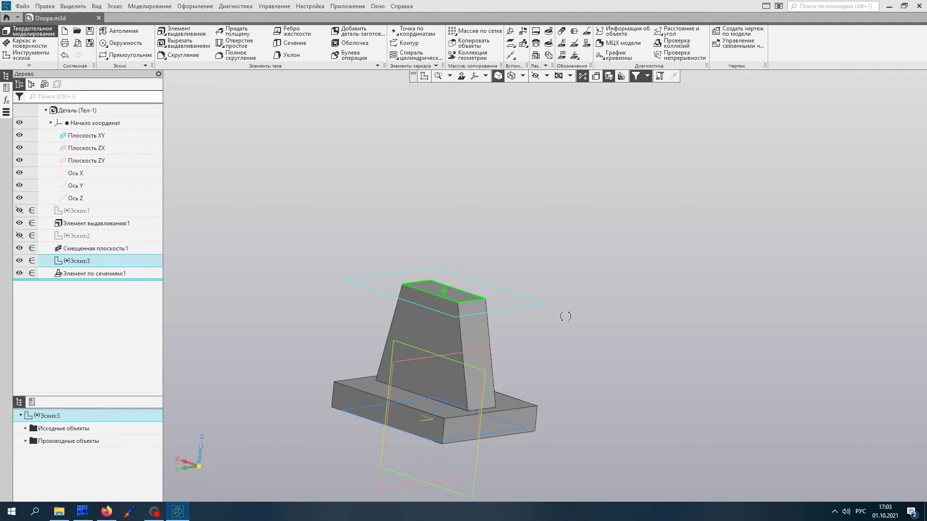
right_click(565, 316)
click(469, 272)
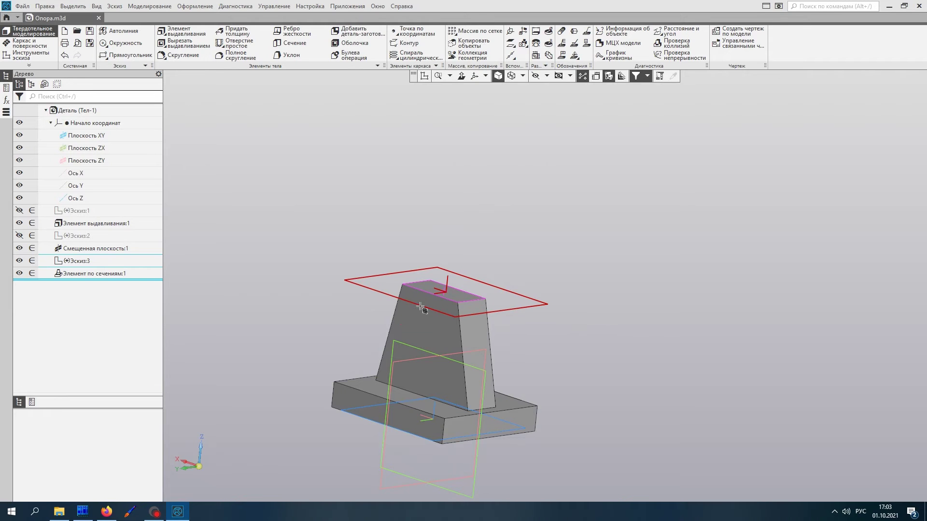
scroll(424, 300, up, 3)
scroll(438, 285, down, 3)
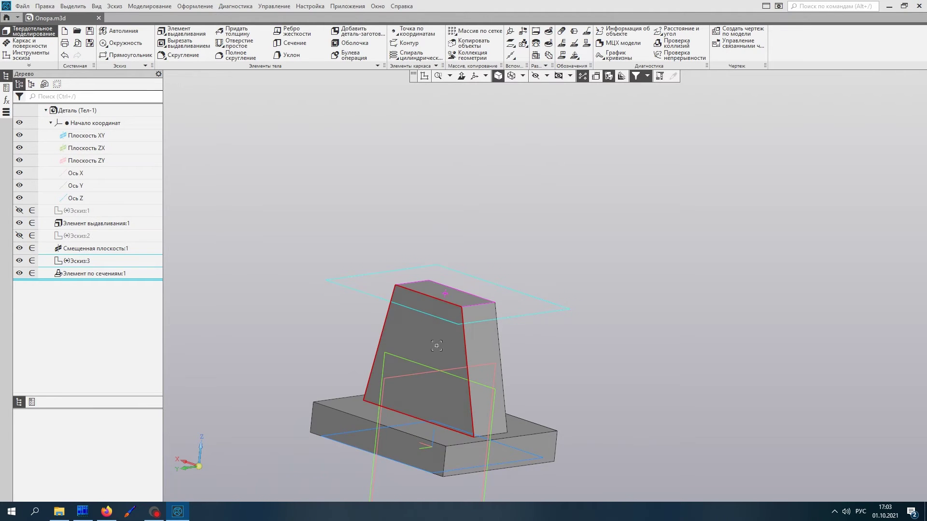
scroll(429, 304, up, 4)
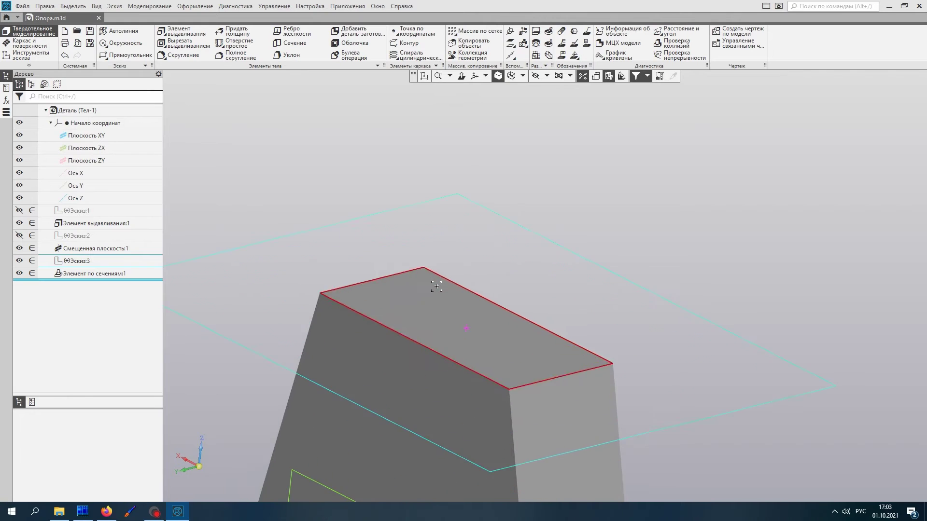
scroll(436, 297, down, 5)
middle_drag(438, 341, 391, 316)
middle_drag(479, 332, 513, 366)
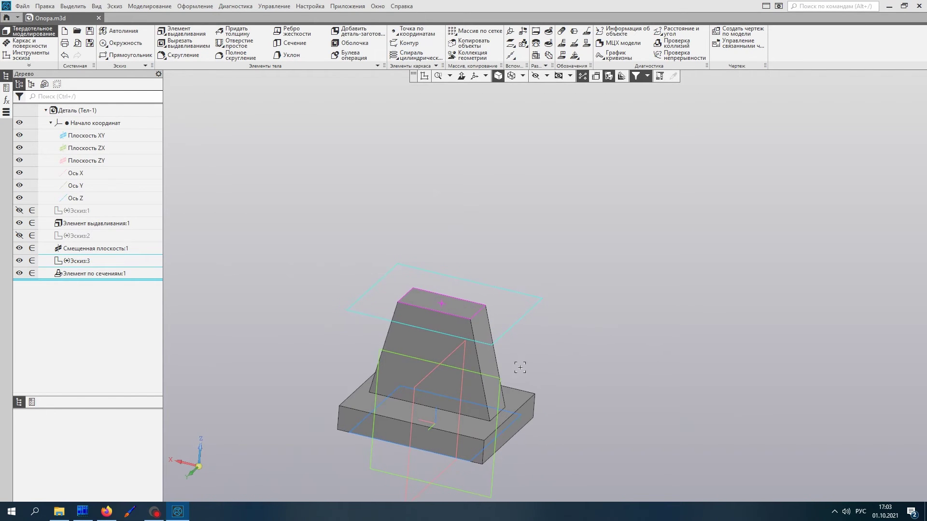
Stretch the displayed frame of plane ZX upward until it extends above the top of the tapered body.
click(500, 382)
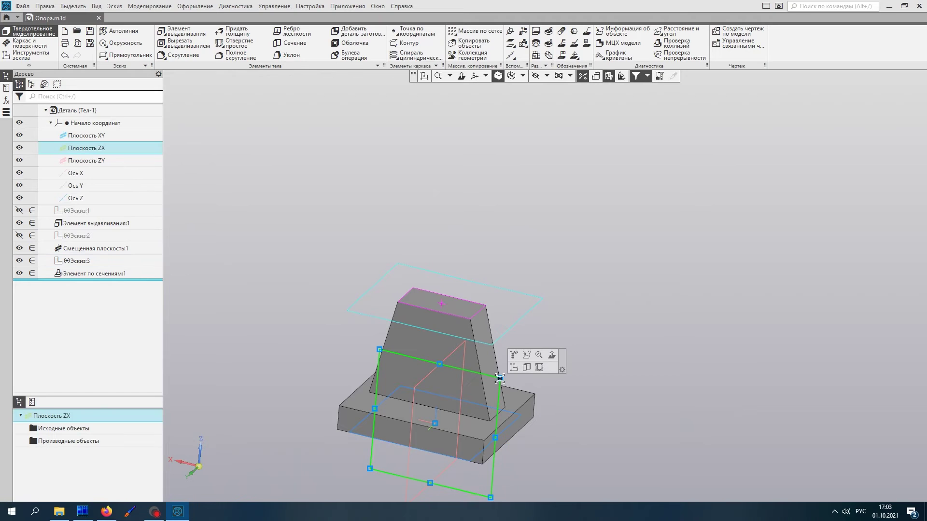
mouse_move(523, 334)
middle_down()
mouse_move(503, 358)
mouse_move(507, 334)
middle_up()
right_click(511, 337)
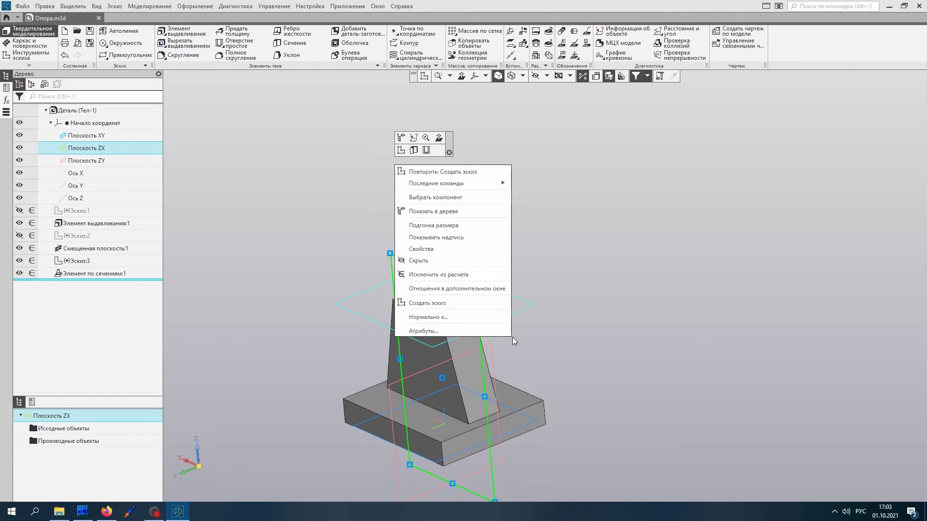
click(583, 326)
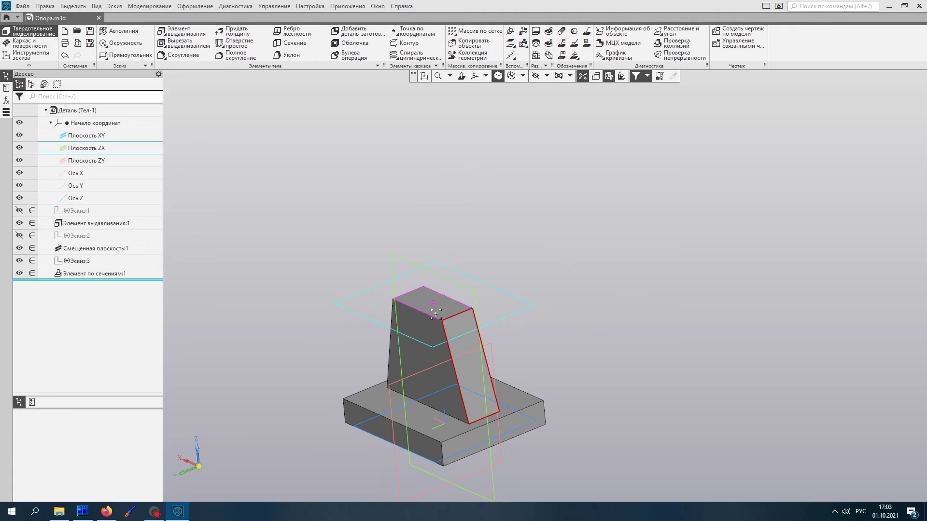
middle_drag(431, 304, 474, 288)
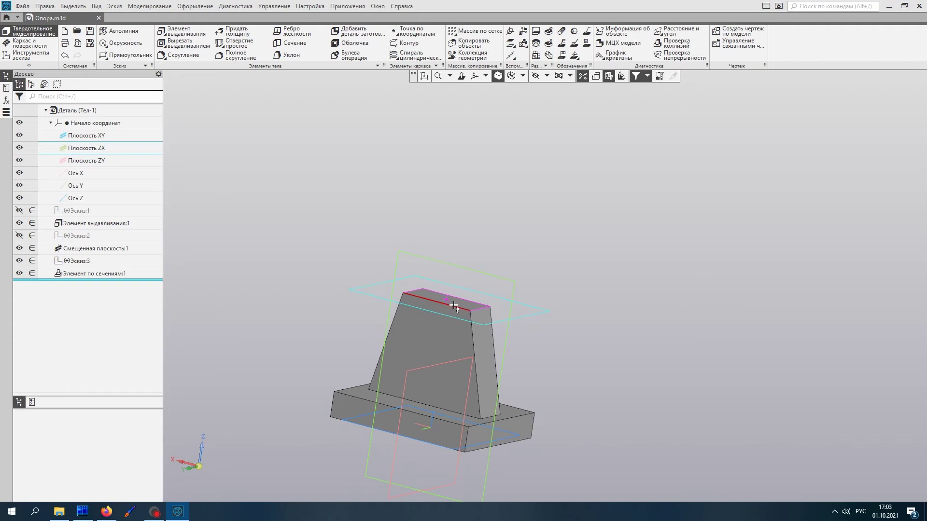
middle_drag(446, 314, 427, 309)
right_click(427, 309)
click(597, 252)
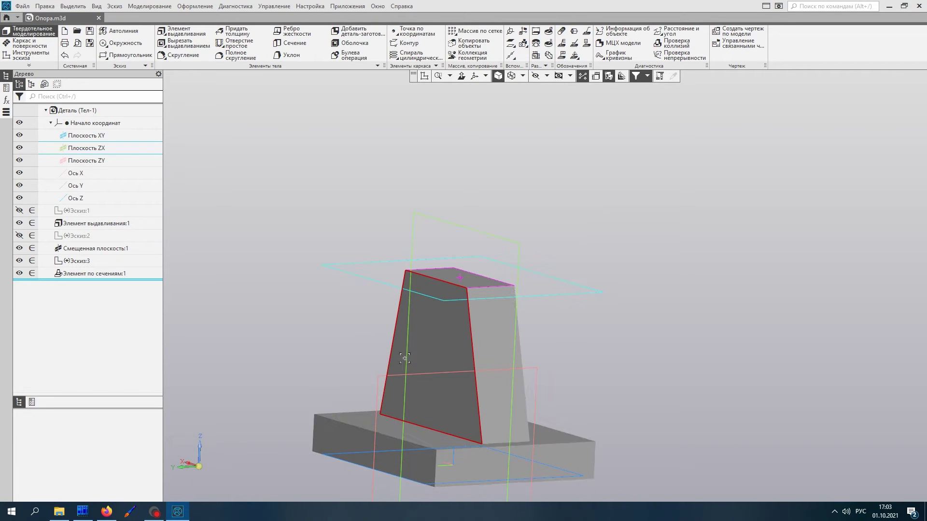
Enlarge the displayed frame of plane ZY upward until it extends above the tapered body's upper face.
scroll(398, 344, down, 3)
middle_drag(398, 343, 397, 392)
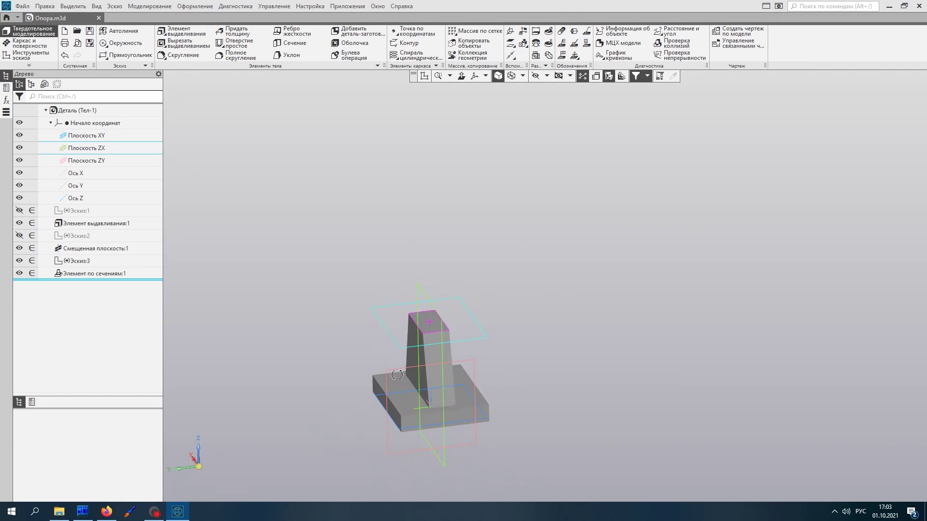
click(388, 369)
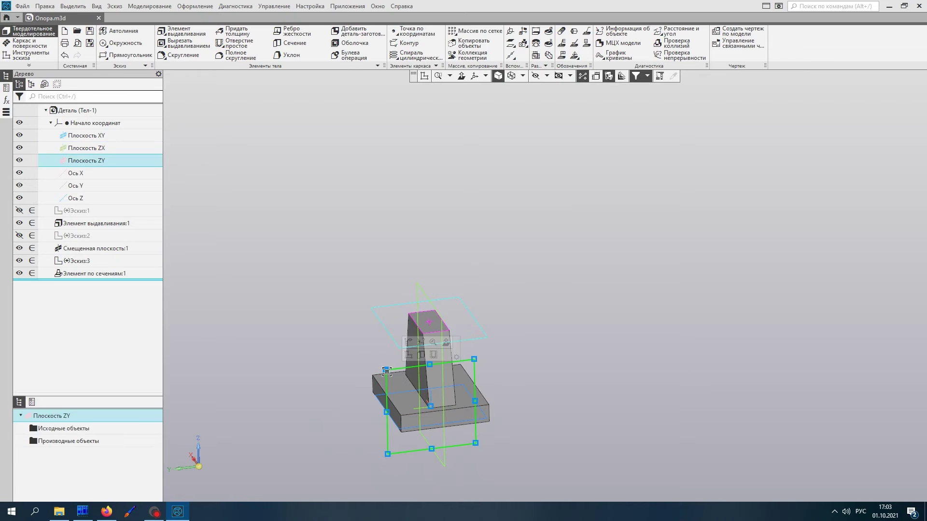
middle_drag(382, 312, 297, 327)
scroll(488, 338, up, 3)
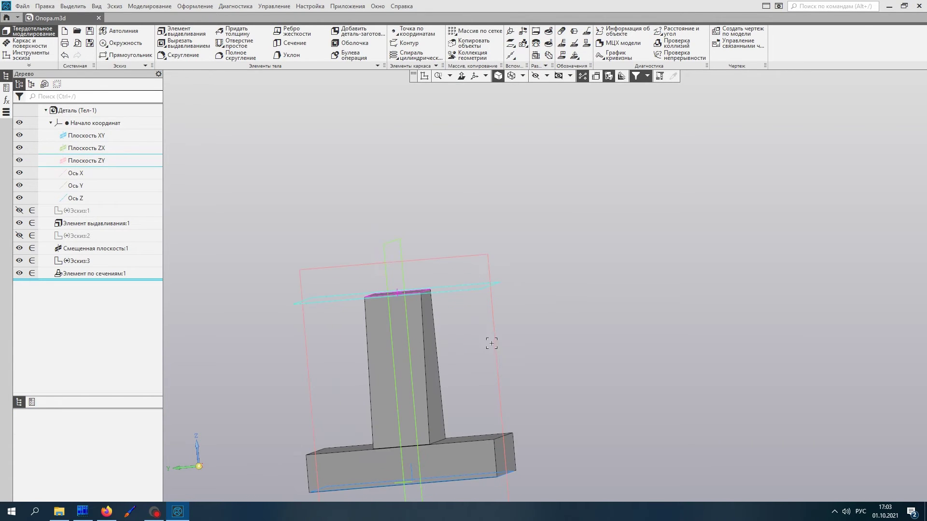
right_click(523, 370)
click(573, 276)
mouse_move(464, 331)
middle_down()
mouse_move(480, 331)
mouse_move(468, 331)
middle_up()
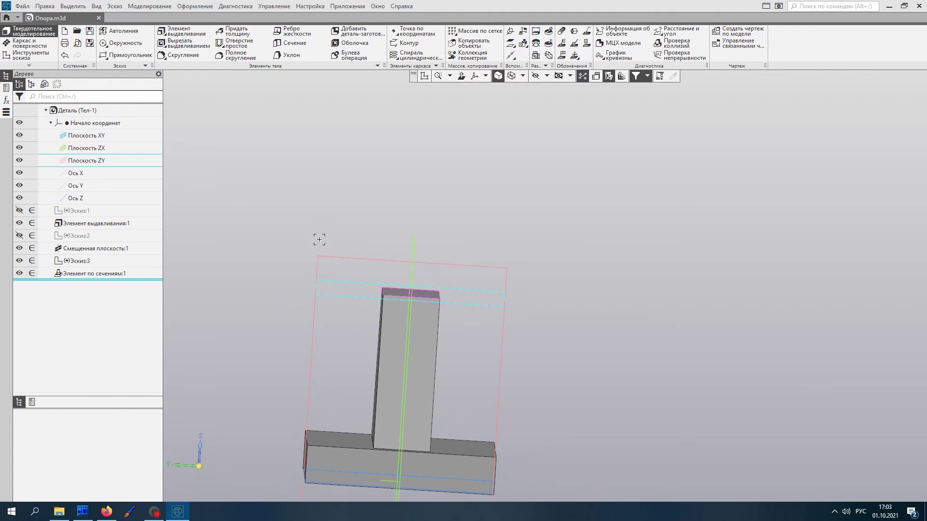
Start a new sketch on plane ZY.
middle_drag(372, 304, 394, 301)
right_click(388, 291)
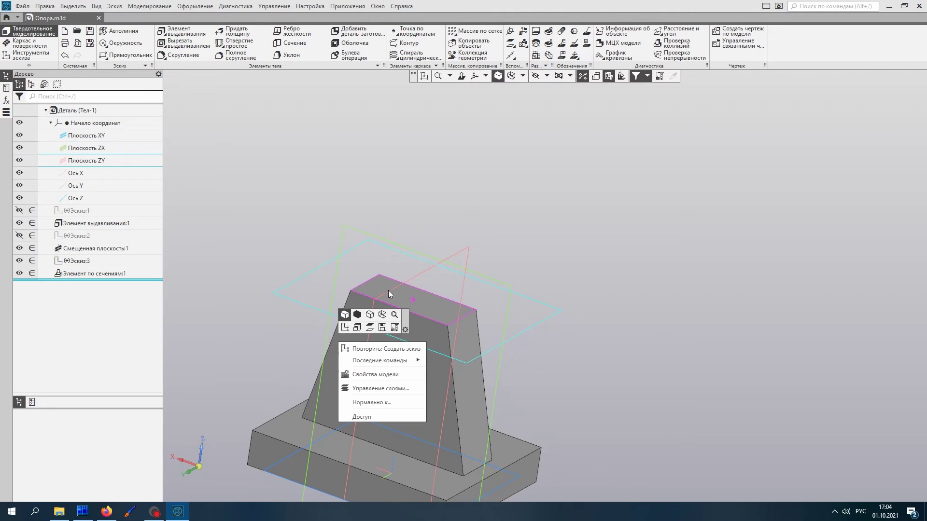
click(699, 325)
middle_drag(486, 341, 417, 307)
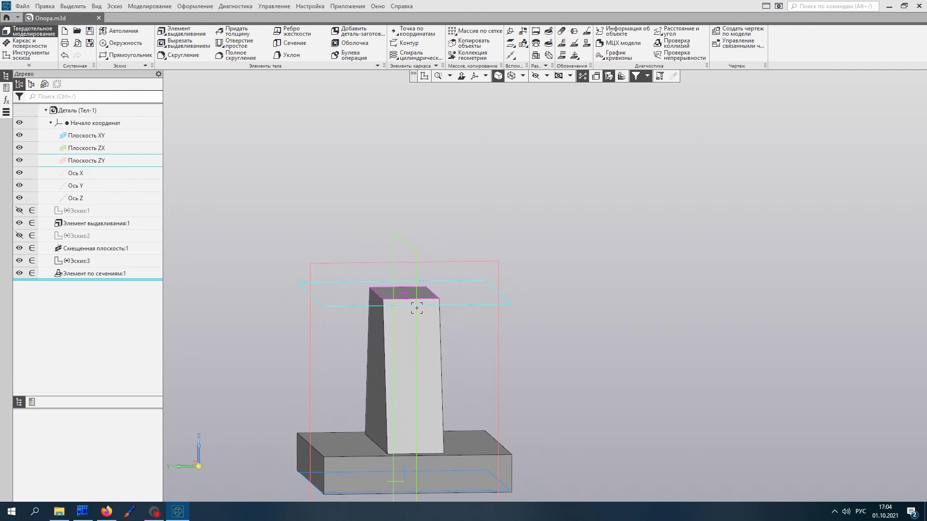
click(350, 263)
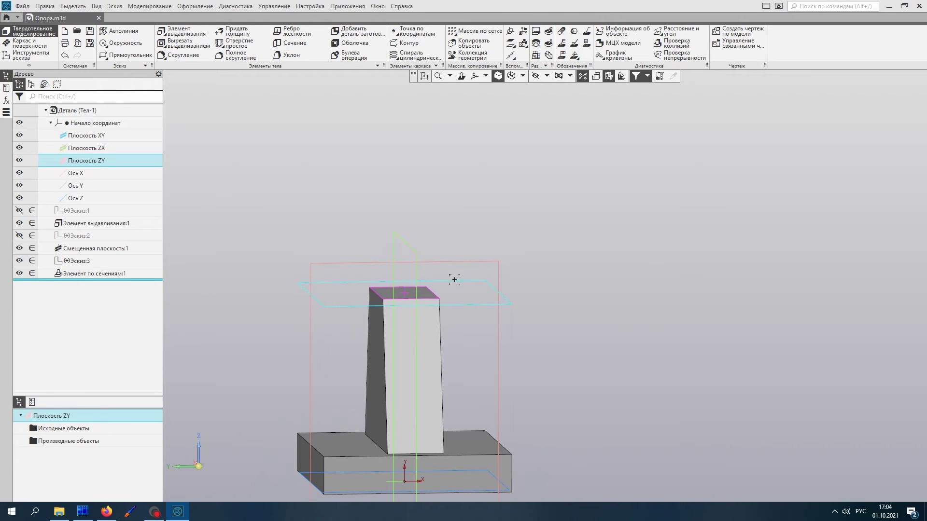
key(ctrl+e)
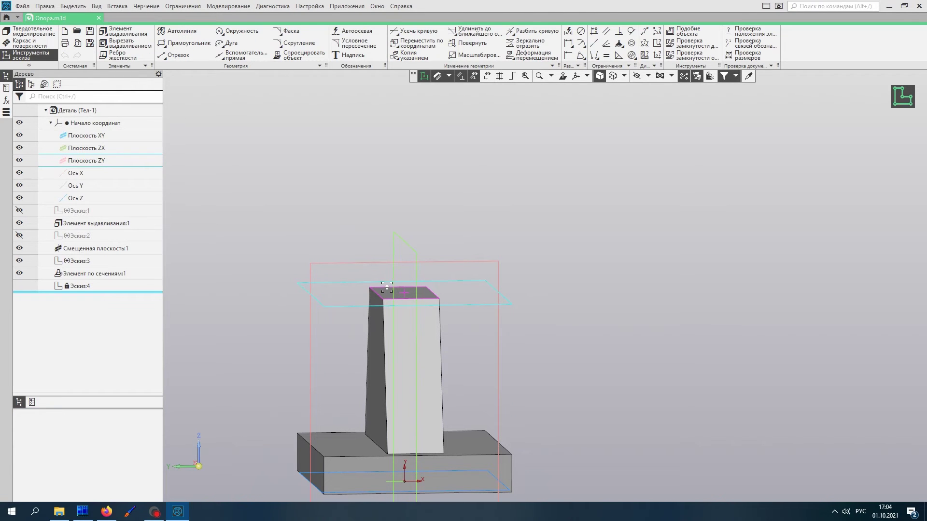
Draw a vertical construction line through the sketch origin.
middle_drag(338, 296, 375, 335)
click(240, 55)
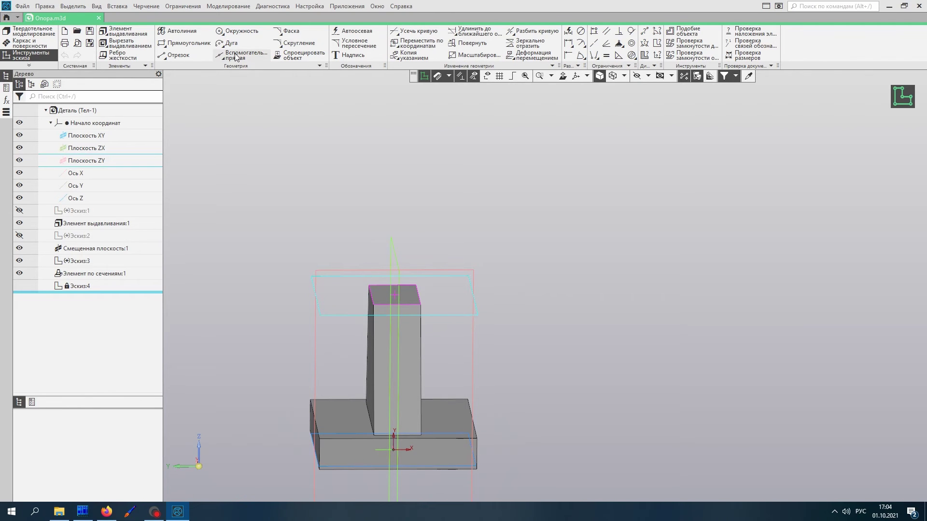
click(394, 449)
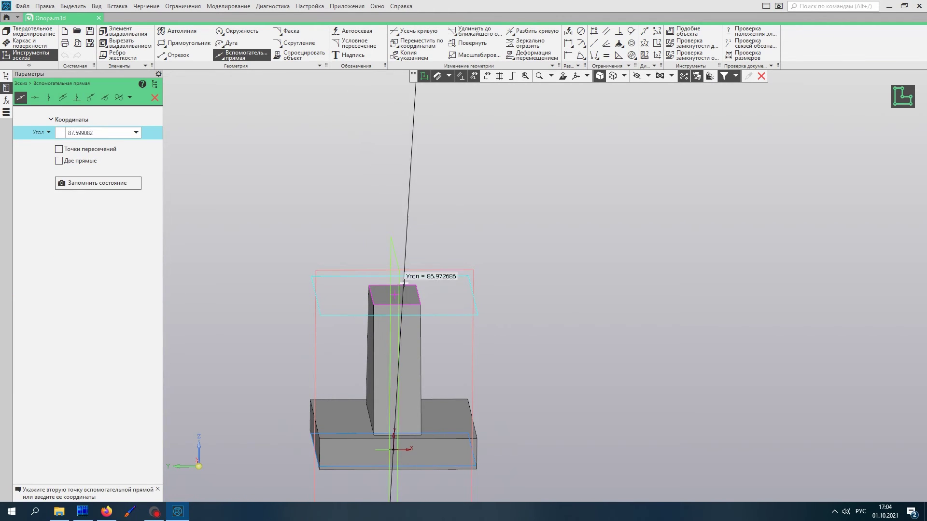
click(394, 202)
Project the tapered body's upper face into the sketch and set the projected segment's line style to Вспомогательная.
scroll(348, 319, up, 2)
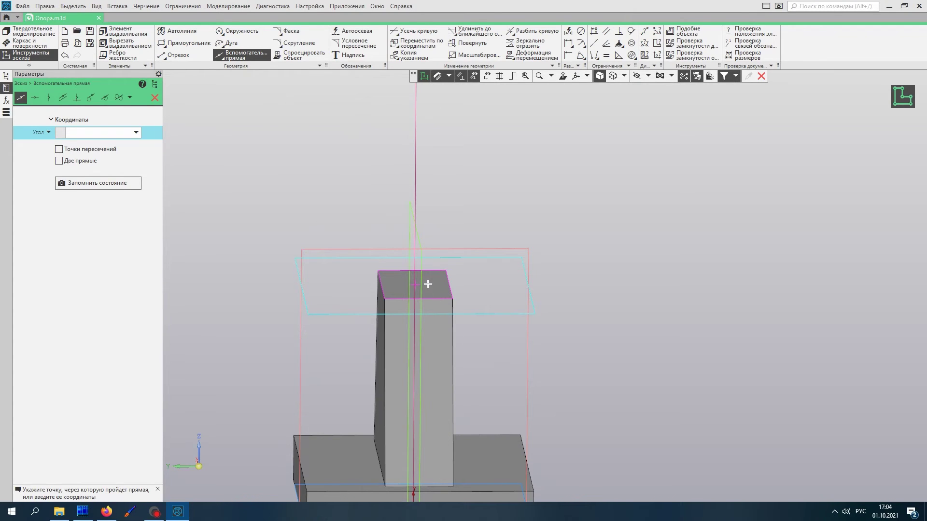
click(300, 55)
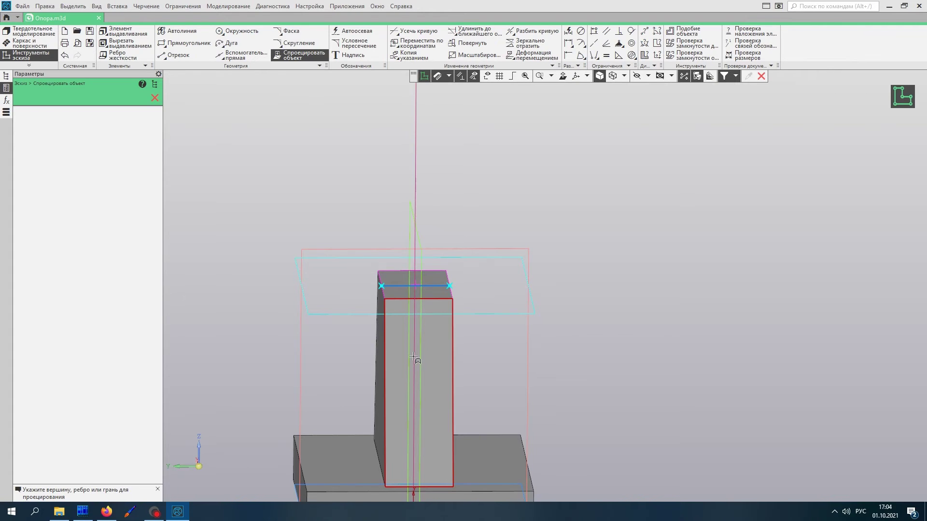
click(415, 284)
key(Escape)
click(427, 286)
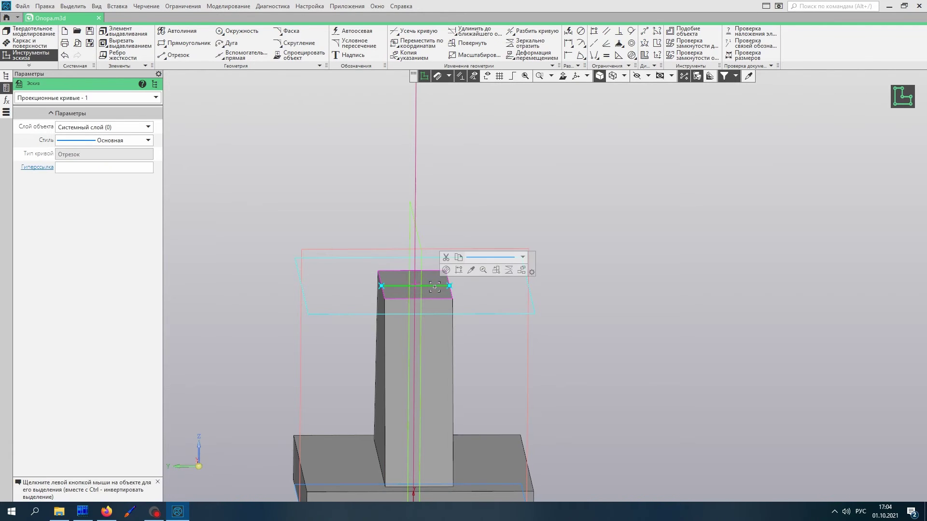
click(473, 257)
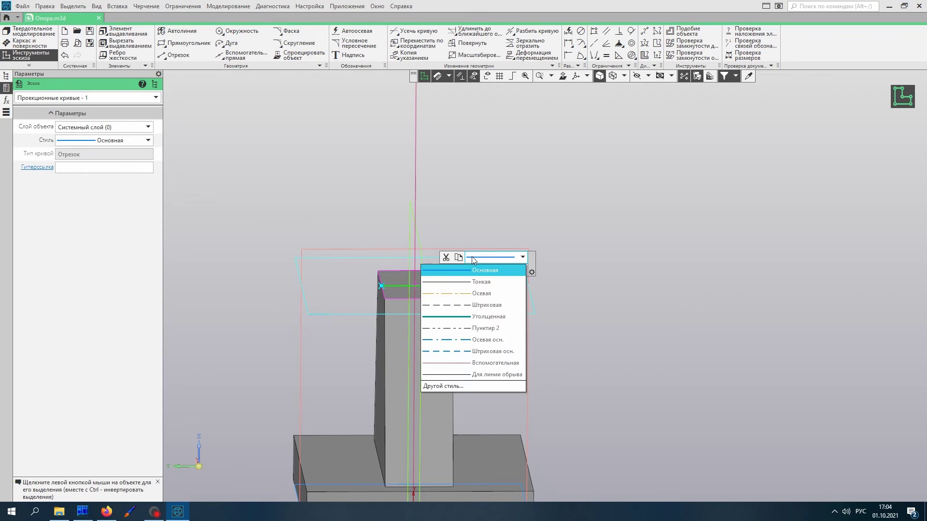
click(477, 365)
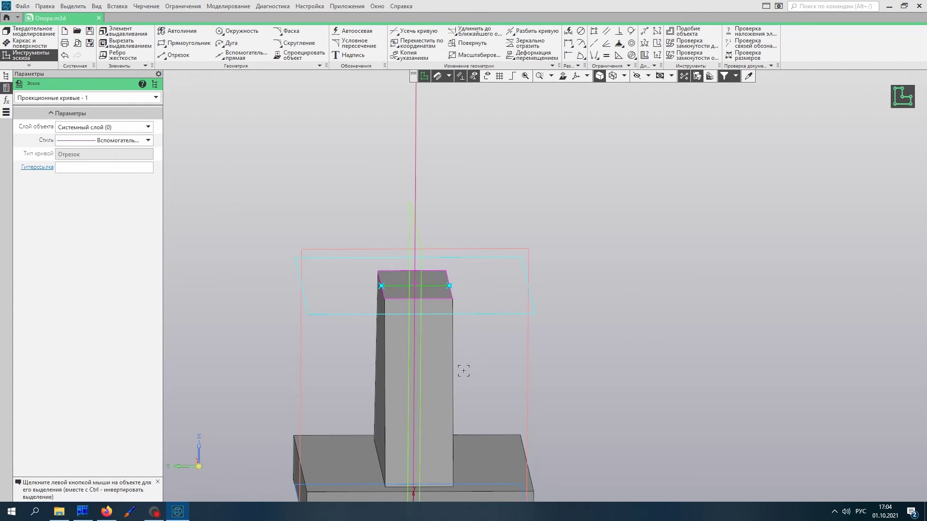
key(Escape)
Draw a horizontal construction line through both endpoints of the projected segment.
click(239, 55)
click(382, 286)
click(449, 286)
key(Escape)
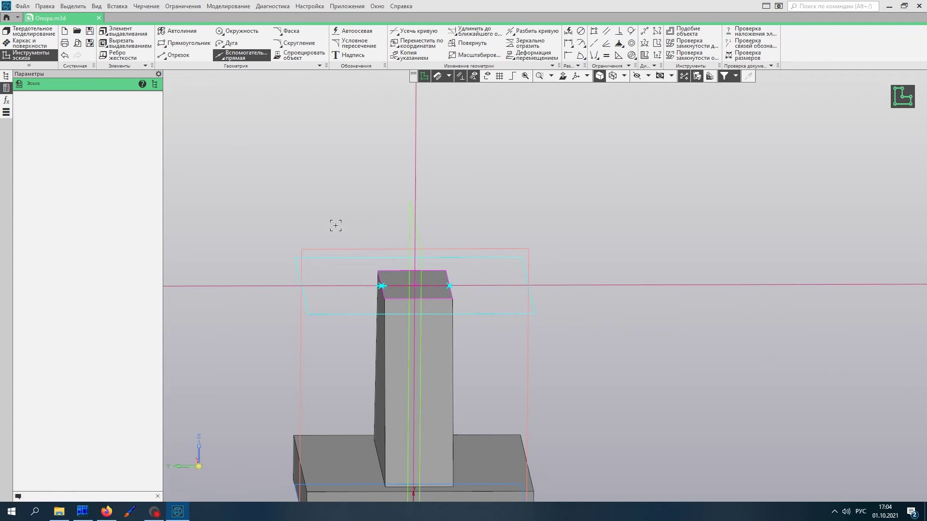
Sketch a rectangle about 12 mm high above the tapered body, its lower side on the horizontal construction line and spanning the vertical one.
mouse_move(321, 267)
middle_down()
mouse_move(327, 261)
mouse_move(326, 273)
middle_up()
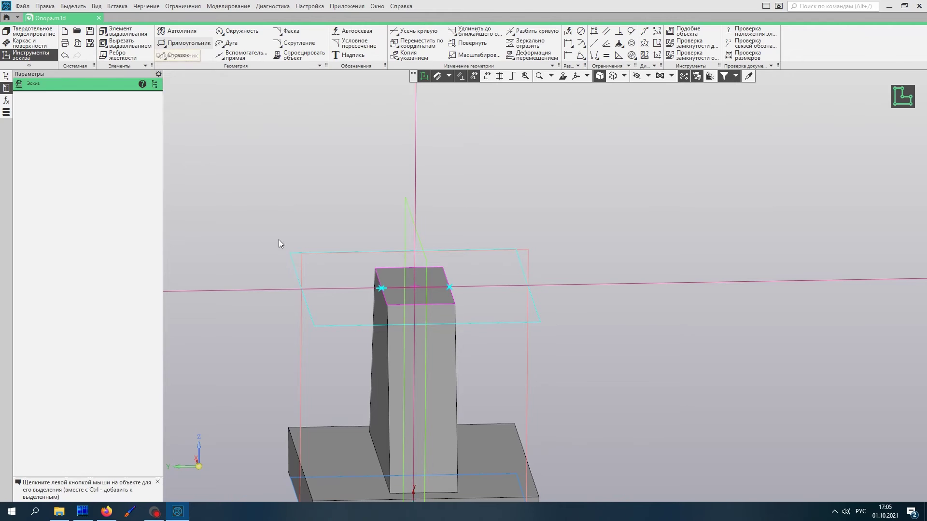
click(344, 288)
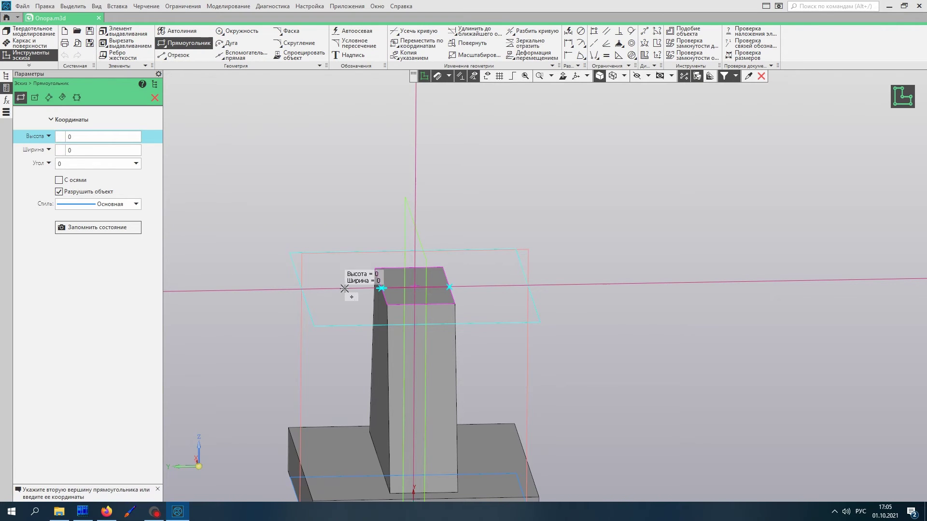
click(498, 234)
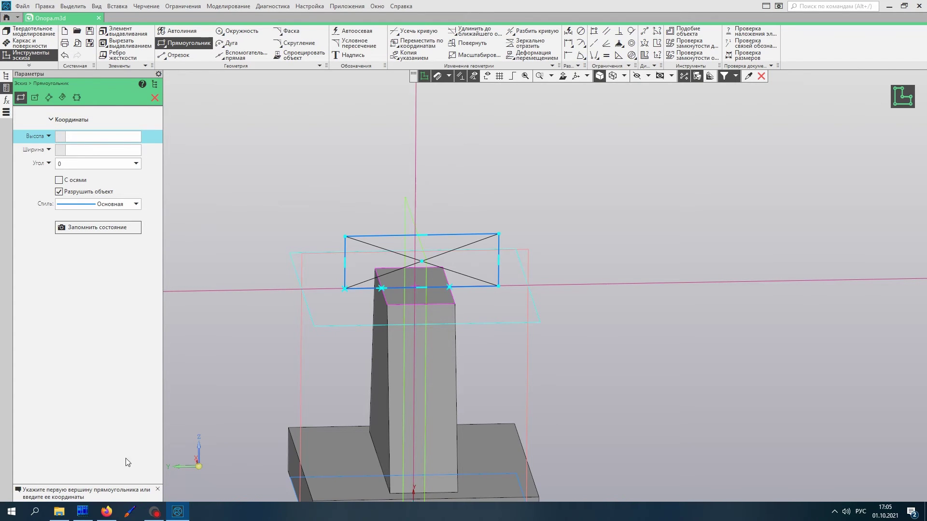
Make the rectangle's two upper corners symmetric about the vertical construction line.
mouse_move(157, 516)
middle_drag(348, 373, 344, 365)
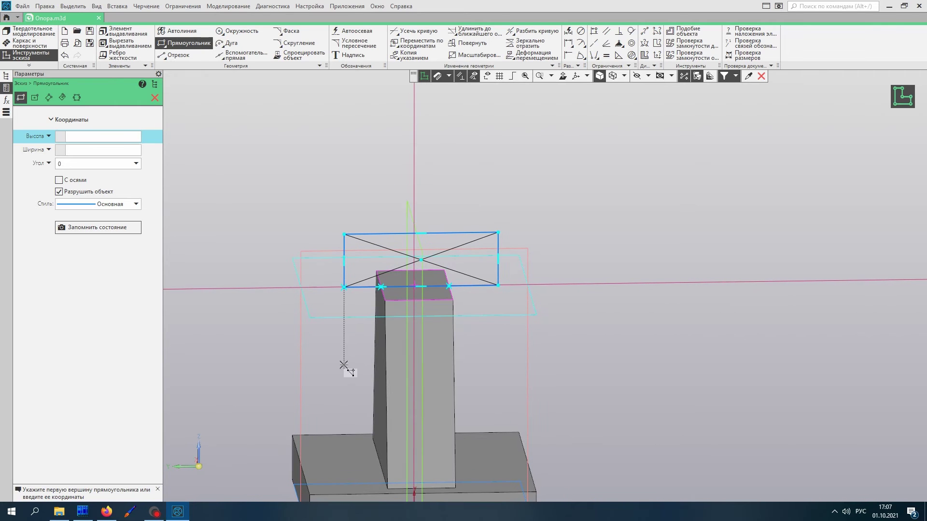
click(595, 59)
click(623, 105)
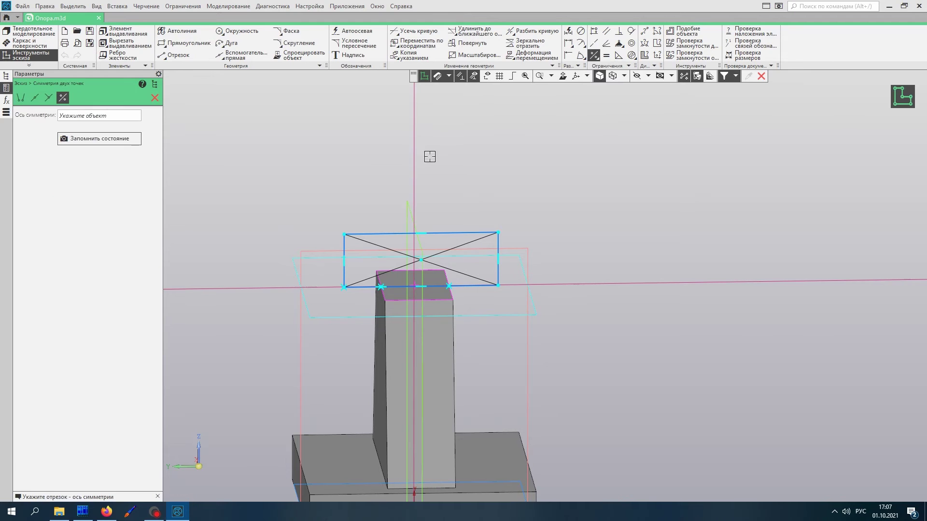
click(414, 159)
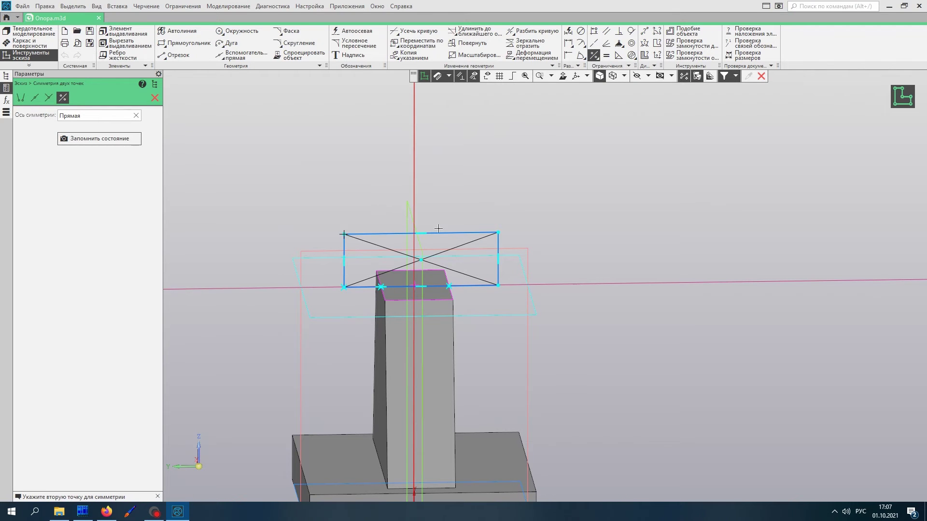
click(498, 232)
Dimension the rectangle's height and set it to 15 mm.
middle_drag(463, 257, 529, 281)
middle_drag(374, 274, 314, 267)
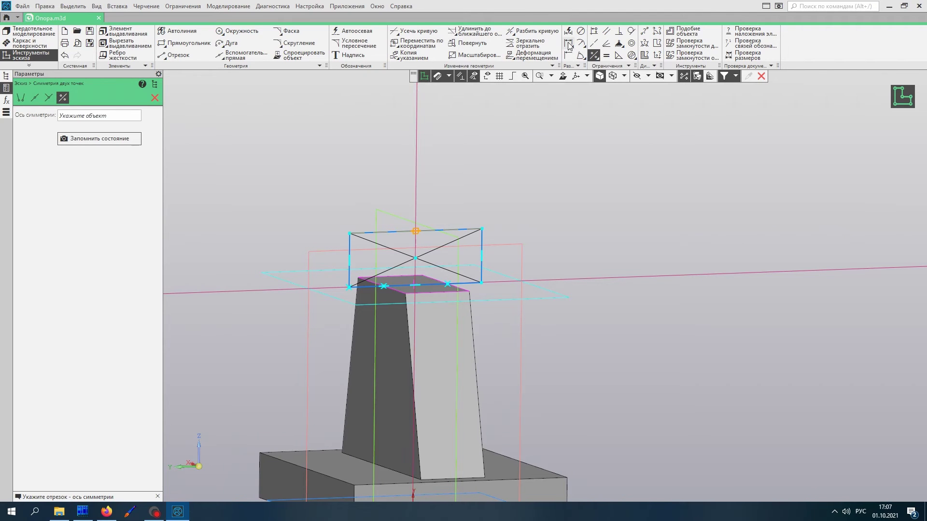
key(ctrl+d)
click(351, 287)
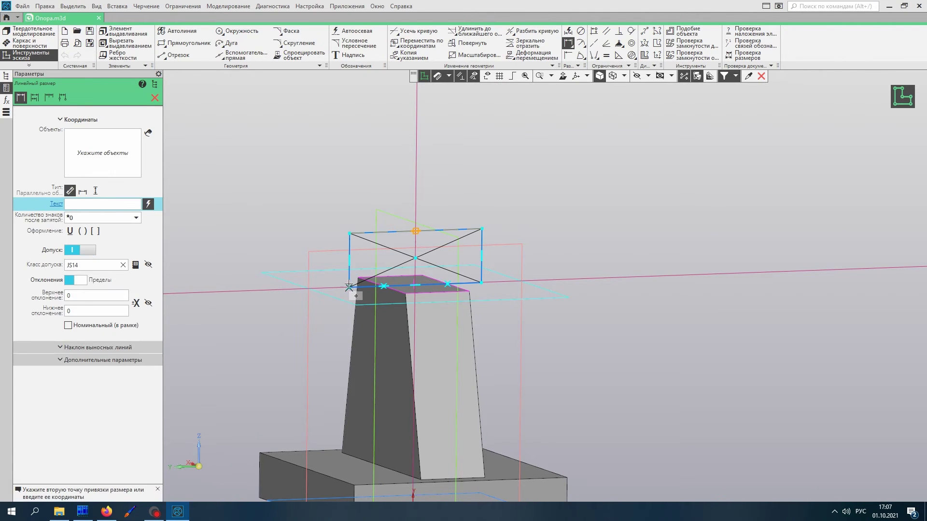
click(349, 234)
click(293, 217)
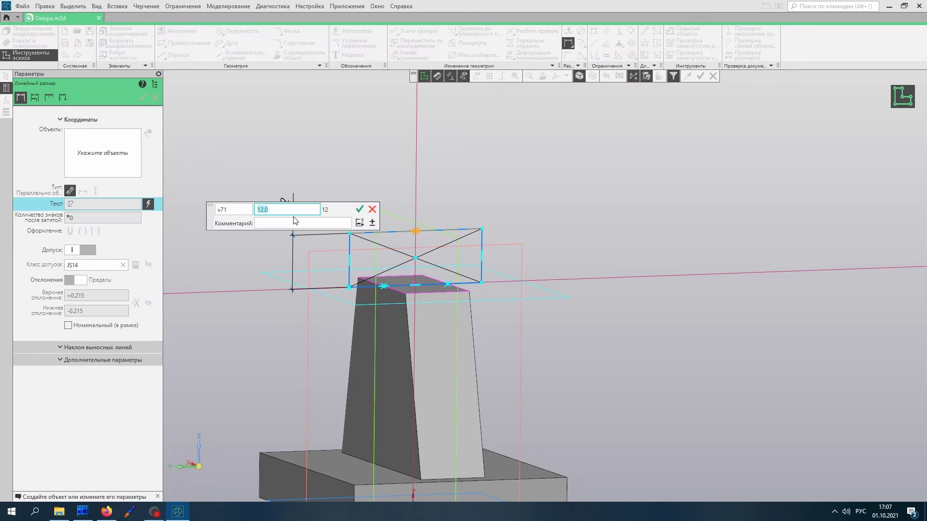
key(Return)
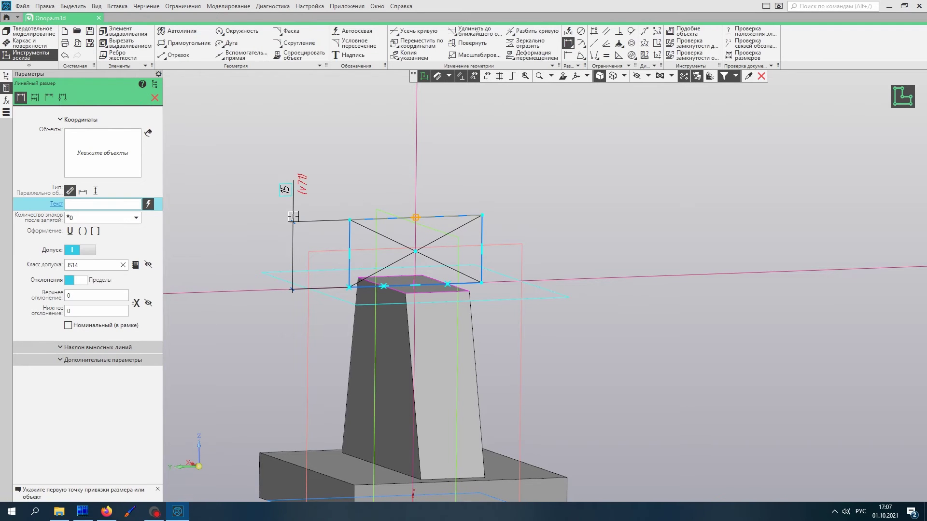
Dimension the rectangle's width along its upper side and set it to 25 mm.
key(ctrl+shift+8)
click(343, 218)
click(484, 216)
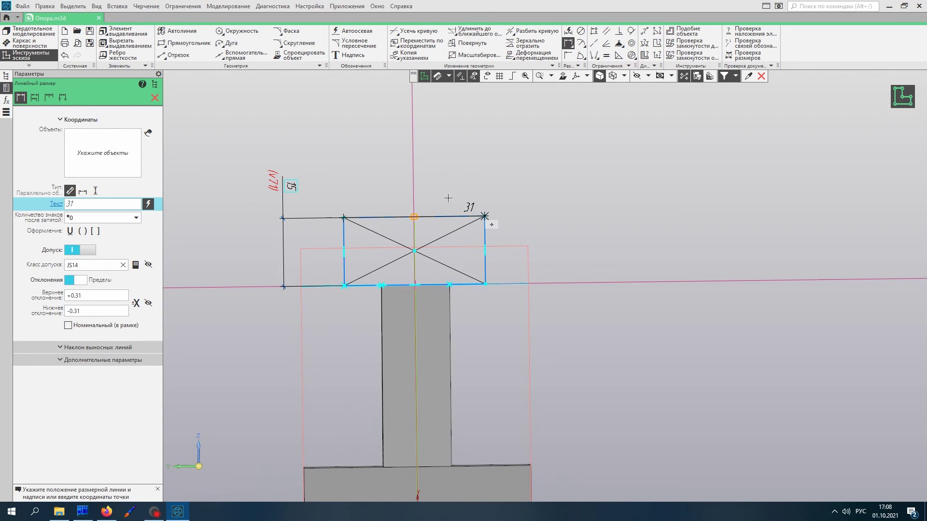
click(437, 177)
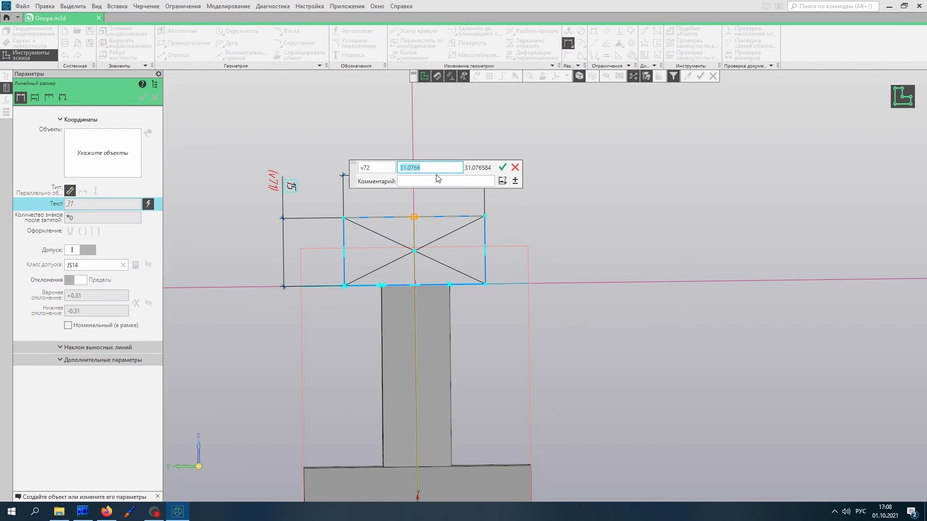
text(25)
key(Return)
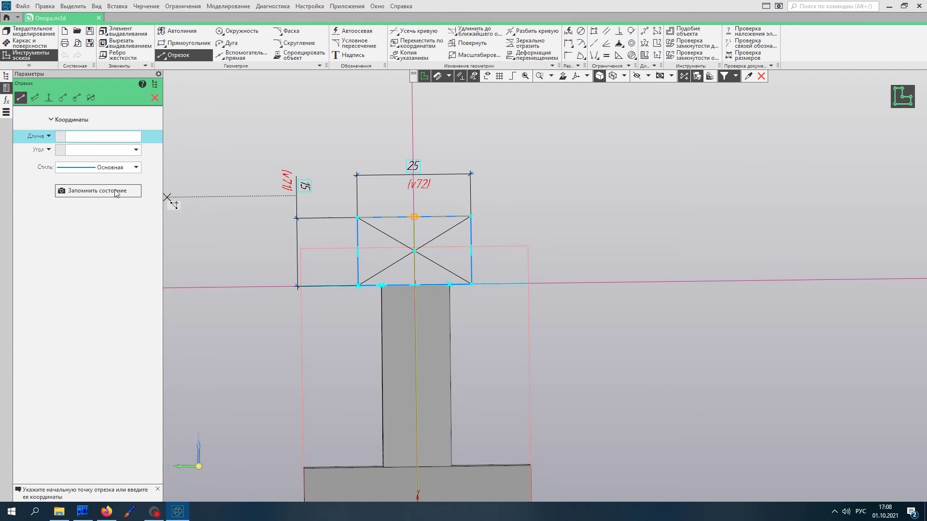
Draw an Осевая-style axis segment along the horizontal construction line, extending past both sides of the rectangle, and finish the sketch.
click(99, 167)
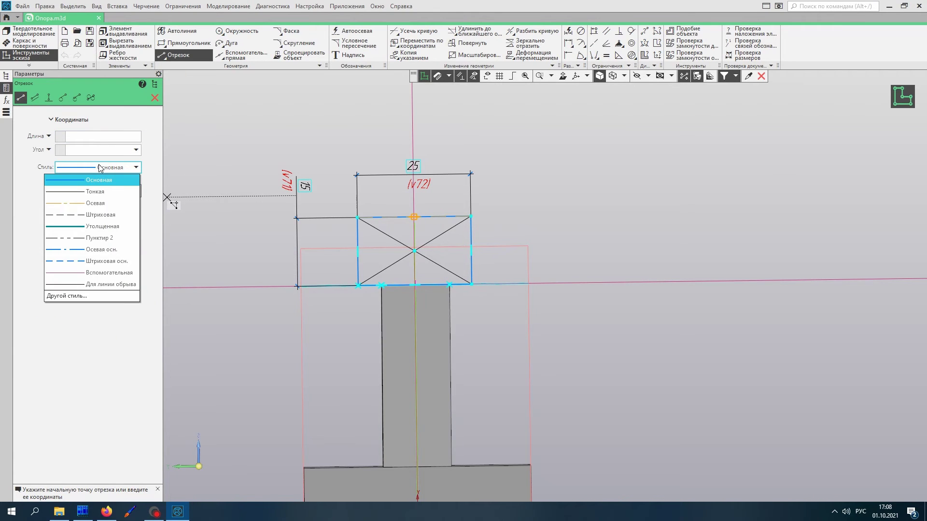
click(95, 203)
click(279, 287)
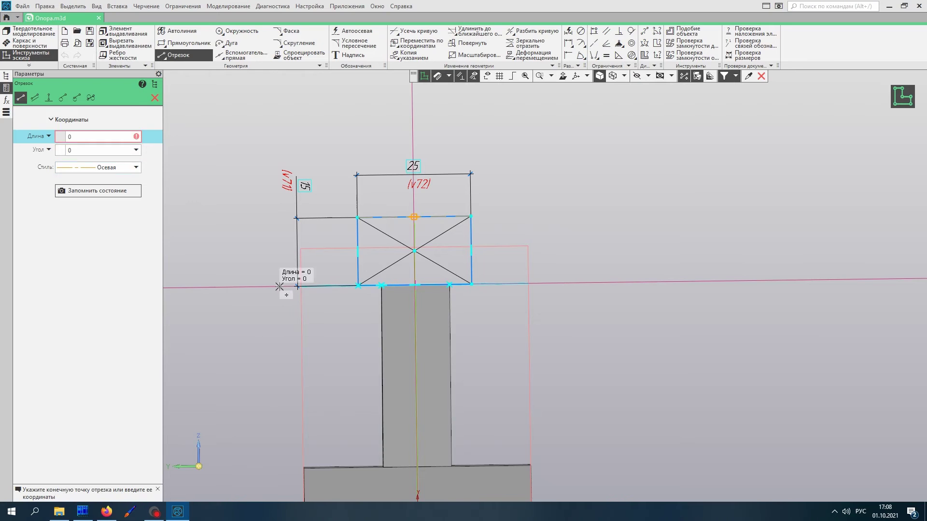
click(555, 284)
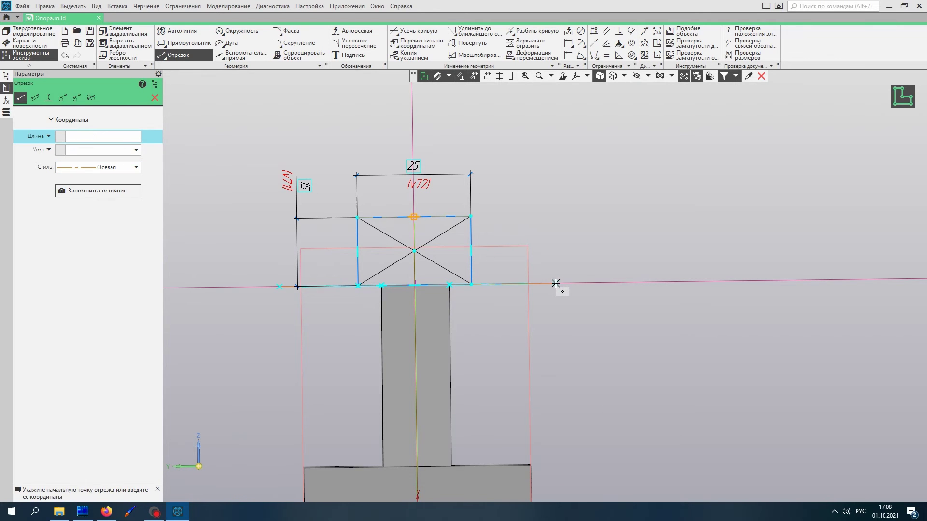
middle_drag(472, 334, 502, 345)
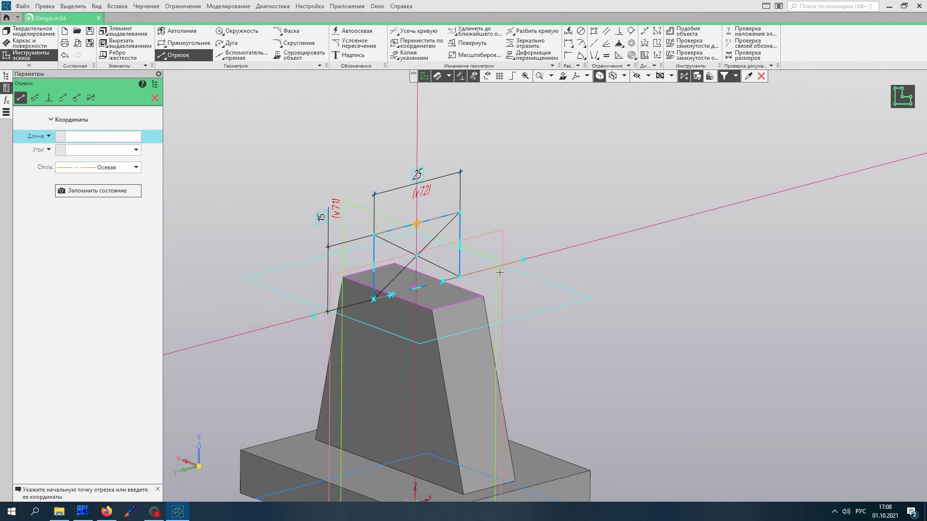
click(894, 100)
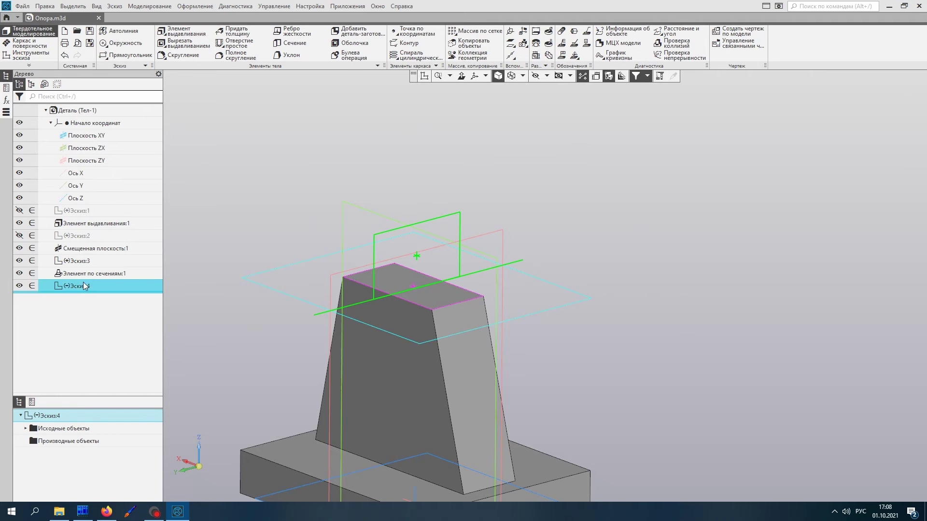
Revolve the rectangle sketch 360° about its centreline to add a horizontal cylinder on top of the tapered body.
click(185, 35)
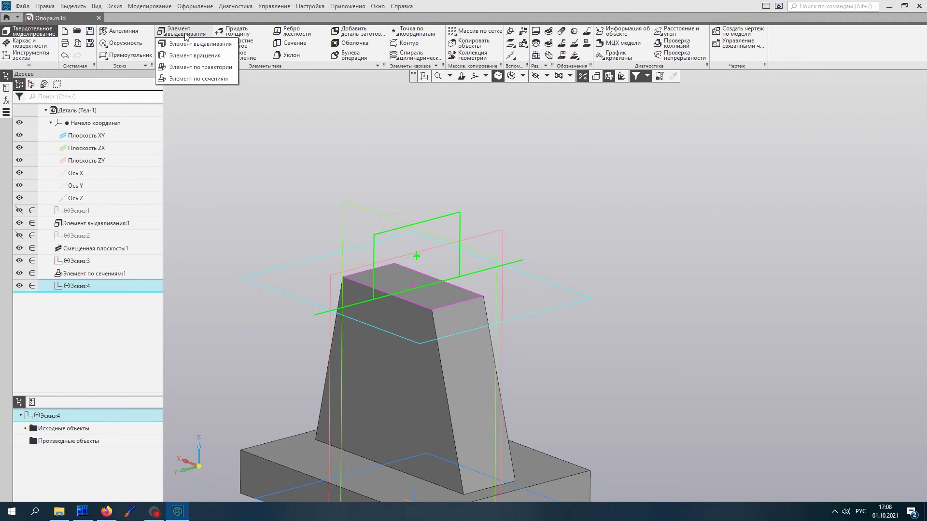
click(192, 62)
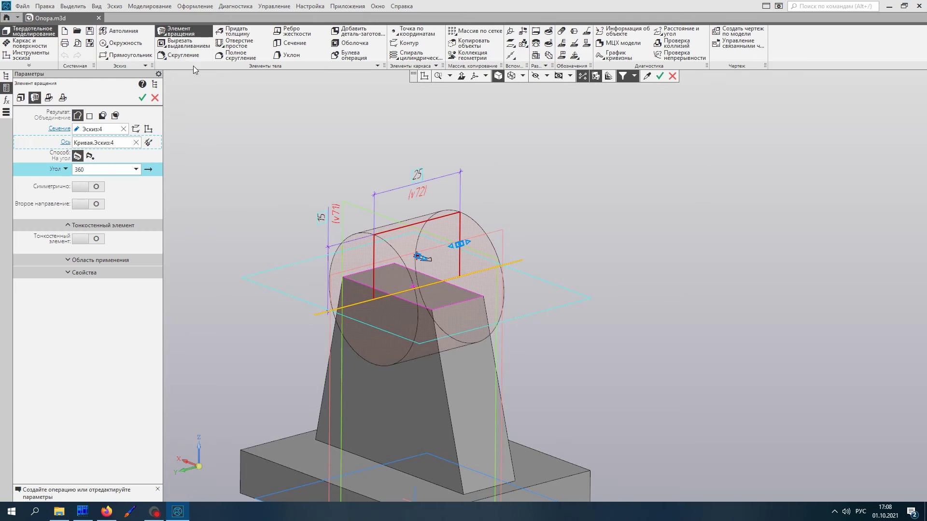
middle_drag(310, 189, 362, 180)
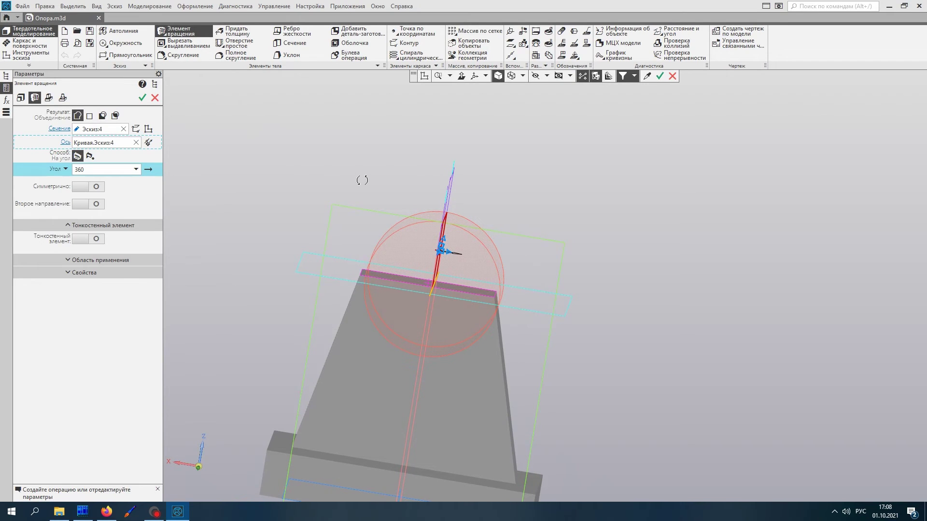
click(144, 99)
middle_drag(325, 232, 332, 306)
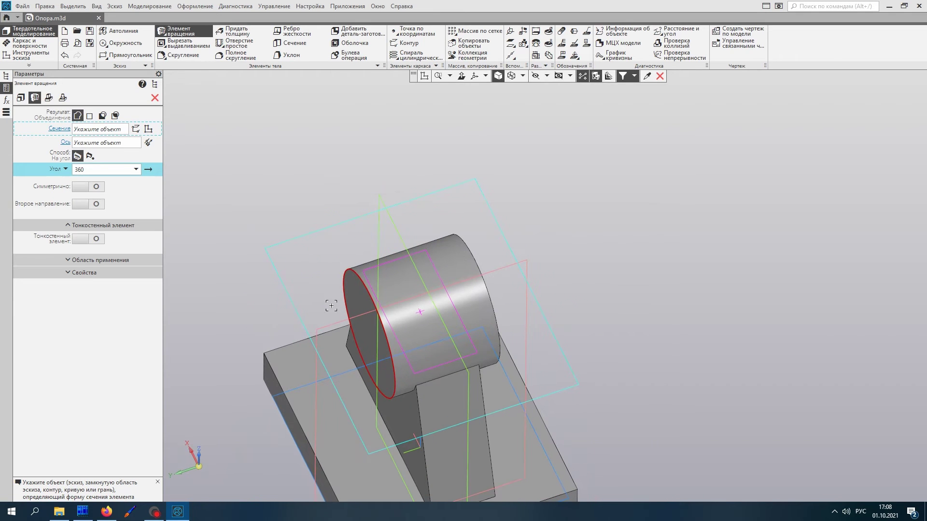
click(157, 99)
middle_drag(331, 248, 389, 341)
middle_drag(425, 413, 368, 279)
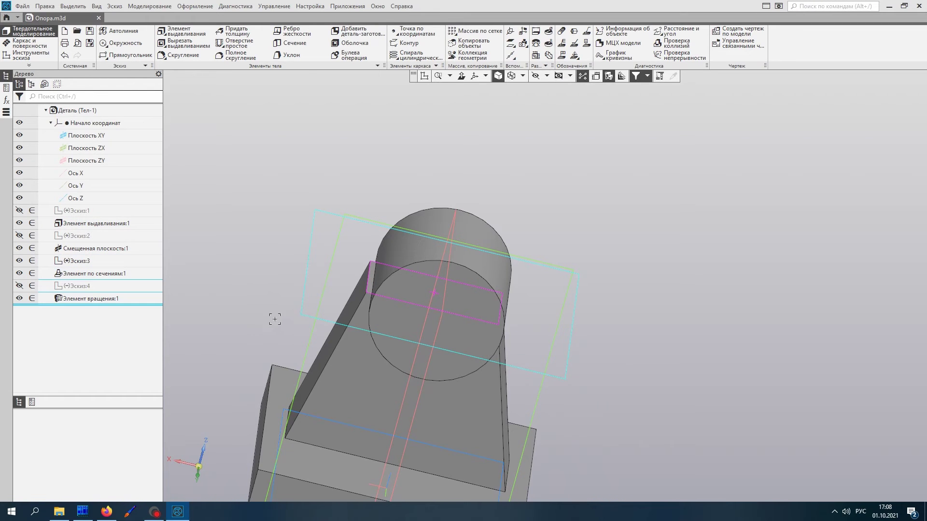
Open Эскиз:3, the upper section sketch of the lofted body, for editing.
middle_drag(274, 319, 262, 306)
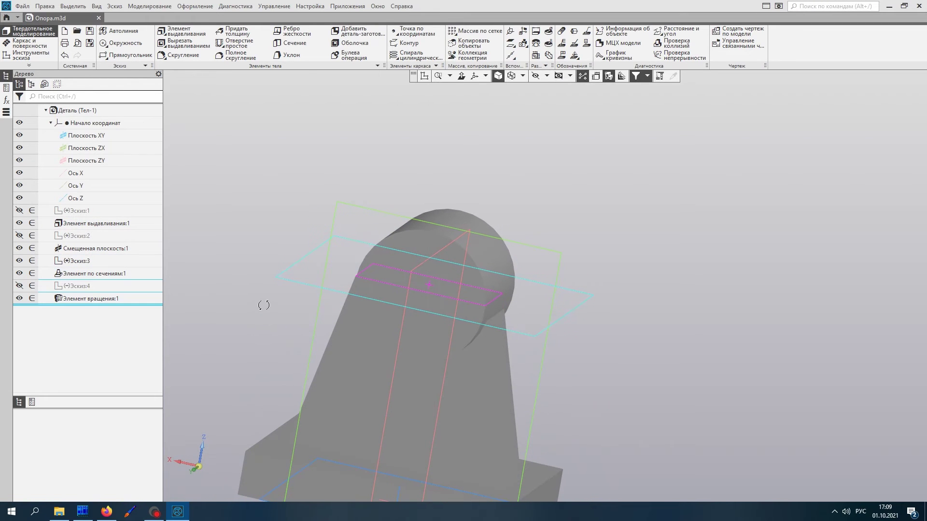
click(77, 262)
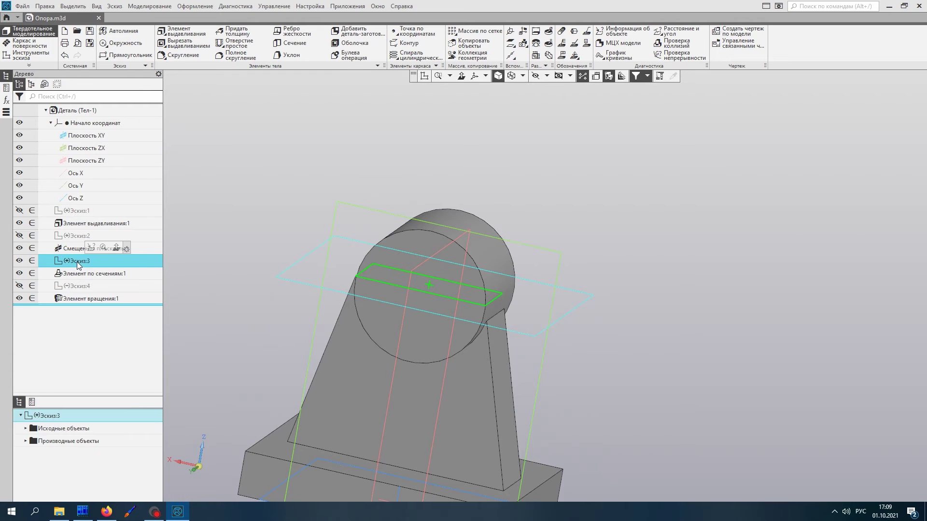
right_click(77, 261)
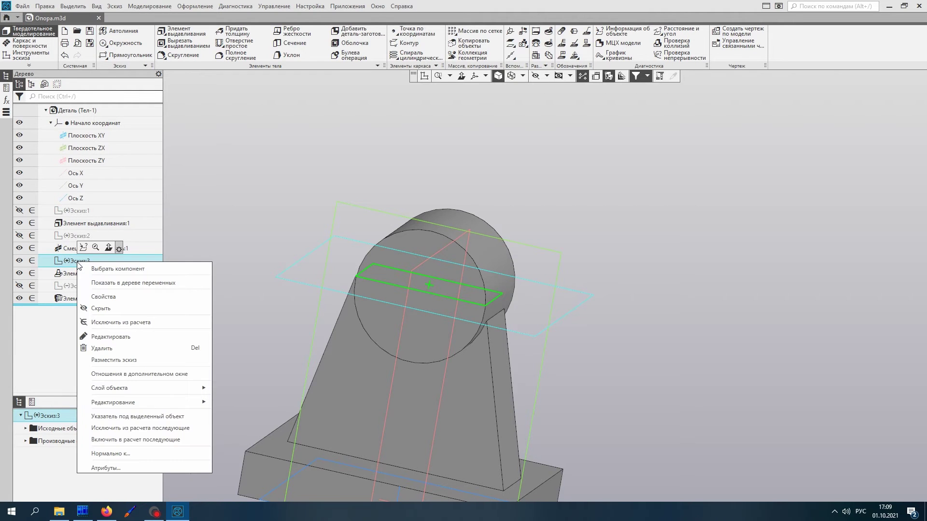
click(102, 337)
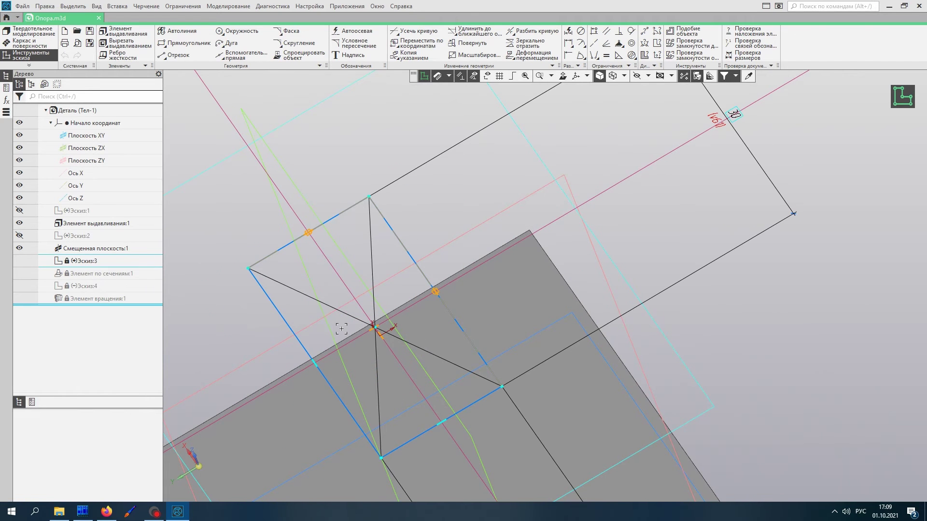
Delete the two construction lines that cross at the centre of the rectangle.
mouse_move(340, 332)
middle_down()
mouse_move(348, 358)
mouse_move(331, 352)
mouse_move(334, 298)
middle_up()
scroll(346, 361, down, 3)
scroll(328, 366, up, 5)
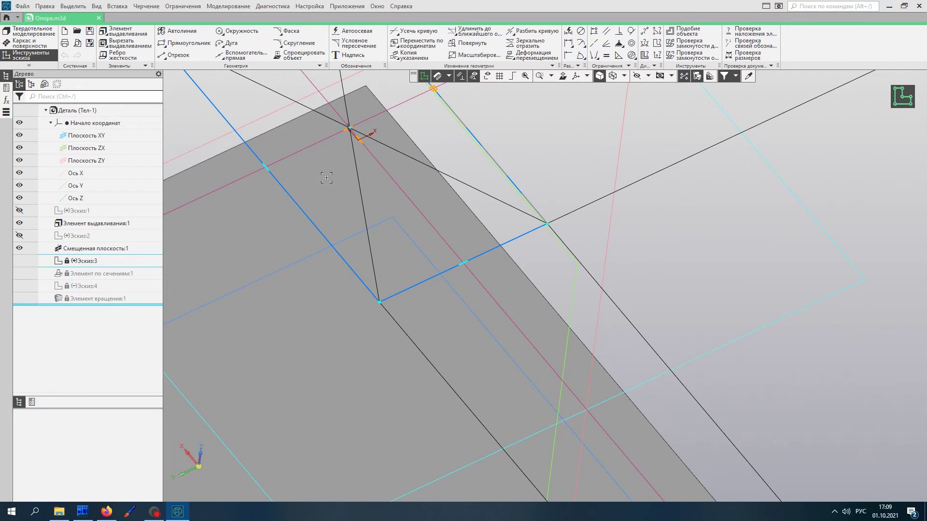
scroll(375, 261, down, 3)
scroll(375, 263, up, 4)
scroll(343, 238, down, 1)
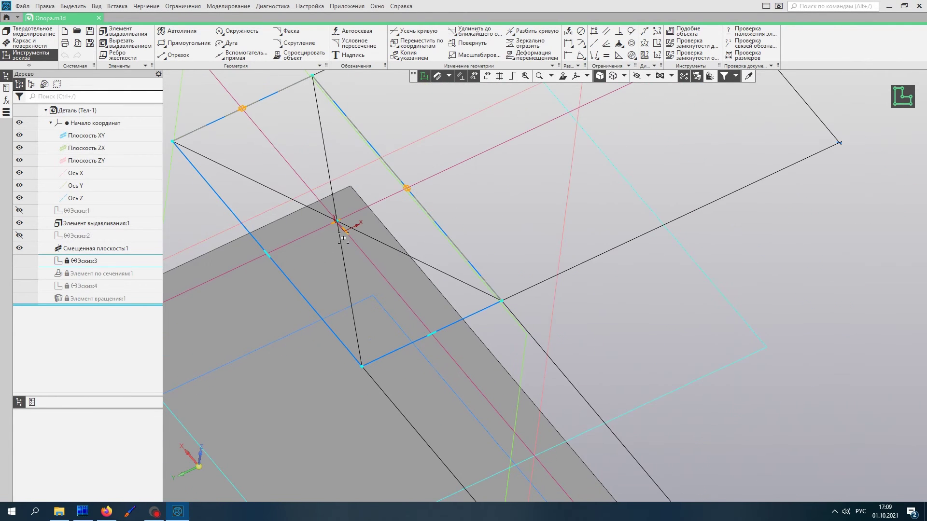
click(386, 196)
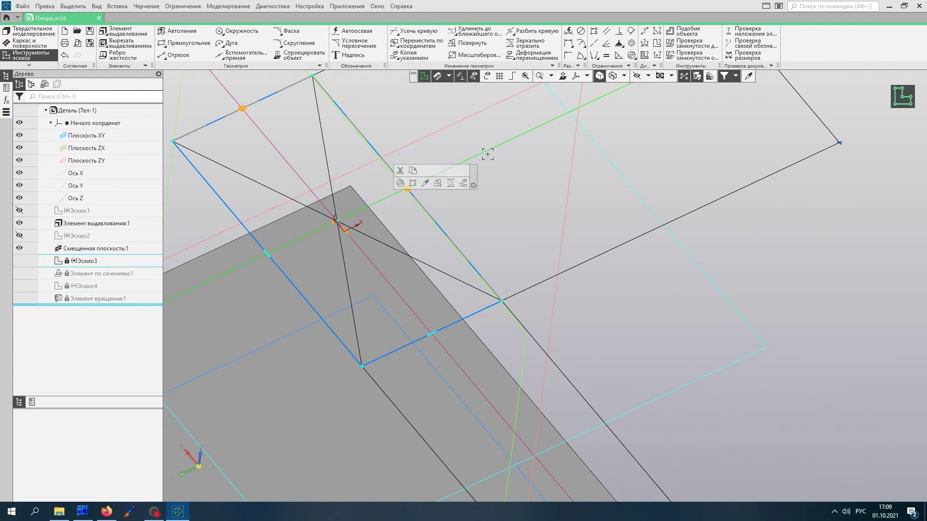
scroll(375, 212, up, 4)
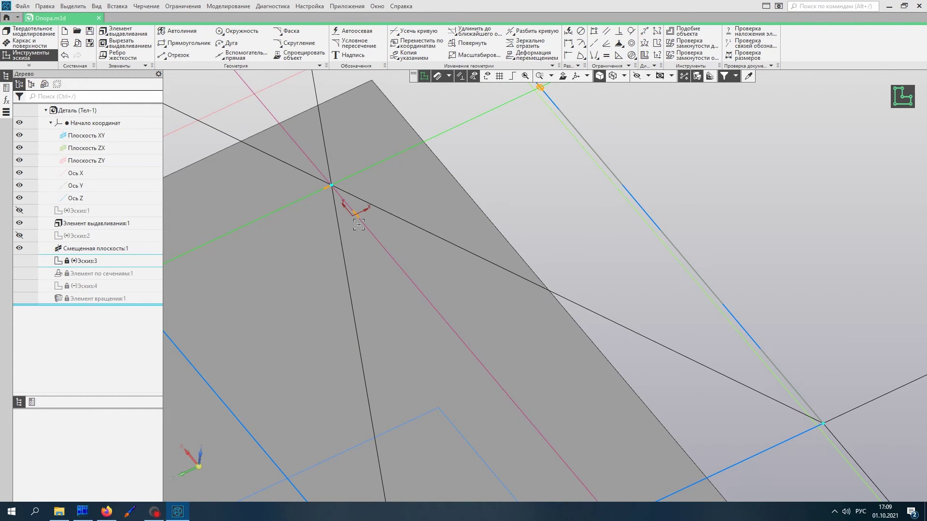
scroll(371, 246, down, 5)
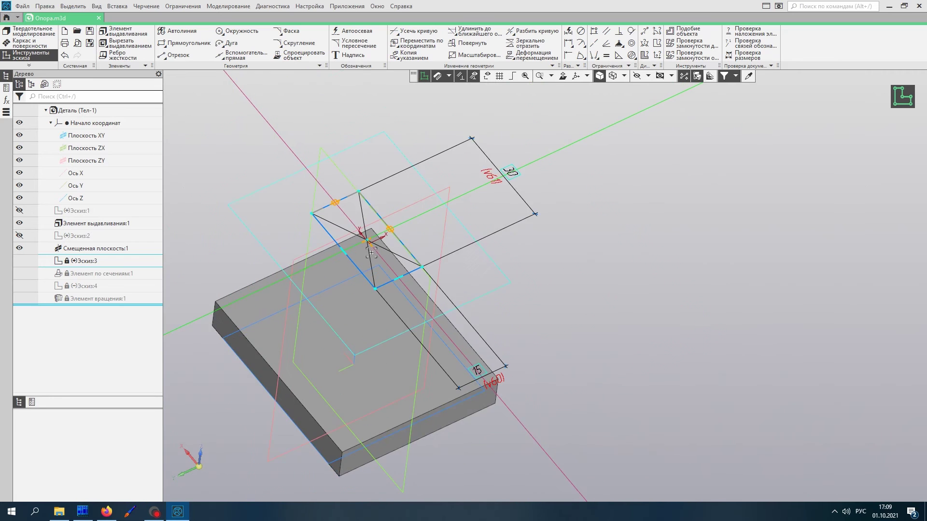
scroll(349, 240, up, 4)
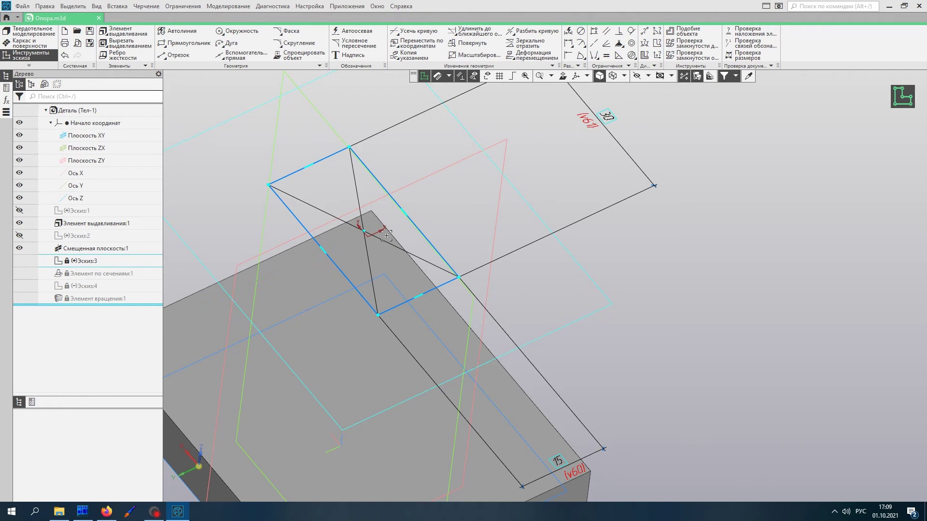
Draw one horizontal and one vertical construction line through the sketch origin at 0° and 90°.
click(241, 55)
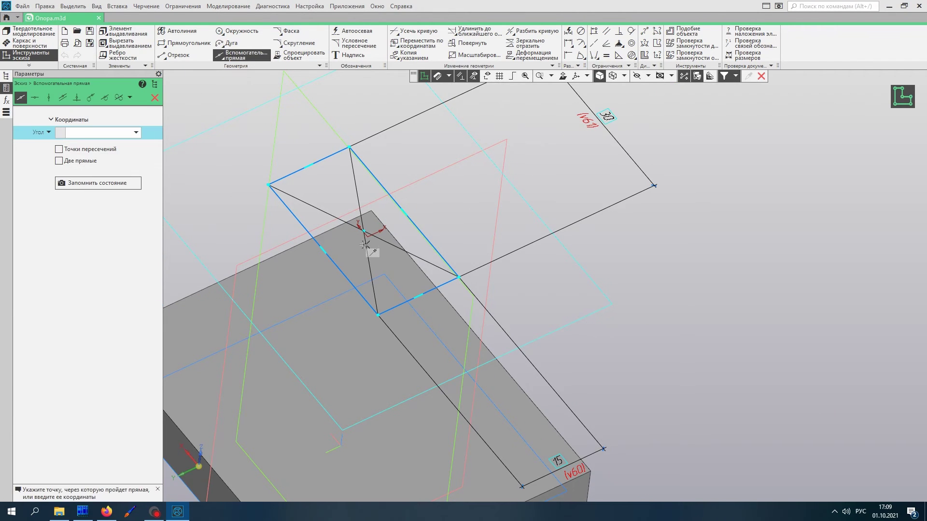
click(367, 237)
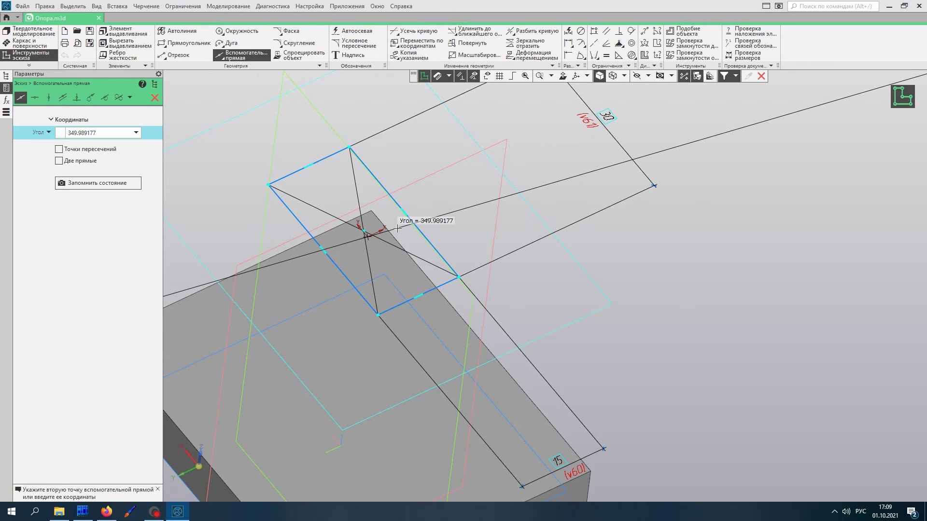
click(437, 203)
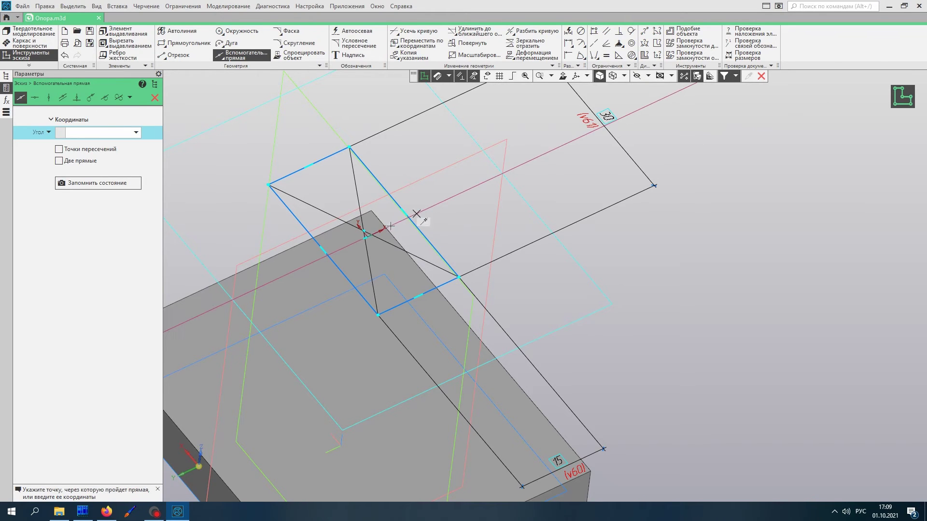
scroll(367, 237, up, 3)
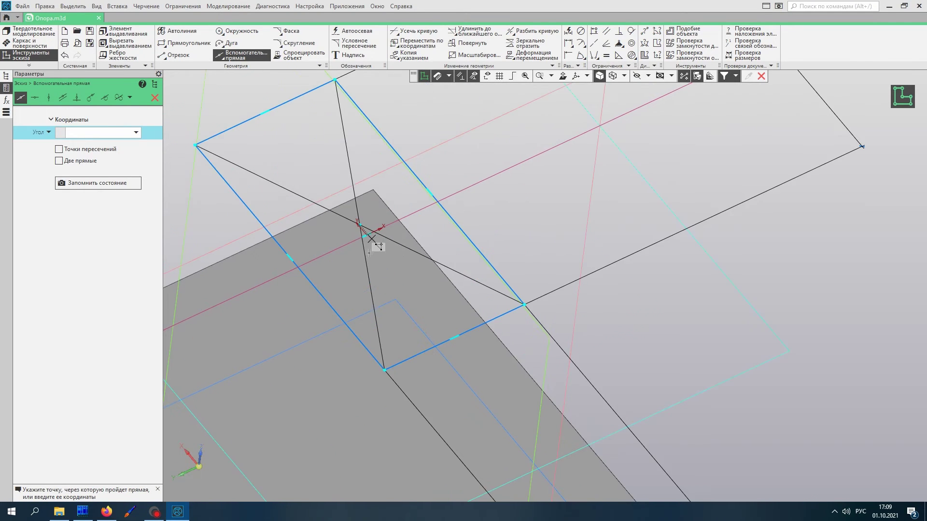
click(367, 235)
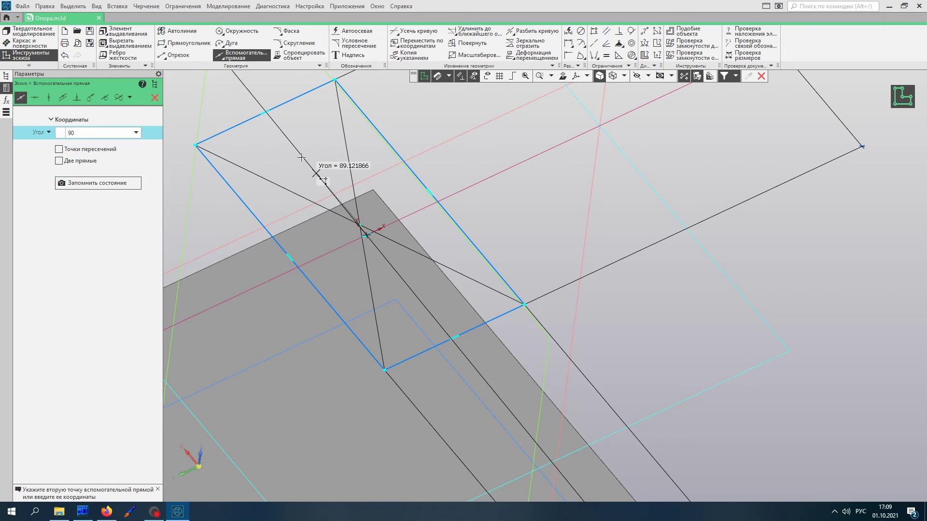
click(297, 152)
scroll(267, 219, down, 4)
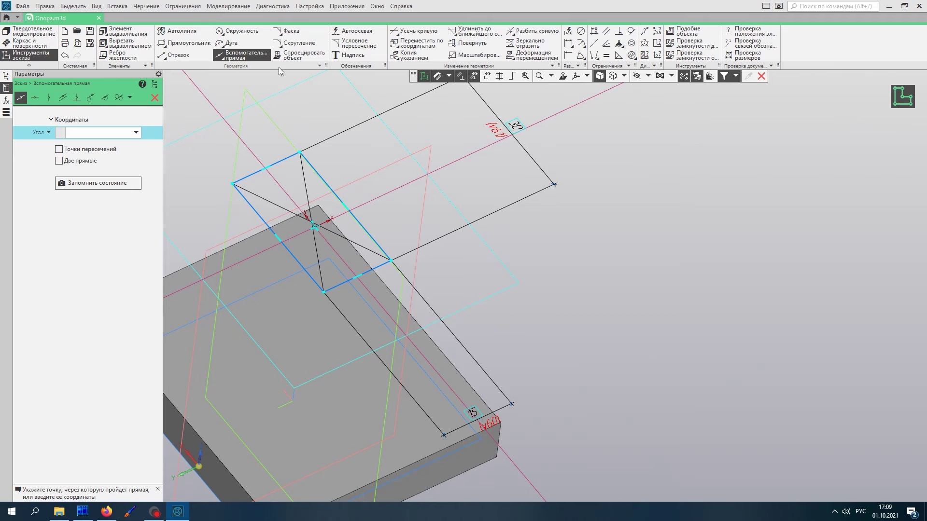
Try to make the two corners of the rectangle's long side symmetric about the horizontal construction line with Симметрия двух точек.
click(596, 57)
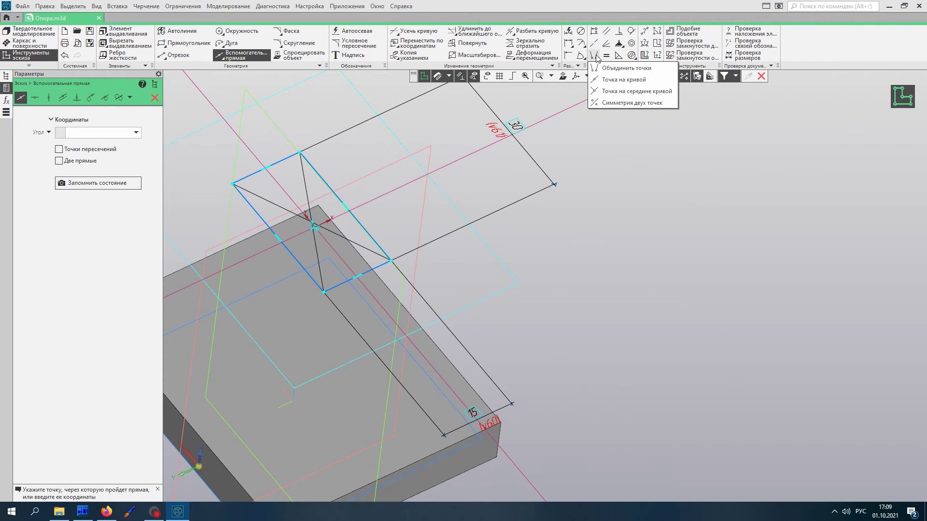
click(622, 102)
click(369, 202)
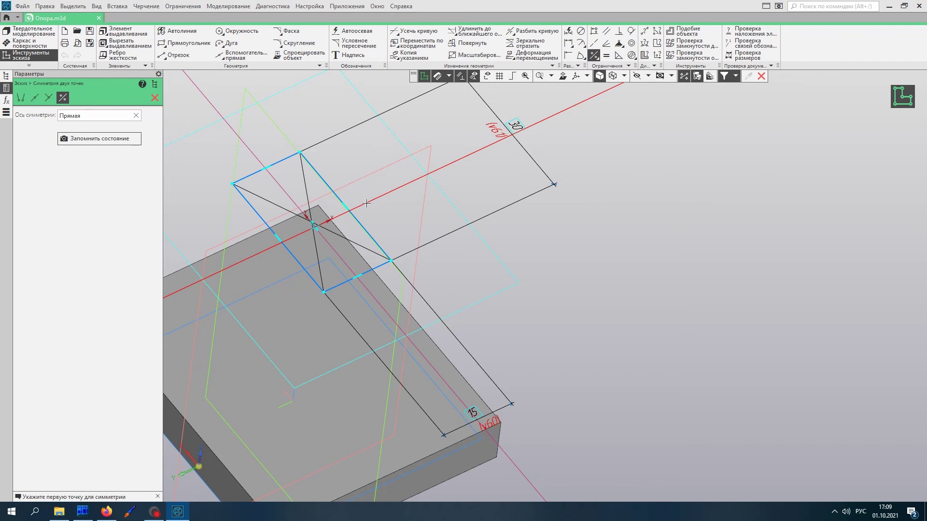
click(390, 259)
click(299, 153)
scroll(300, 238, up, 5)
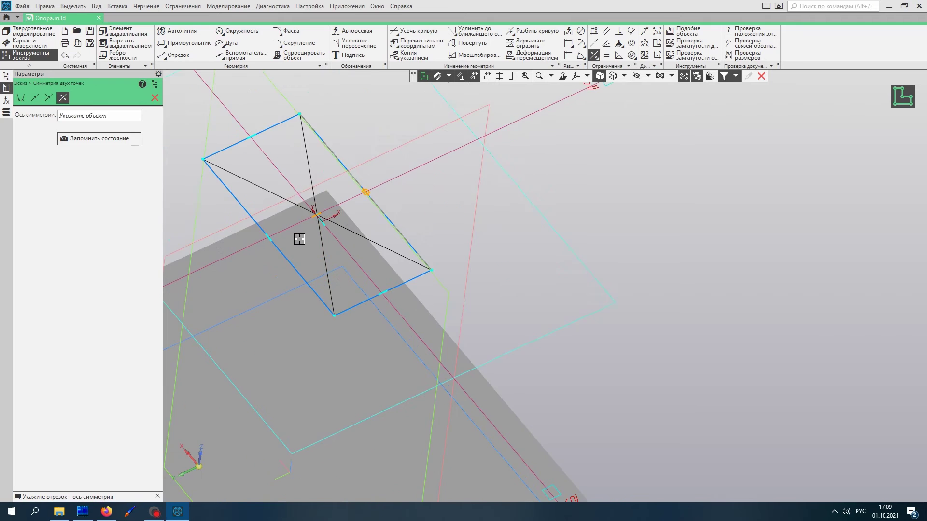
key(Escape)
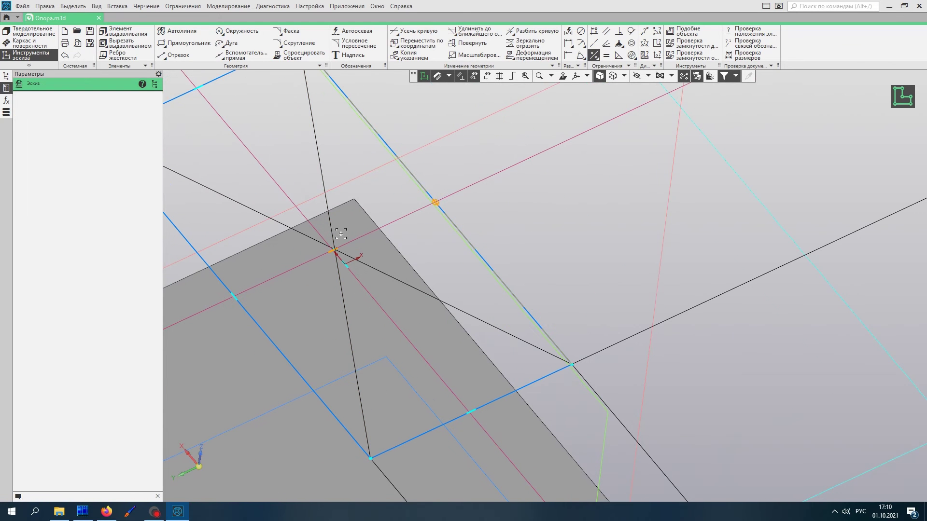
Delete the horizontal and vertical construction lines from the sketch.
click(398, 217)
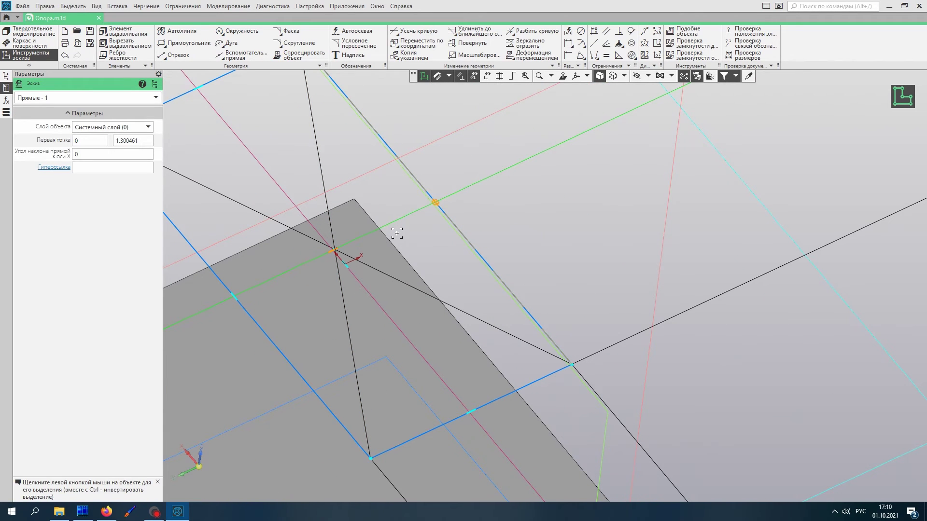
key(Escape)
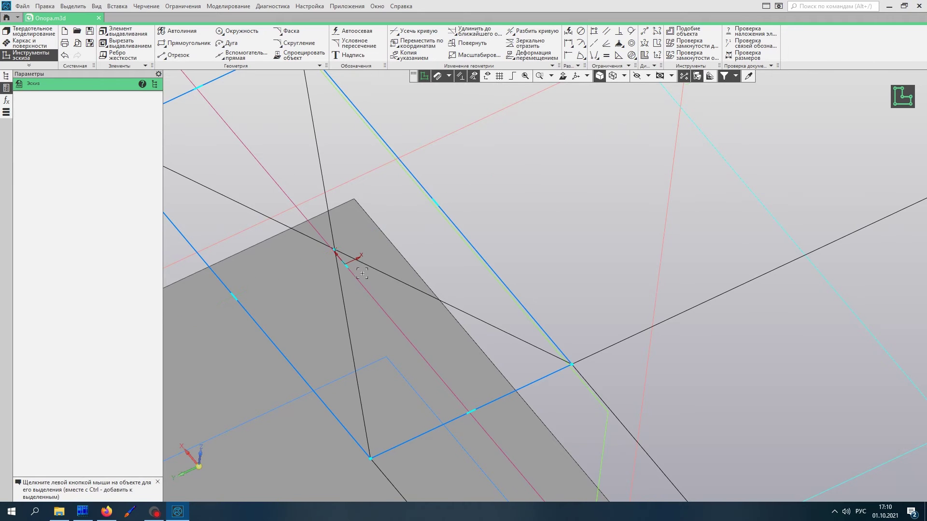
click(361, 285)
key(Delete)
Draw two Вспомогательная-style segments starting at the sketch origin, one along X and one along Y, extending past the rectangle's sides.
click(182, 55)
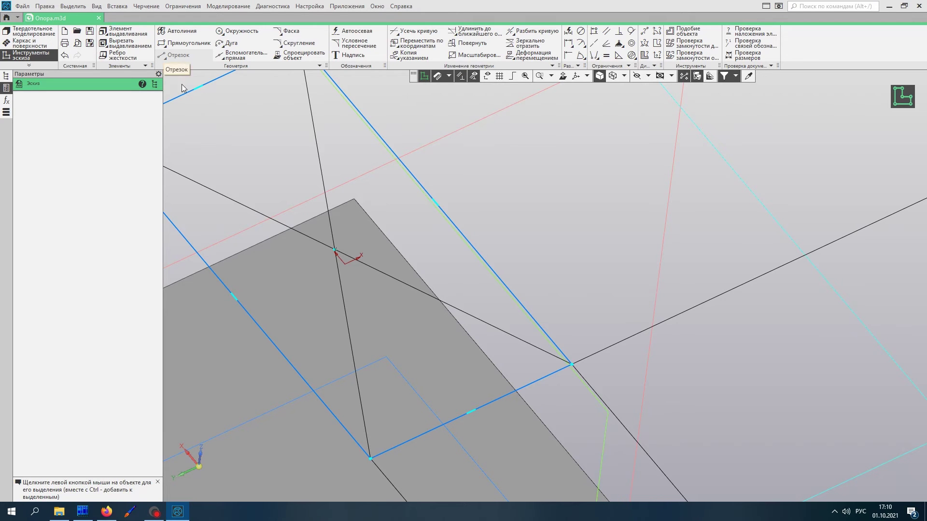
click(136, 172)
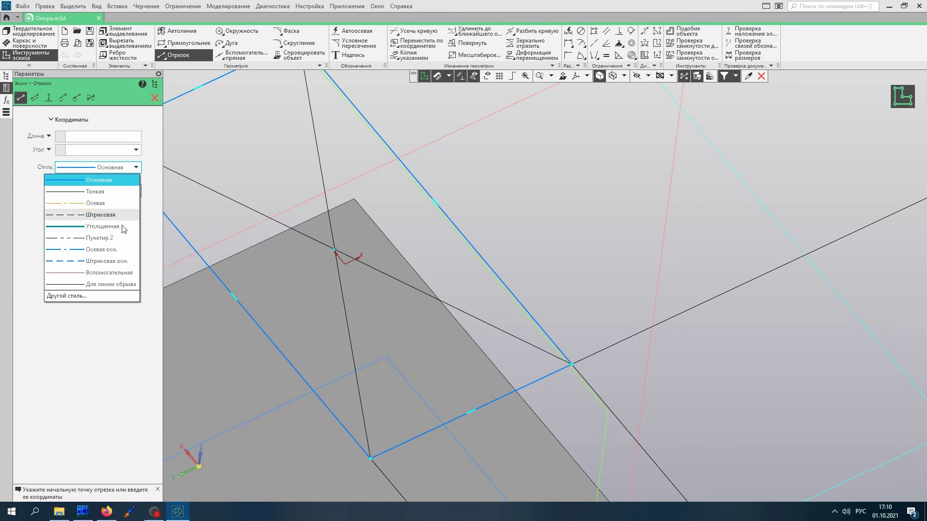
click(115, 276)
click(345, 264)
click(518, 183)
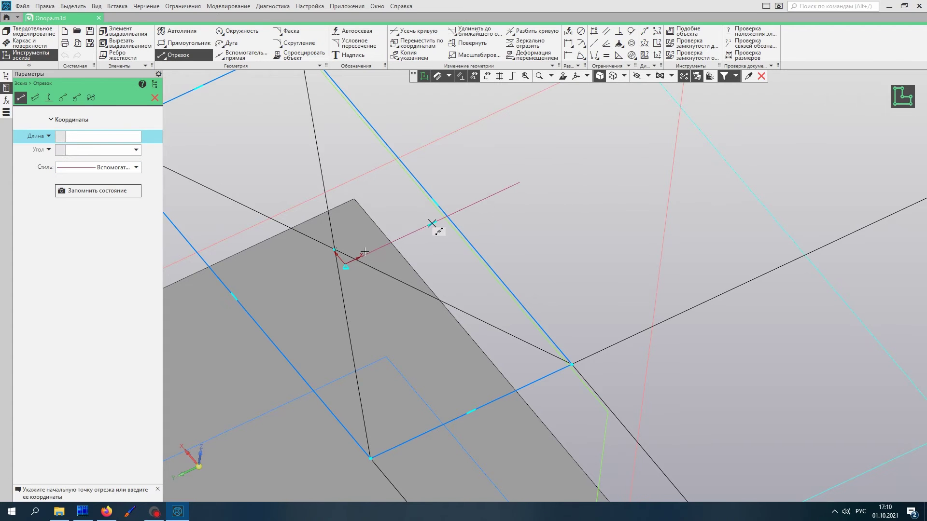
click(346, 265)
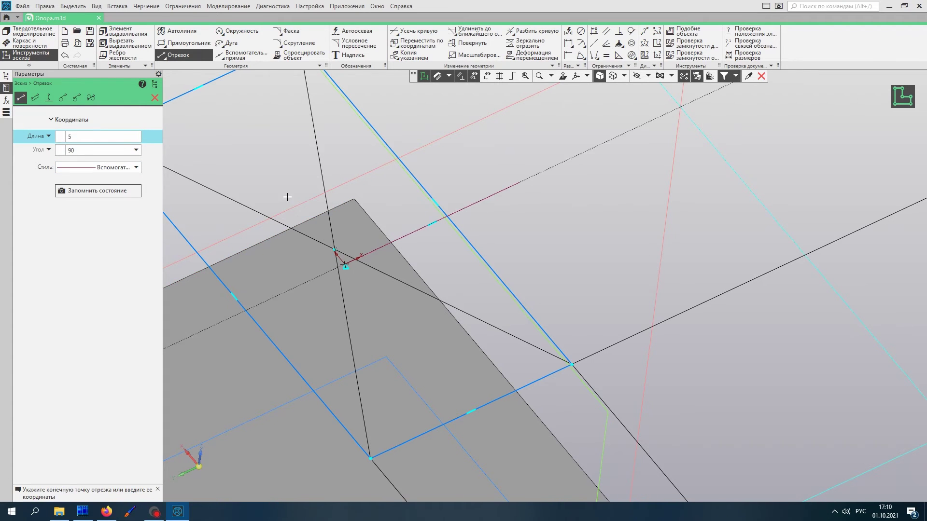
click(254, 156)
key(Escape)
scroll(269, 222, down, 3)
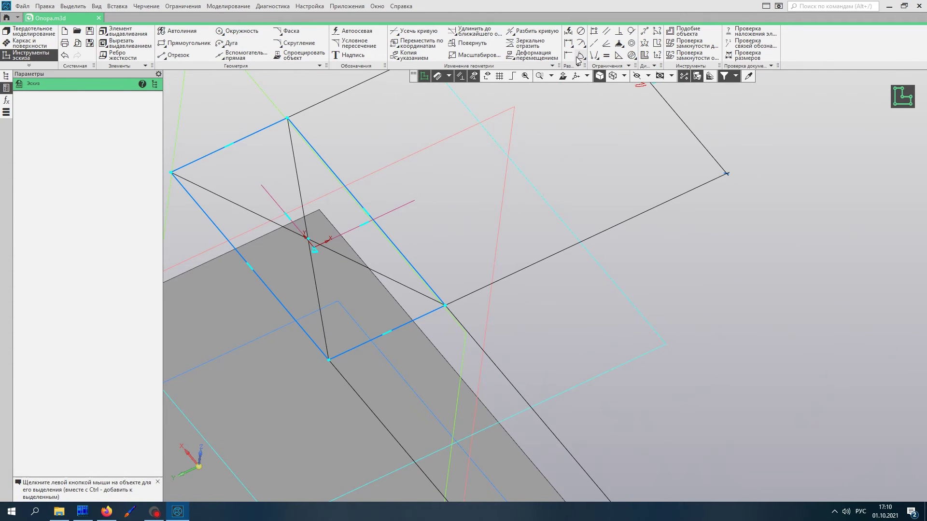
Centre the rectangle on the origin by making its corner pairs symmetric about the two auxiliary segments with Симметрия двух точек.
click(595, 57)
click(627, 102)
click(444, 305)
click(287, 118)
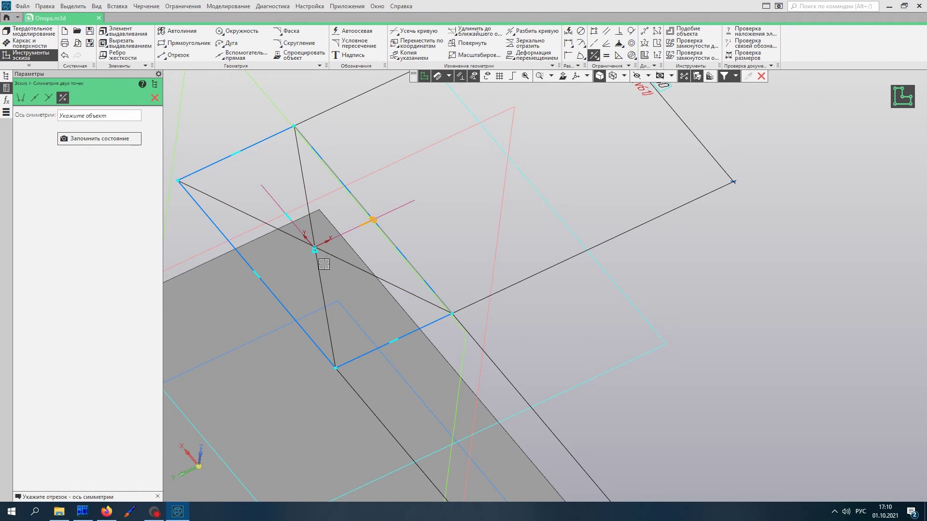
click(269, 192)
click(179, 180)
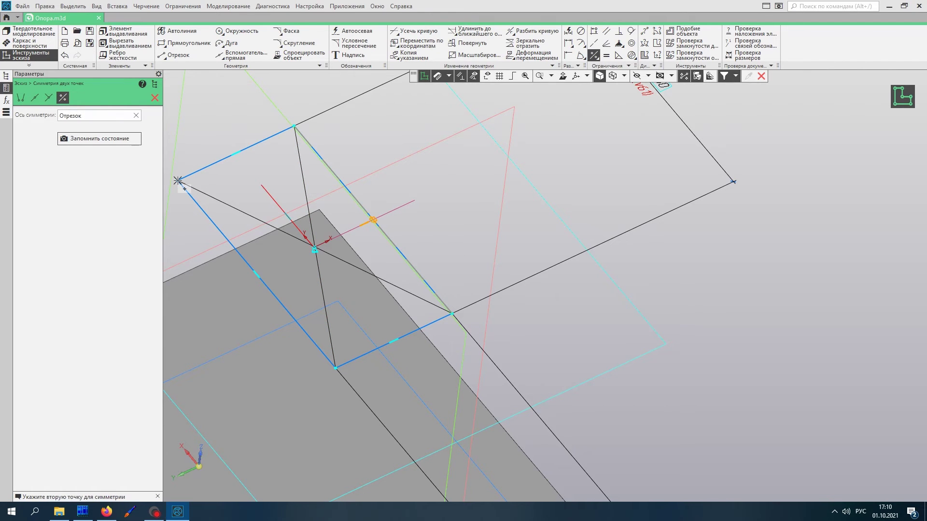
click(295, 125)
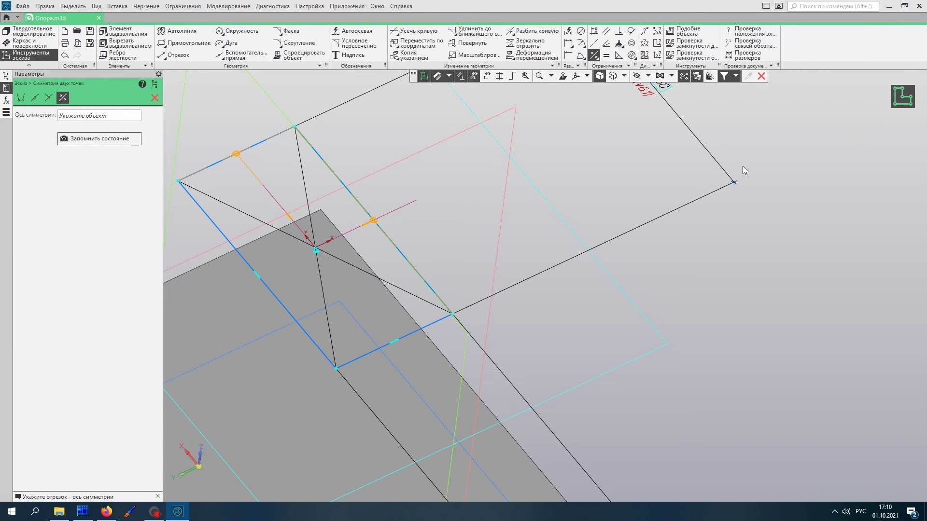
Finish the sketch and inspect how the tapered body meets the horizontal cylinder from several angles.
mouse_move(555, 208)
middle_down()
mouse_move(567, 240)
mouse_move(544, 234)
mouse_move(558, 230)
mouse_move(467, 247)
mouse_move(533, 207)
mouse_move(527, 201)
mouse_move(536, 230)
mouse_move(579, 233)
mouse_move(569, 219)
mouse_move(532, 235)
middle_up()
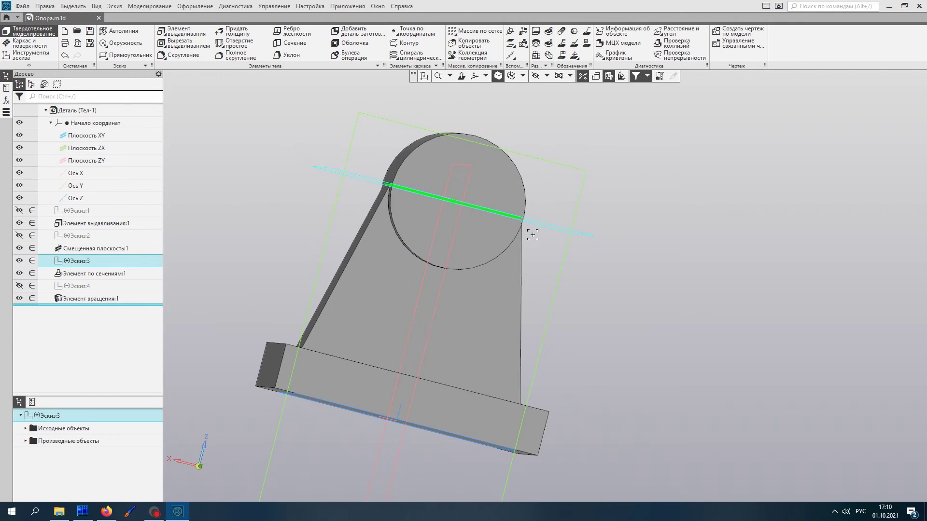
mouse_move(488, 254)
middle_down()
mouse_move(433, 251)
mouse_move(459, 215)
mouse_move(460, 265)
mouse_move(424, 285)
mouse_move(450, 241)
mouse_move(452, 269)
mouse_move(432, 180)
middle_up()
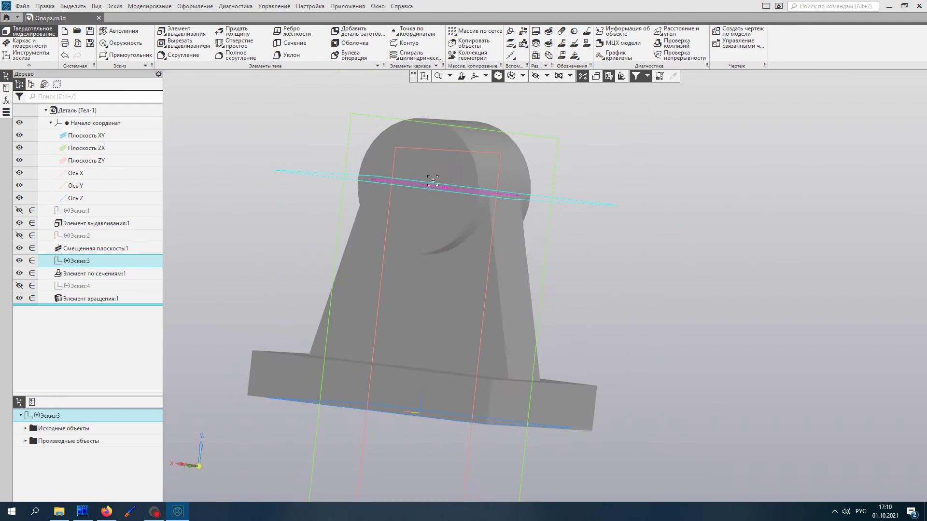
scroll(433, 180, down, 2)
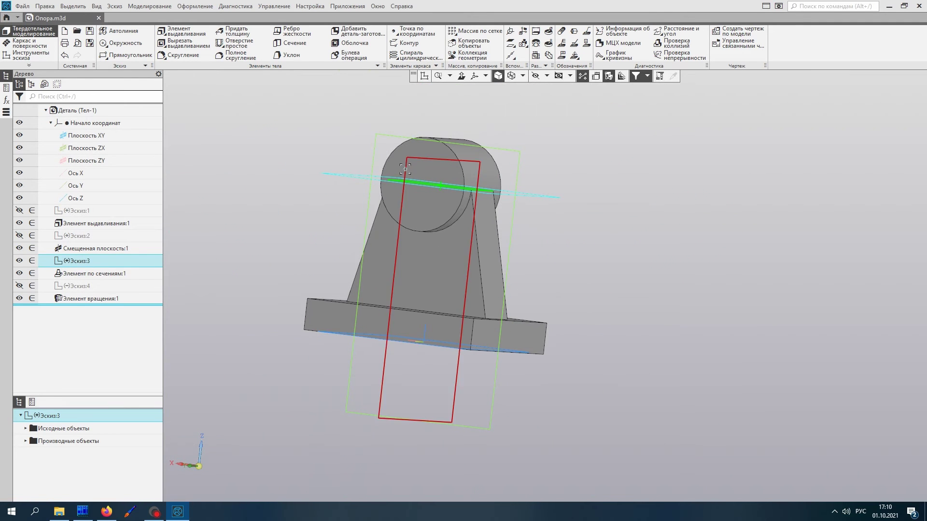
scroll(433, 176, up, 4)
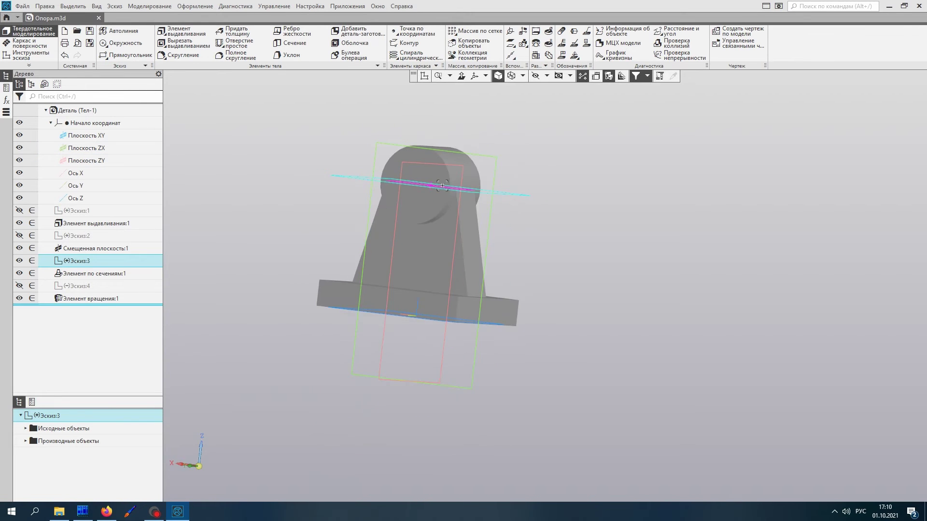
scroll(433, 176, down, 3)
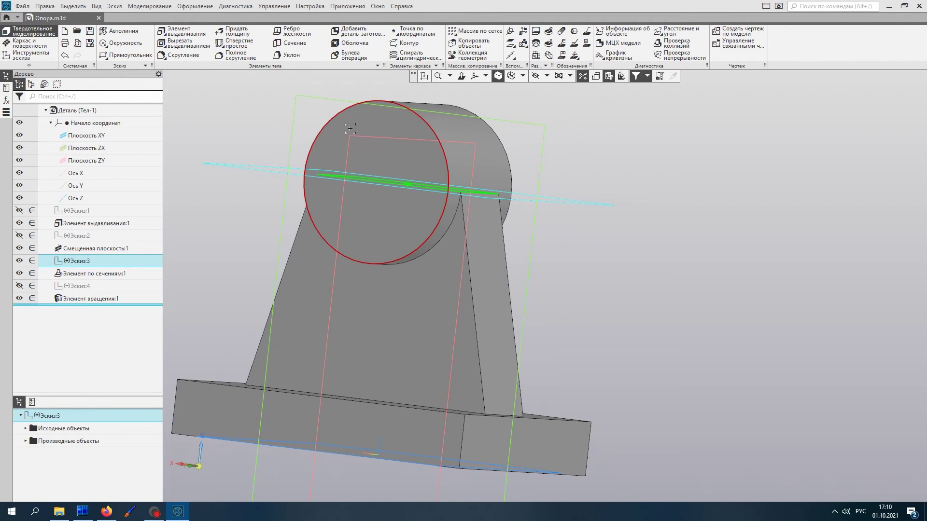
Start a sketch on the cylinder's flat end face and draw a vertical construction line through the sketch origin and the cylinder's centre.
click(359, 137)
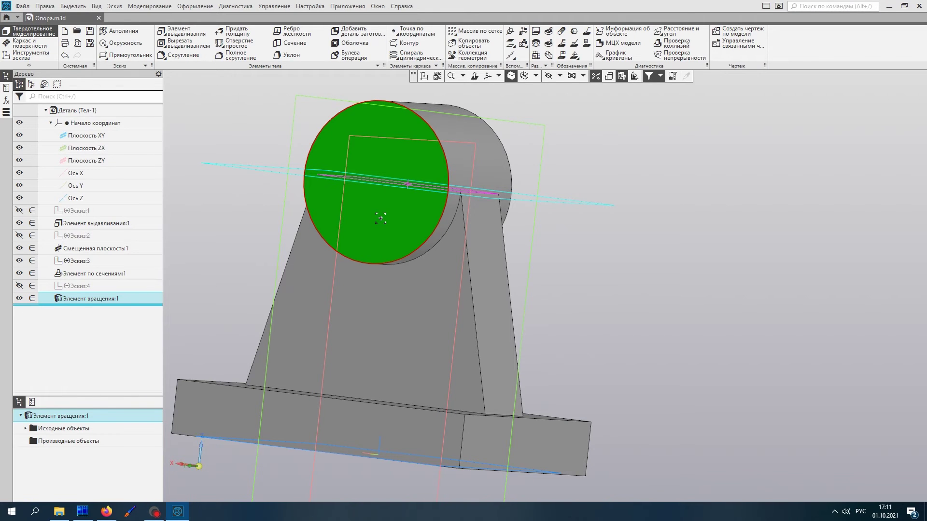
scroll(380, 219, down, 2)
scroll(380, 218, up, 3)
scroll(380, 218, down, 1)
click(423, 76)
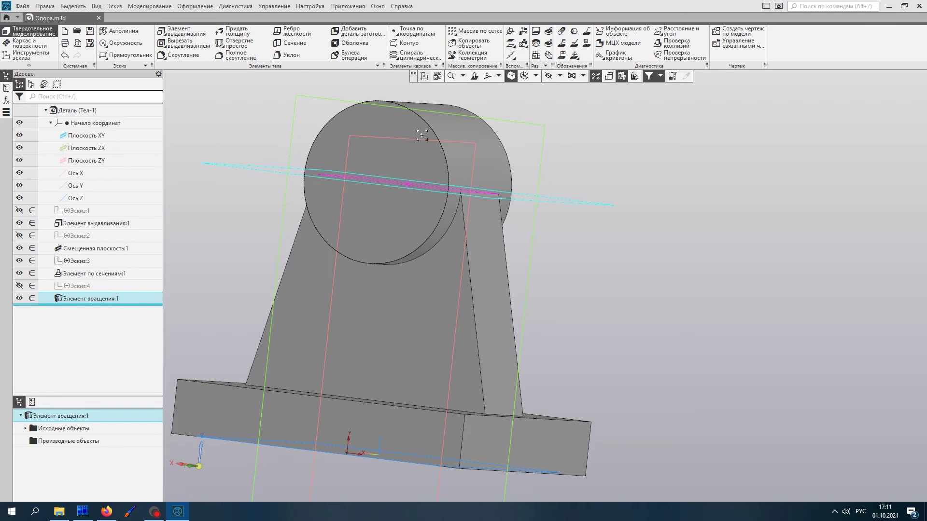
mouse_move(403, 173)
middle_down()
mouse_move(425, 157)
mouse_move(402, 179)
mouse_move(366, 135)
middle_up()
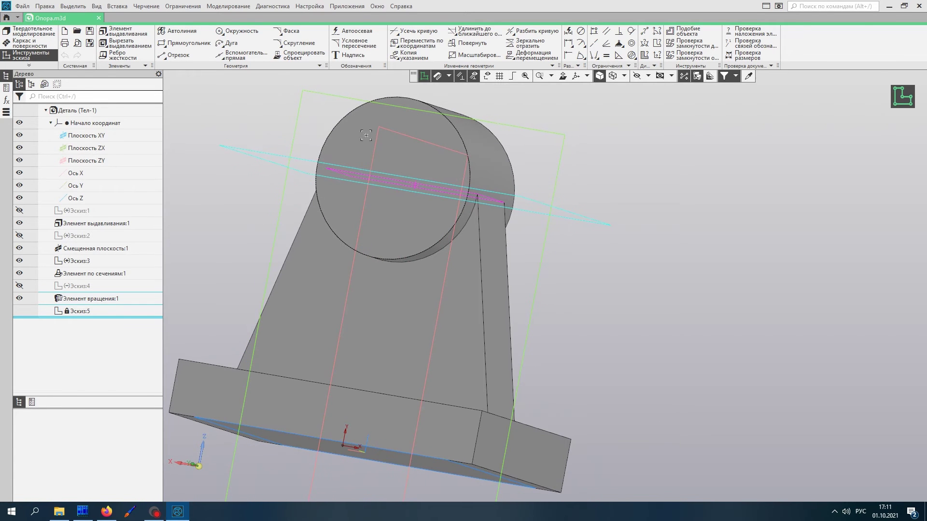
click(244, 54)
click(343, 444)
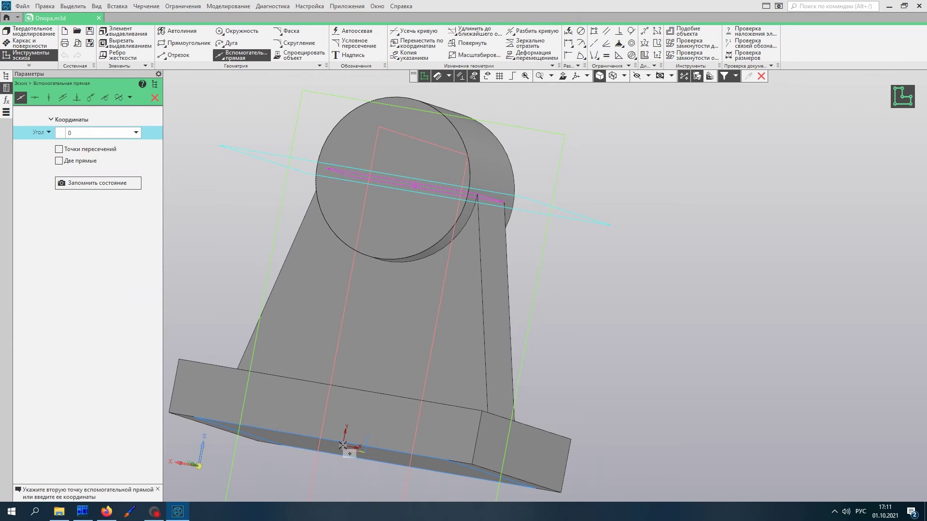
click(408, 155)
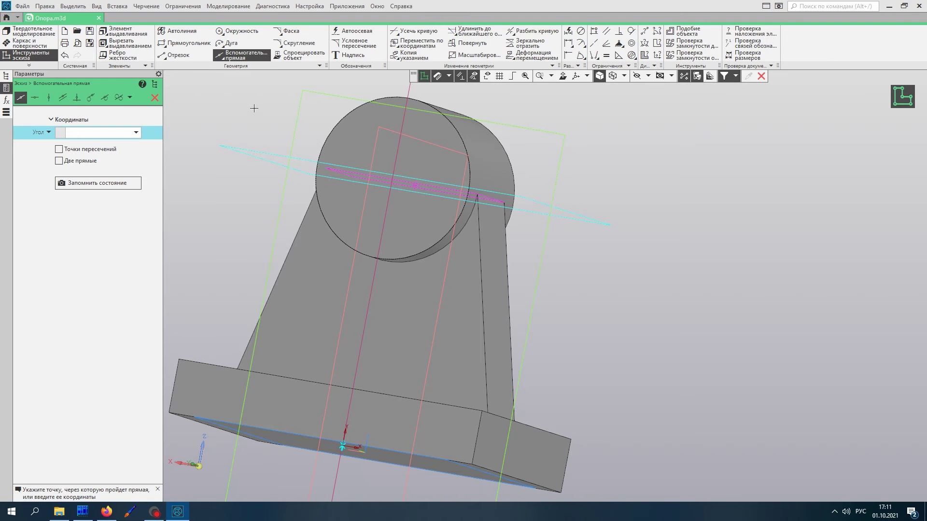
Draw a circle 16 mm in diameter on the end face, snapping its centre to the cylinder's centre.
click(236, 30)
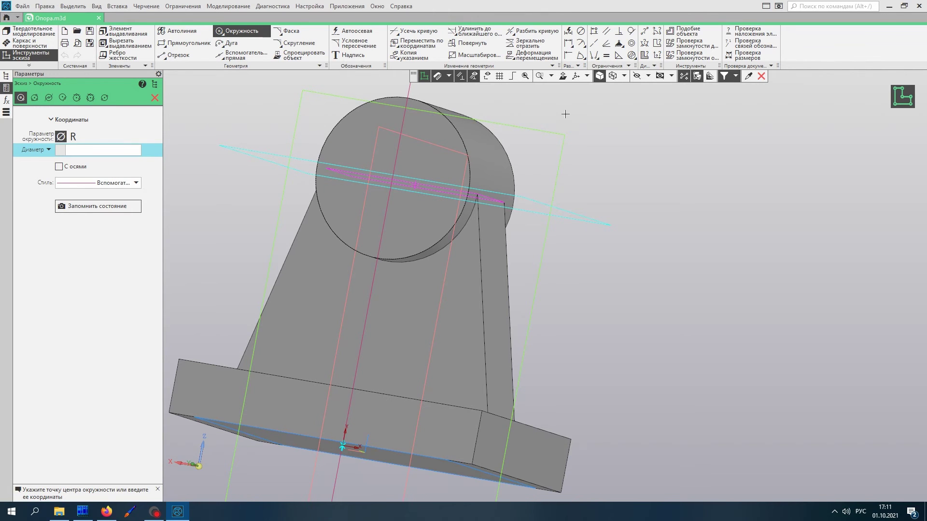
right_click(539, 124)
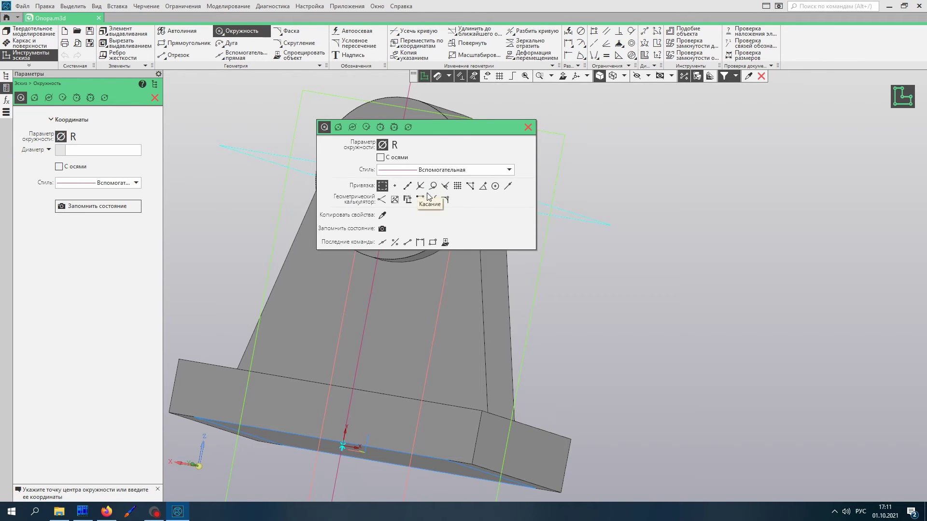
click(496, 186)
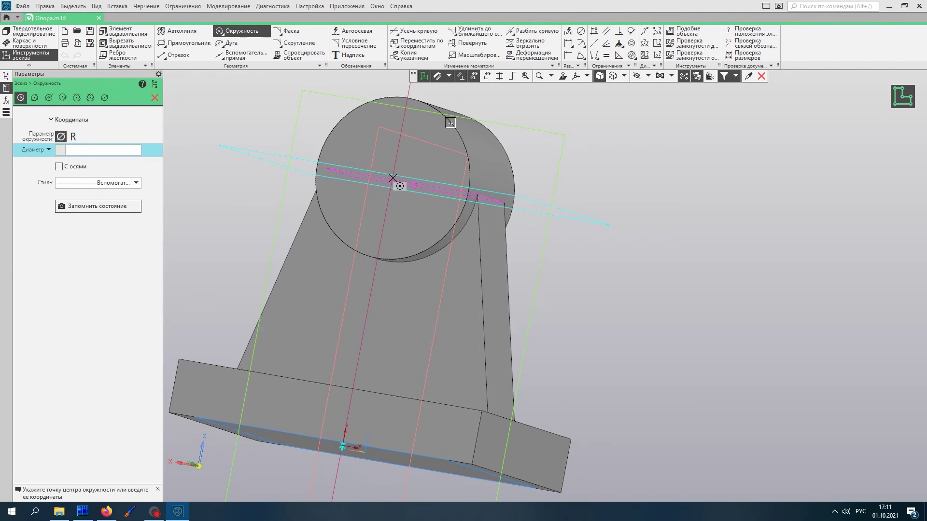
click(393, 178)
text(16)
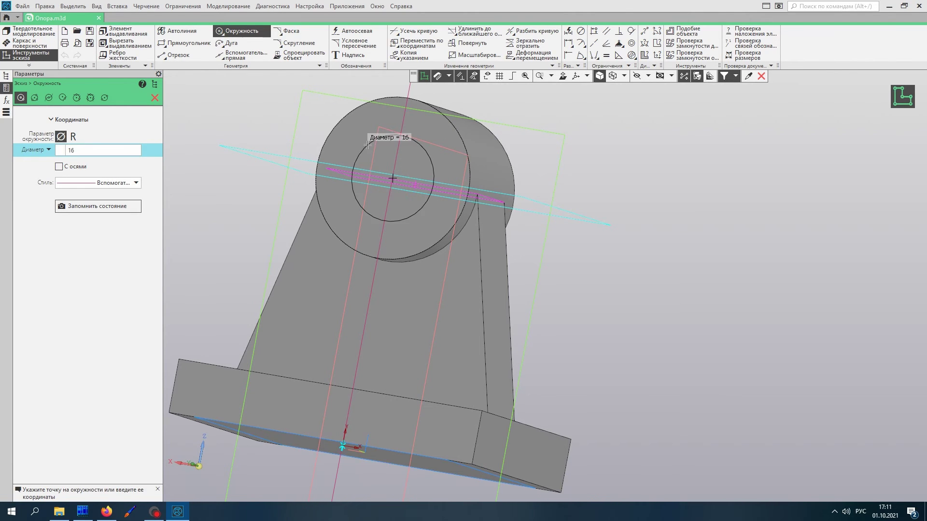
click(367, 144)
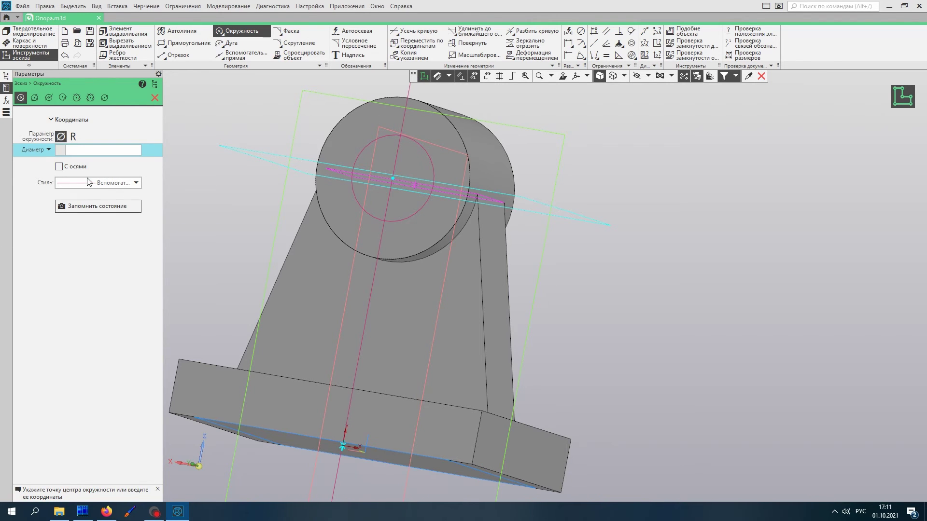
click(155, 98)
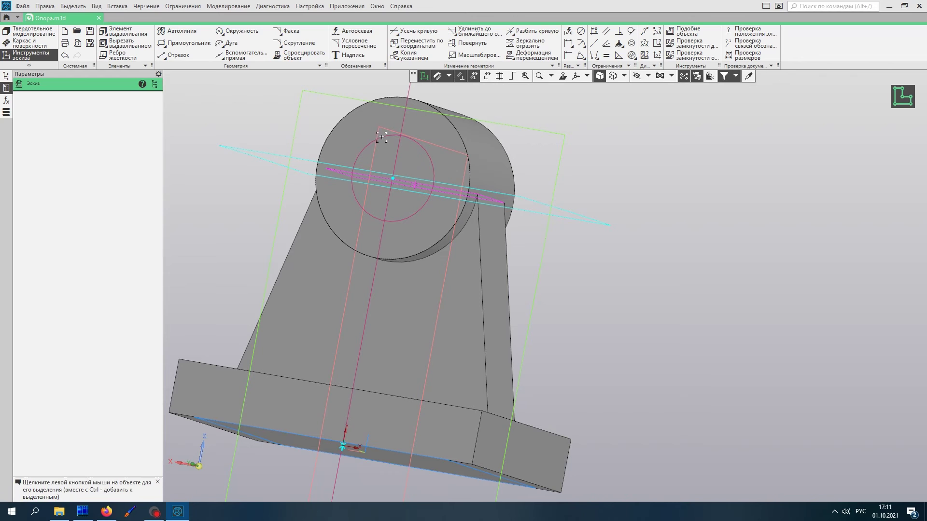
Change the circle's line style to Основная.
click(362, 151)
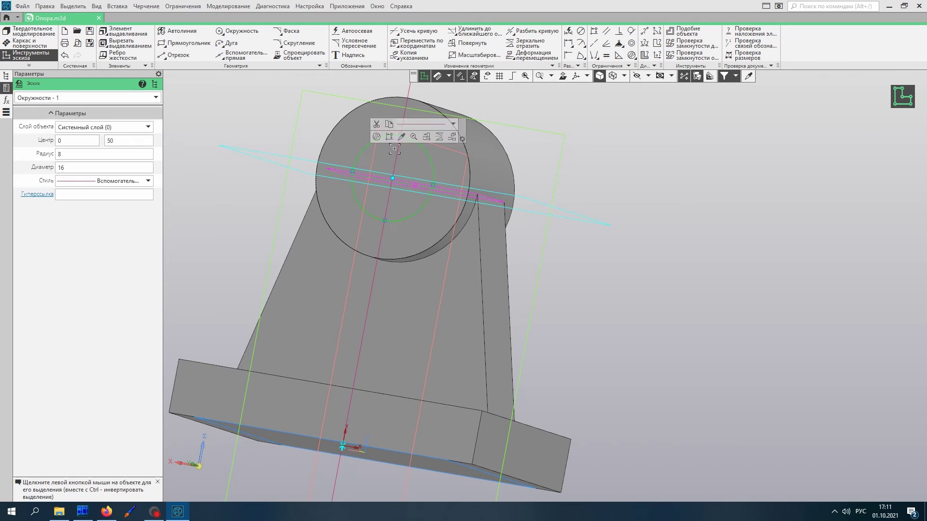
click(411, 124)
click(399, 138)
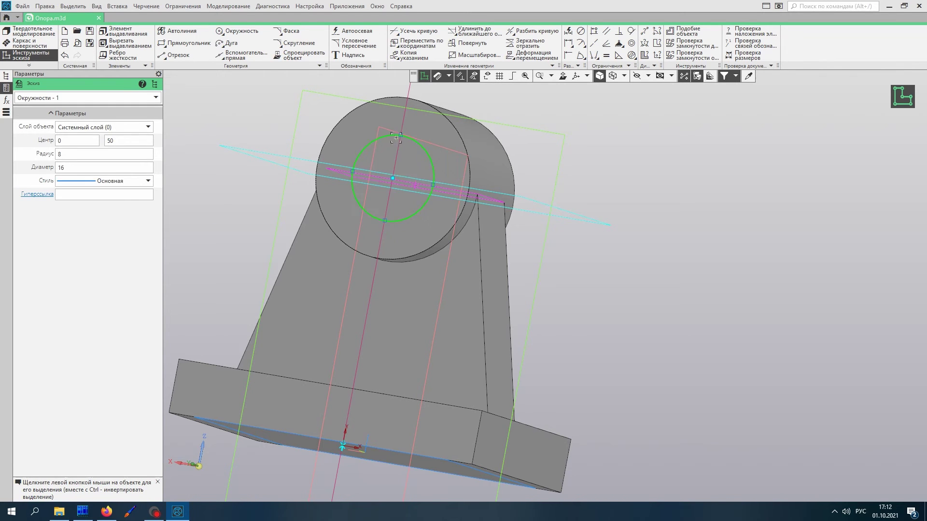
click(304, 169)
Dimension the circle's diameter as 20 mm and finish the sketch.
middle_drag(268, 185, 289, 184)
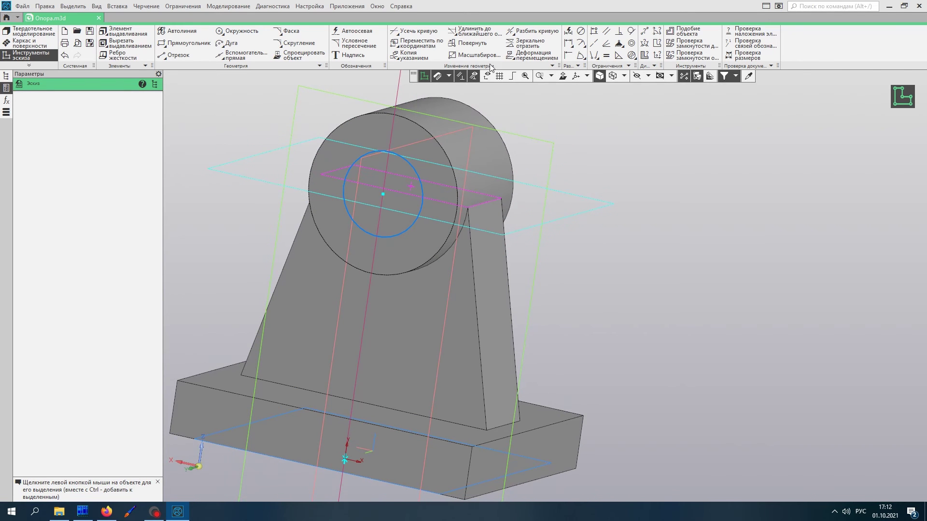
click(422, 180)
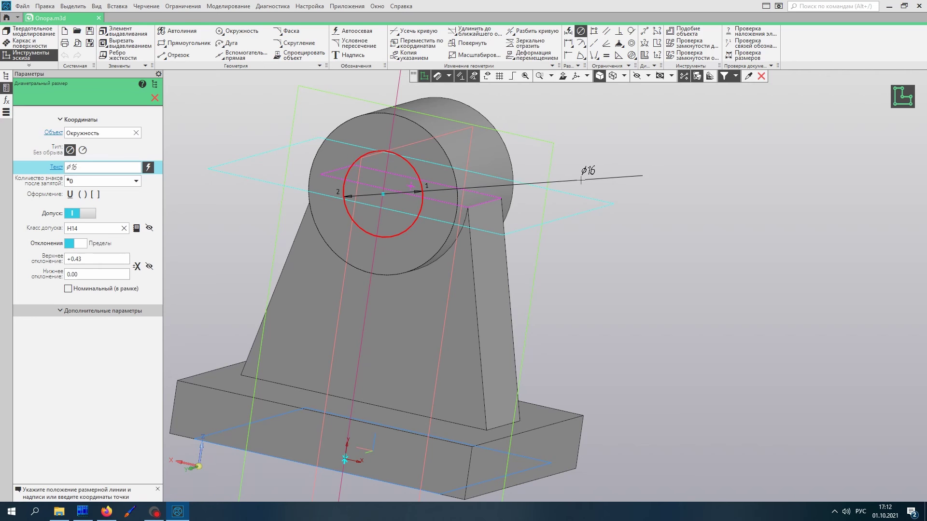
click(581, 180)
text(20)
key(Return)
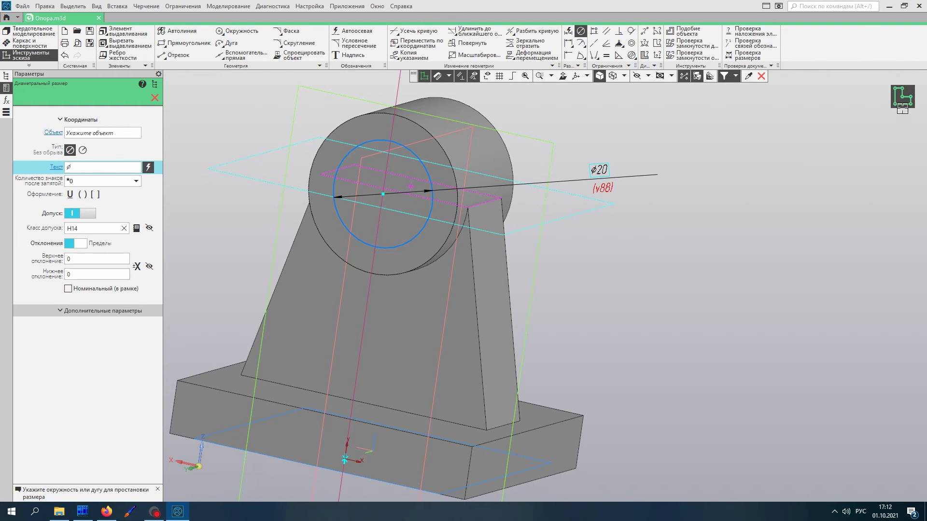
click(894, 93)
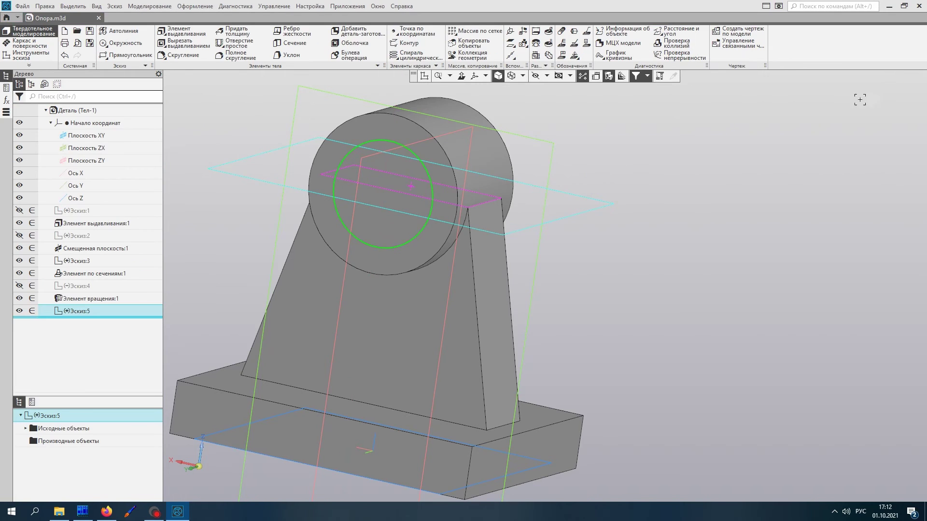
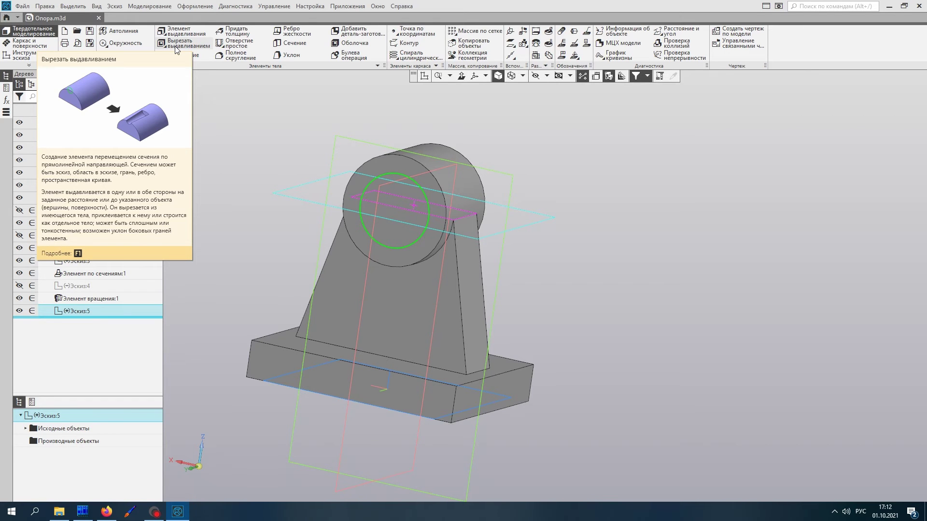
Cut the circle sketch through the whole cylinder with Вырезать выдавливанием using the Через все method, and save the part.
click(175, 47)
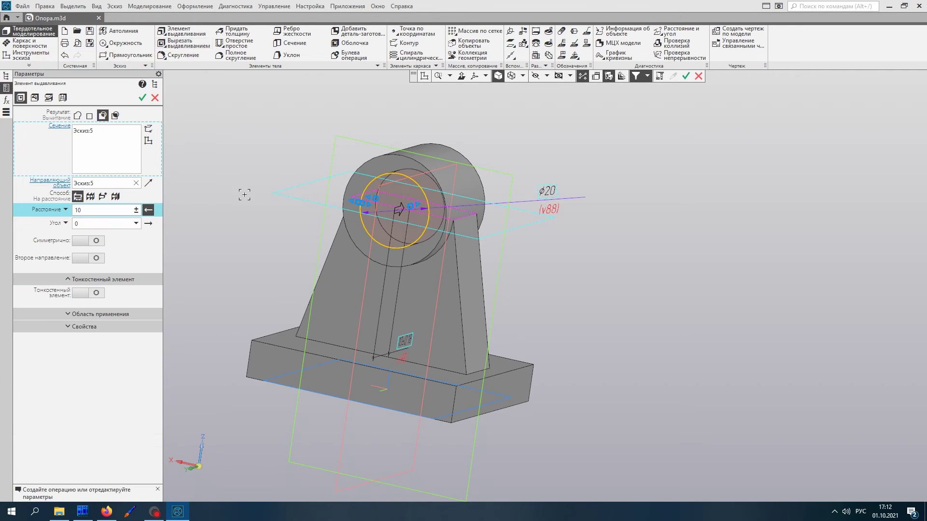
mouse_move(250, 225)
middle_down()
mouse_move(265, 234)
mouse_move(254, 238)
middle_up()
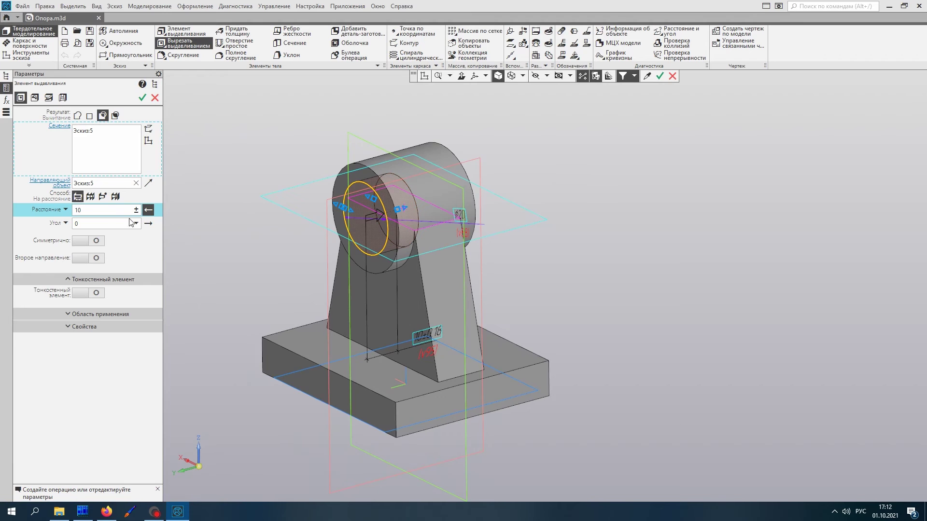
click(91, 197)
middle_drag(238, 206, 240, 215)
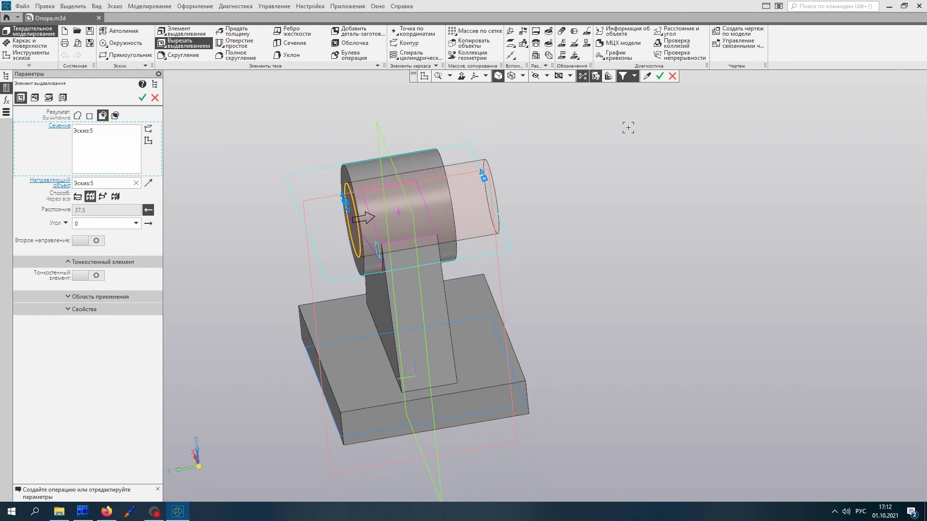
click(142, 100)
middle_drag(424, 227, 465, 260)
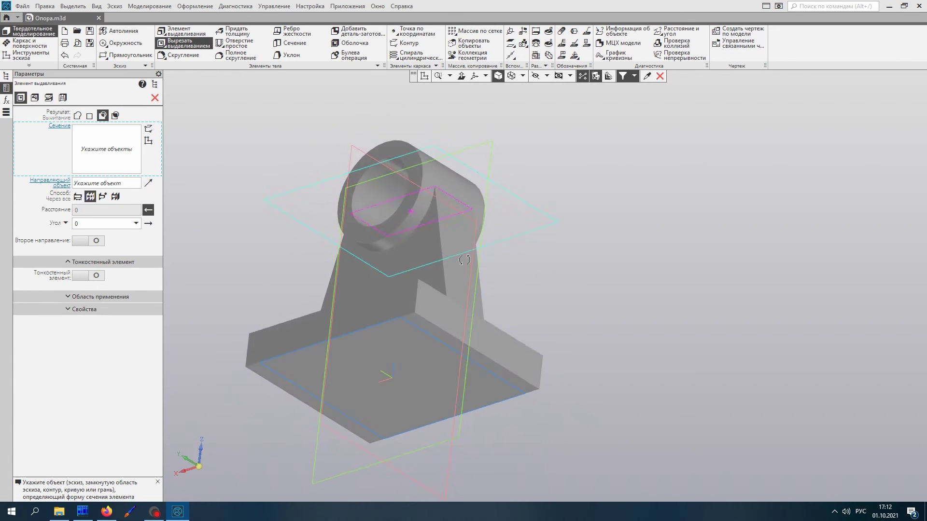
key(ctrl+shift+0)
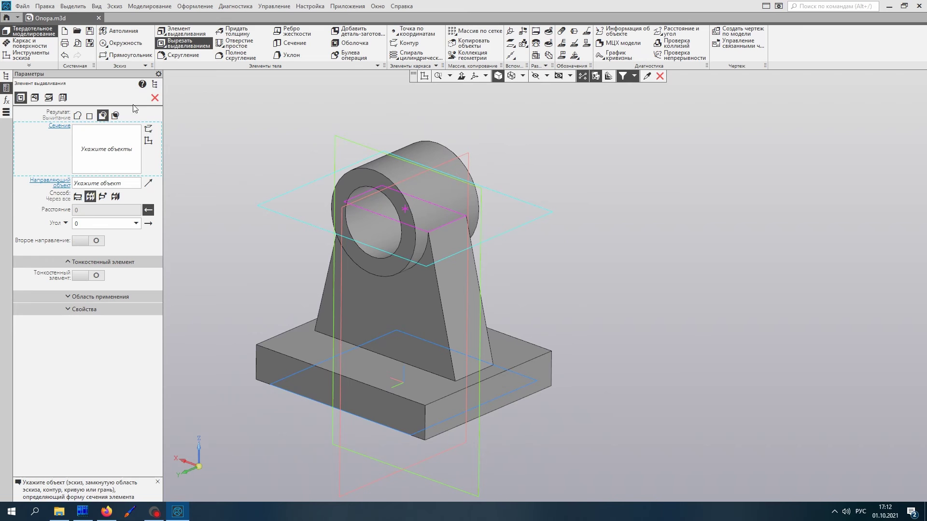
click(154, 97)
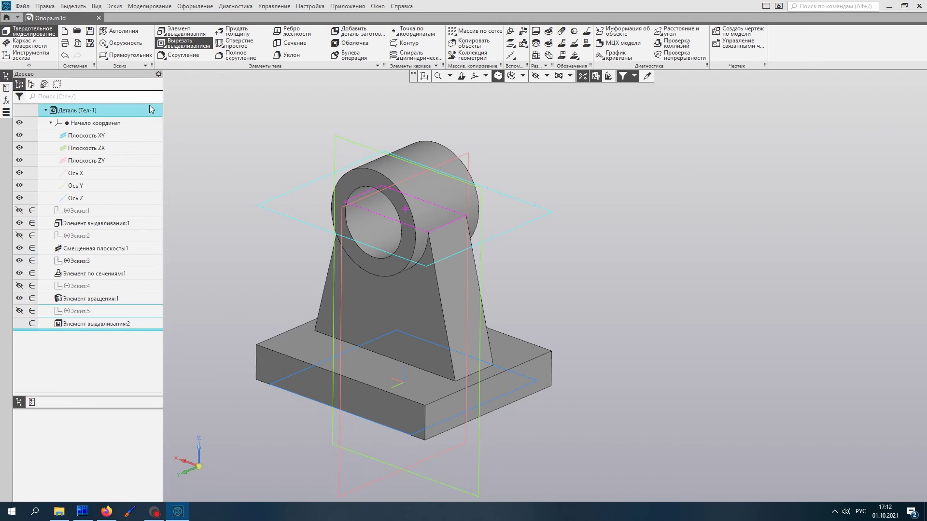
click(89, 32)
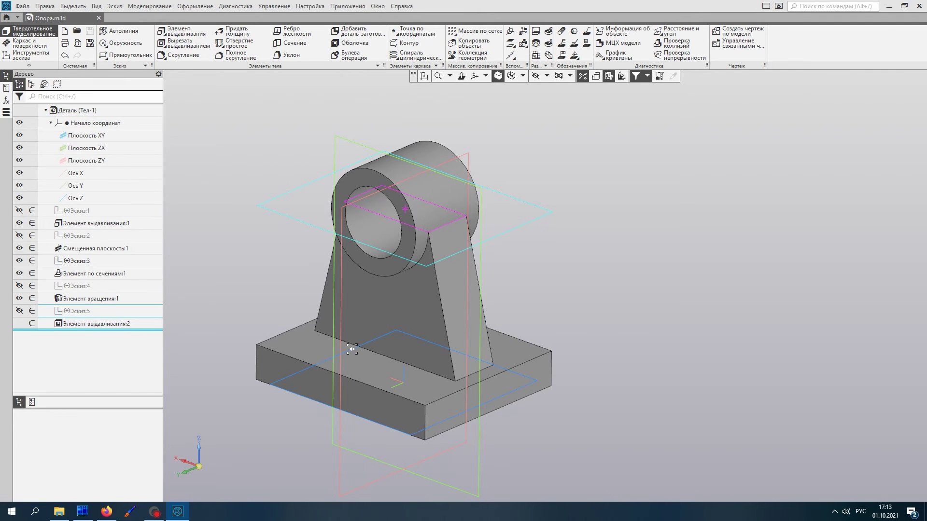
middle_drag(496, 362, 479, 373)
scroll(435, 381, down, 3)
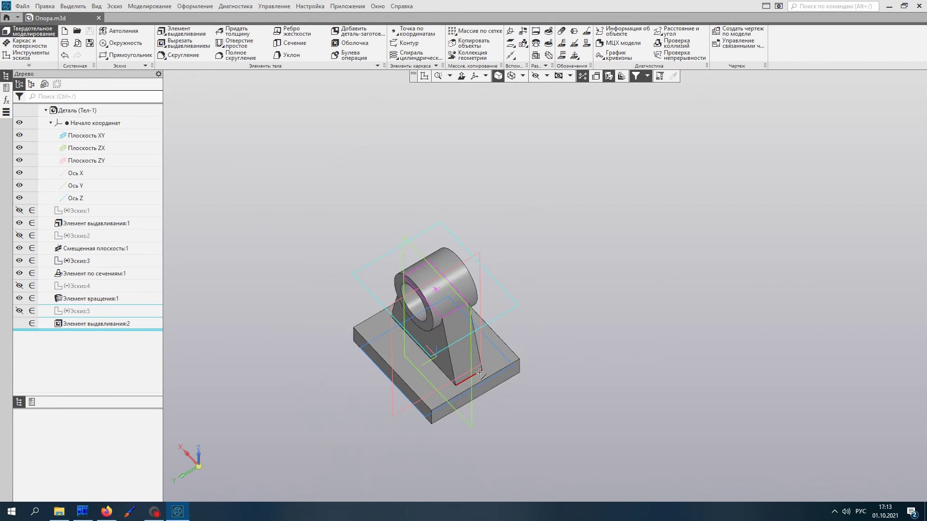
scroll(397, 396, up, 1)
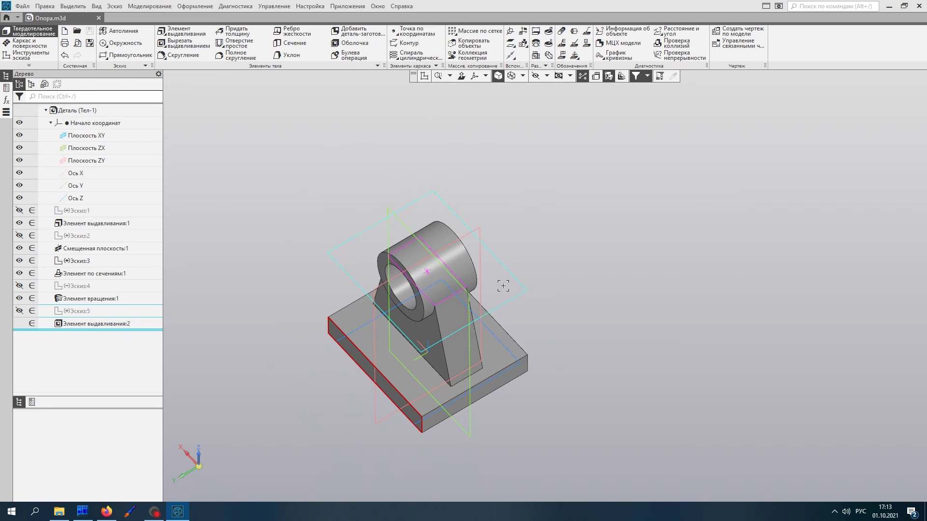
right_click(525, 341)
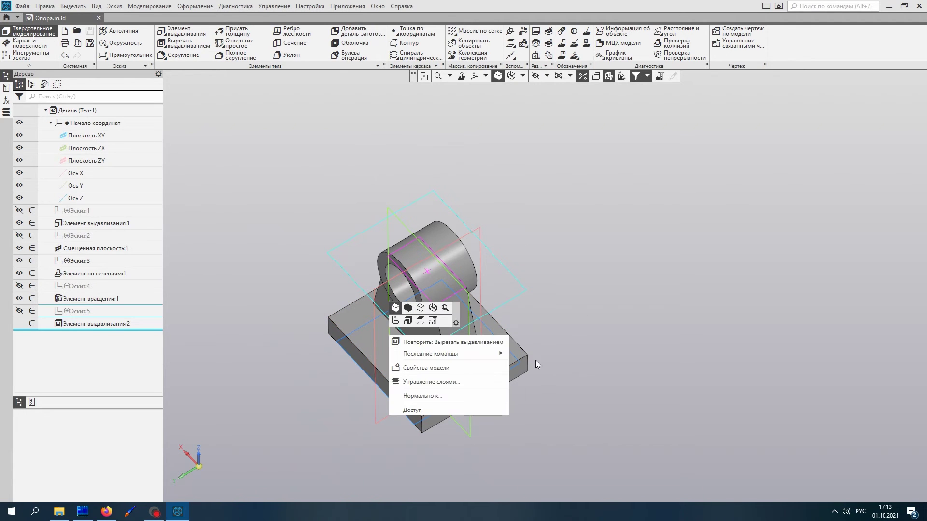
click(534, 306)
middle_drag(410, 386, 351, 317)
key(ctrl+shift+0)
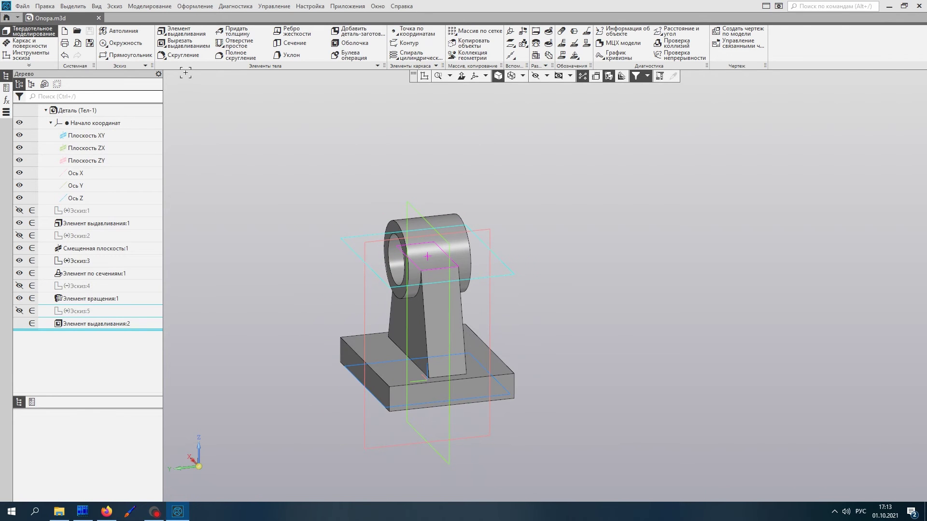
Chamfer the four vertical corner edges of the base plate with a length of 5 mm at 45°.
drag(184, 56, 188, 80)
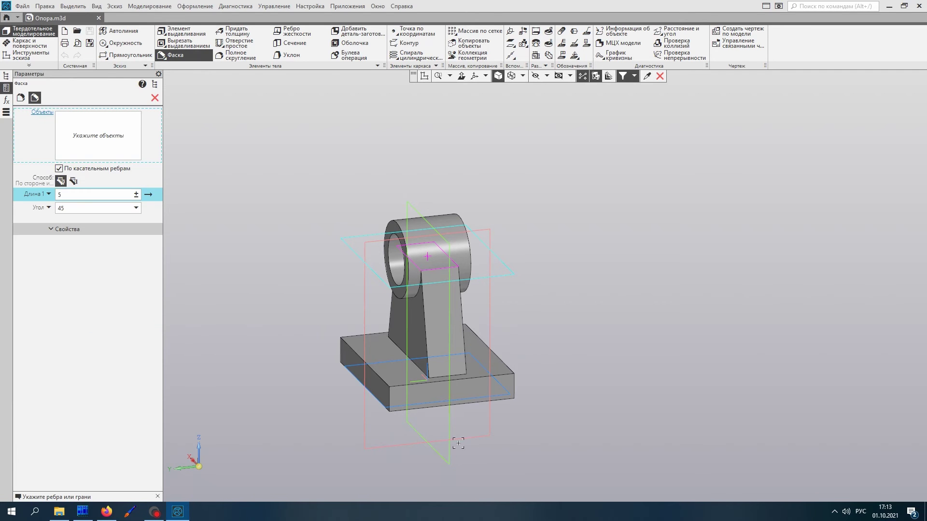
click(390, 395)
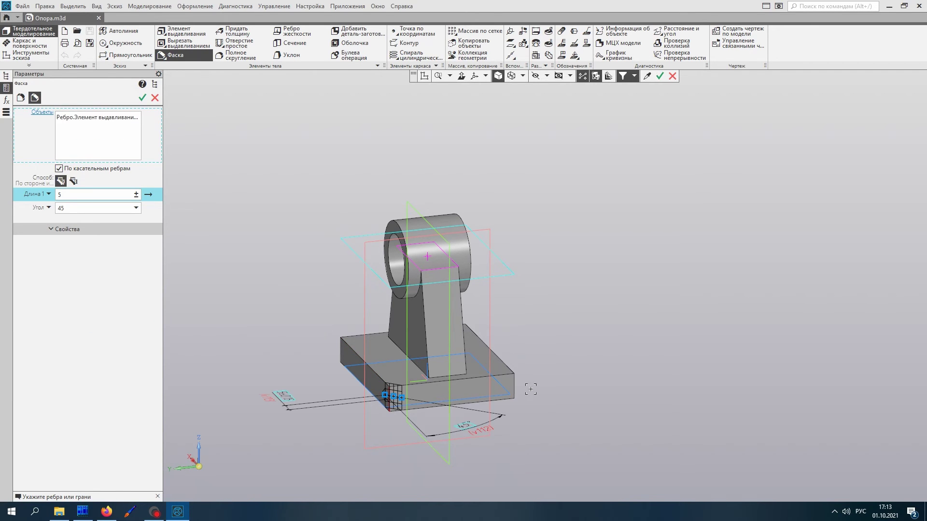
click(516, 381)
middle_drag(515, 383, 537, 287)
click(544, 300)
click(513, 211)
middle_drag(698, 216, 762, 255)
key(ctrl+0)
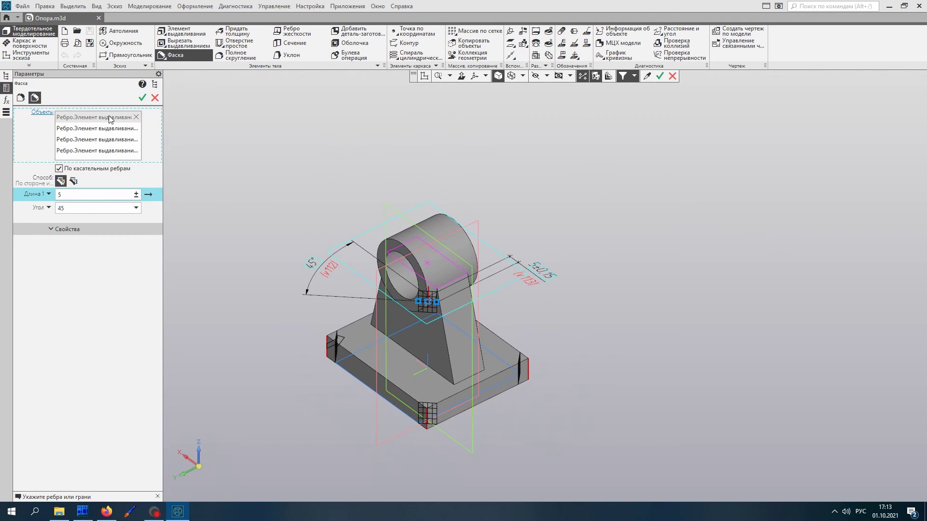
click(142, 99)
Inspect the chamfered base plate and save the part.
scroll(410, 367, down, 3)
middle_drag(410, 366, 407, 332)
scroll(413, 354, up, 6)
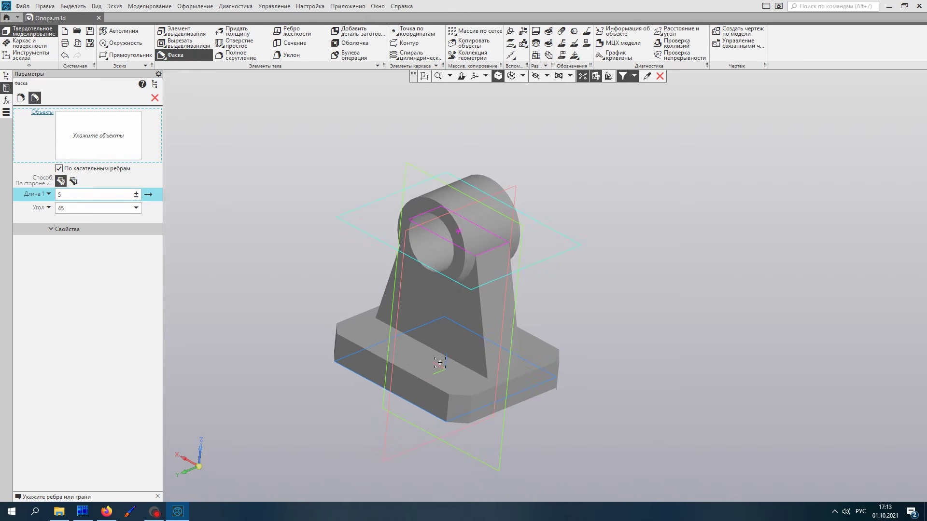
scroll(459, 284, down, 5)
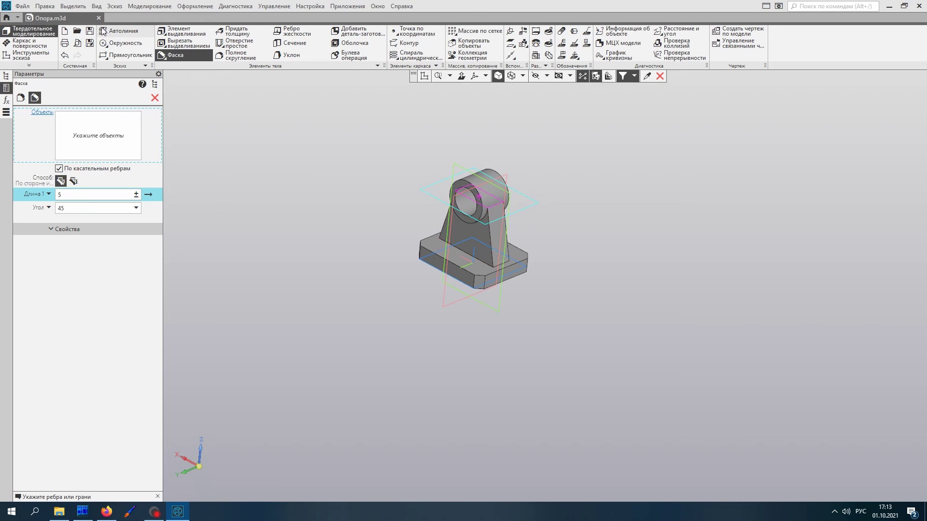
click(90, 32)
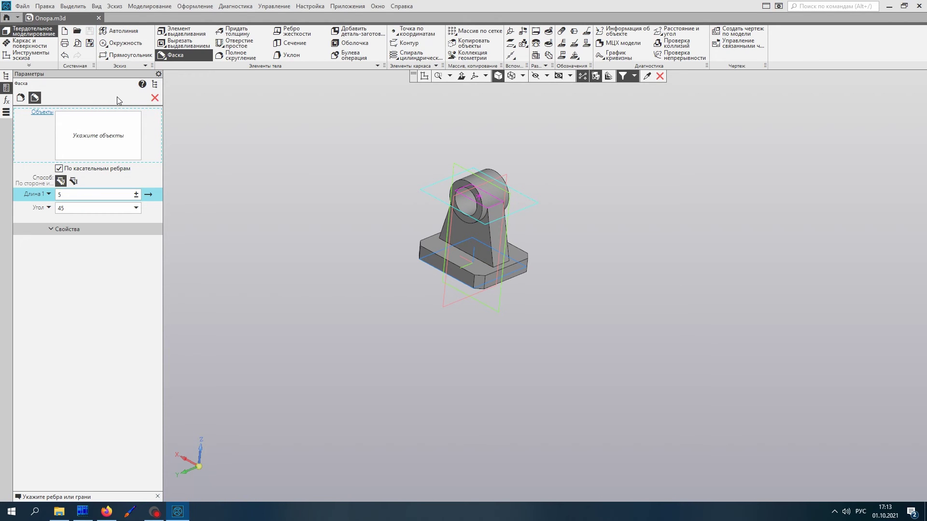
Inspect the bore and outer circular edges on the cylinder's end face with Информация об объекте.
scroll(327, 368, down, 1)
scroll(327, 368, up, 5)
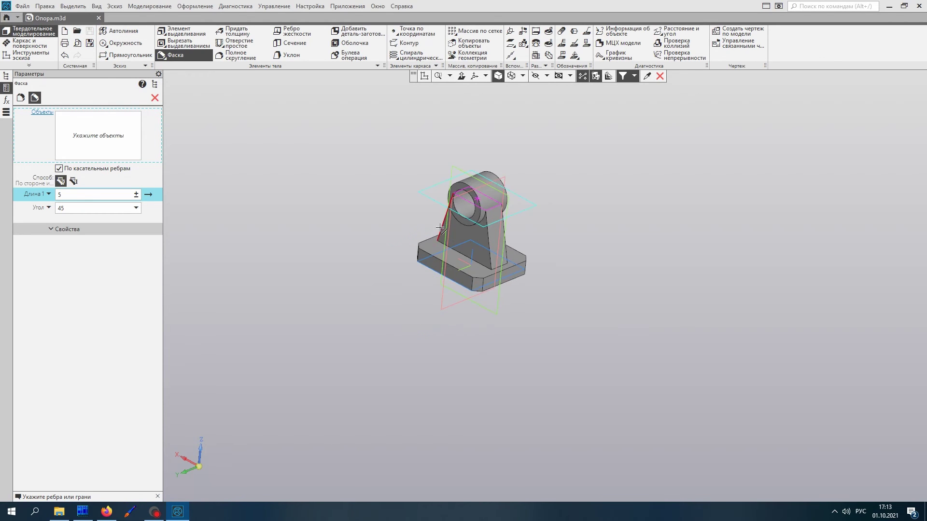
scroll(506, 164, up, 3)
scroll(521, 166, down, 3)
middle_drag(530, 167, 390, 232)
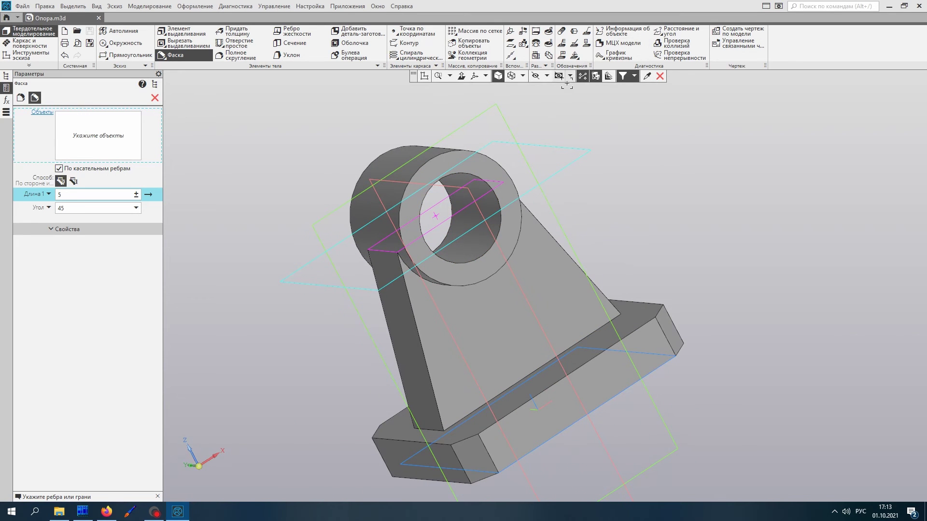
click(617, 35)
mouse_move(467, 172)
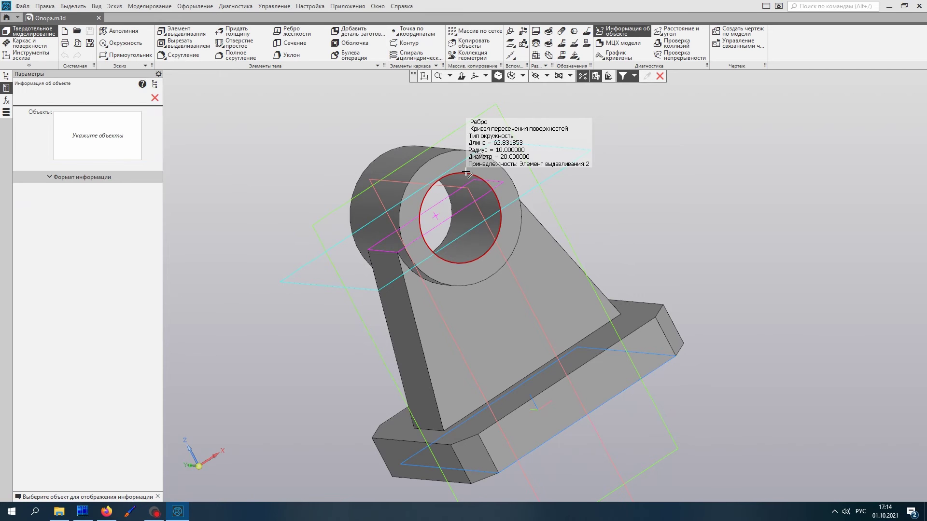
mouse_move(457, 151)
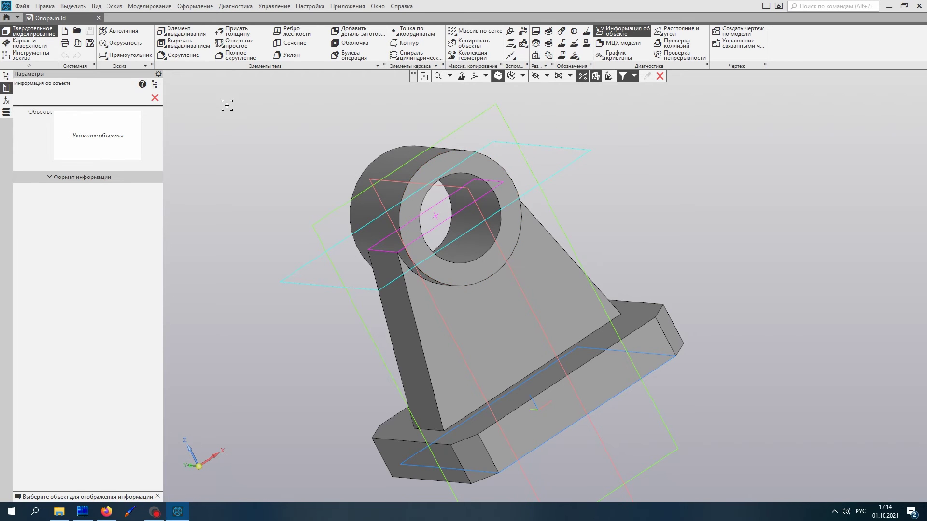
click(154, 98)
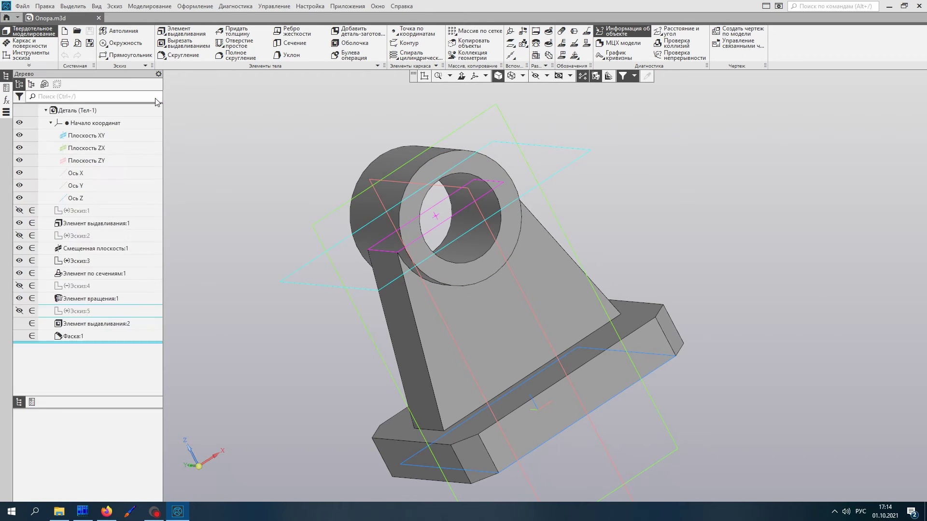
Create a new Деталь document and save it as Вал in the Компас_1 folder.
click(64, 31)
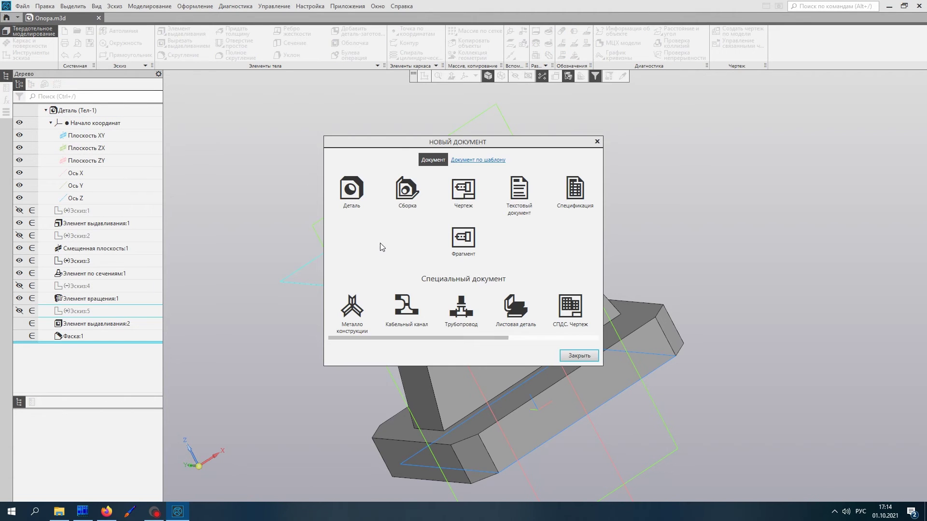
click(352, 189)
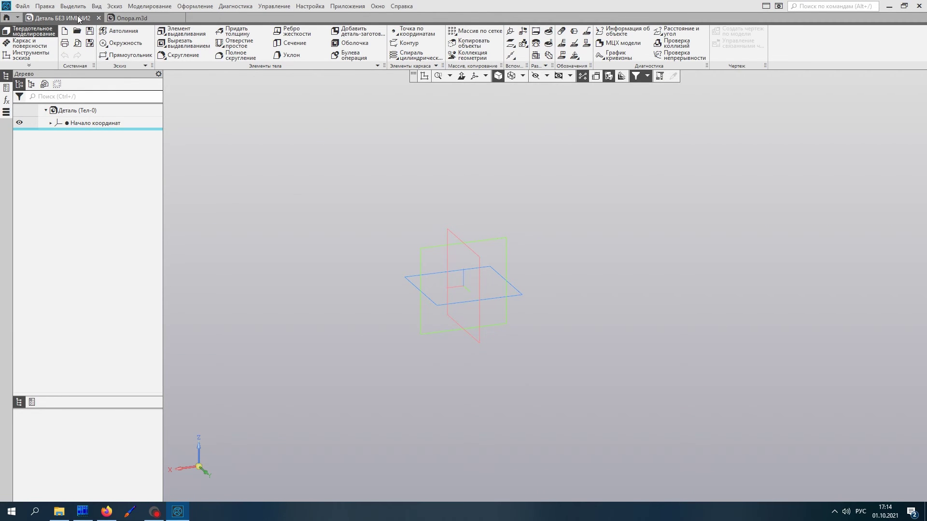
click(91, 43)
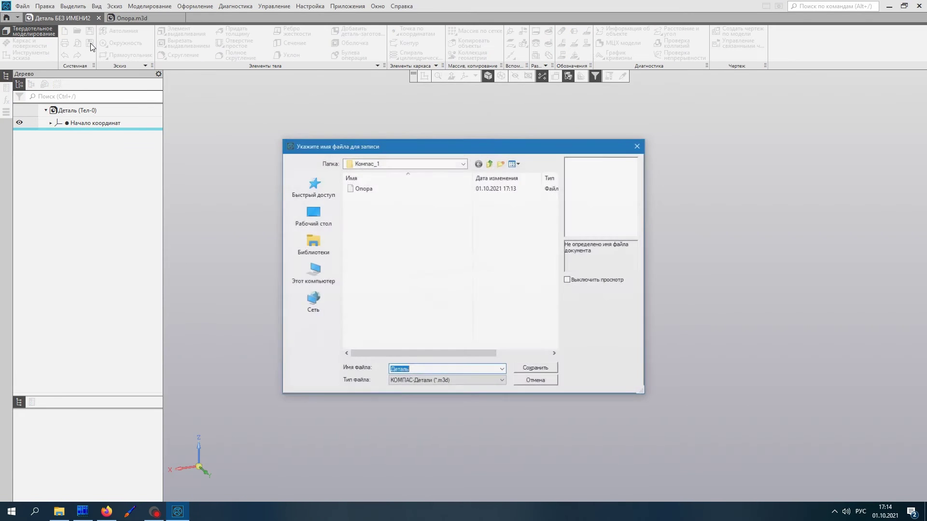
text(Df)
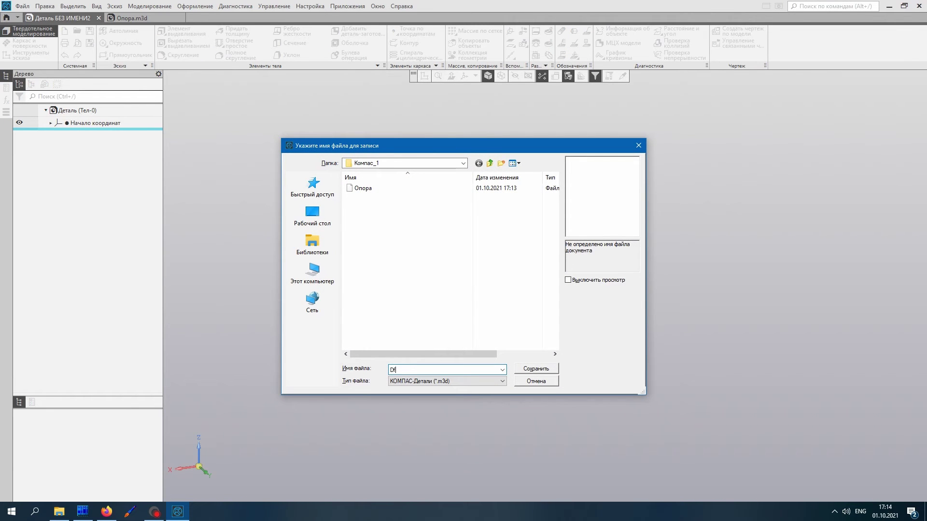
text(Вал)
key(Return)
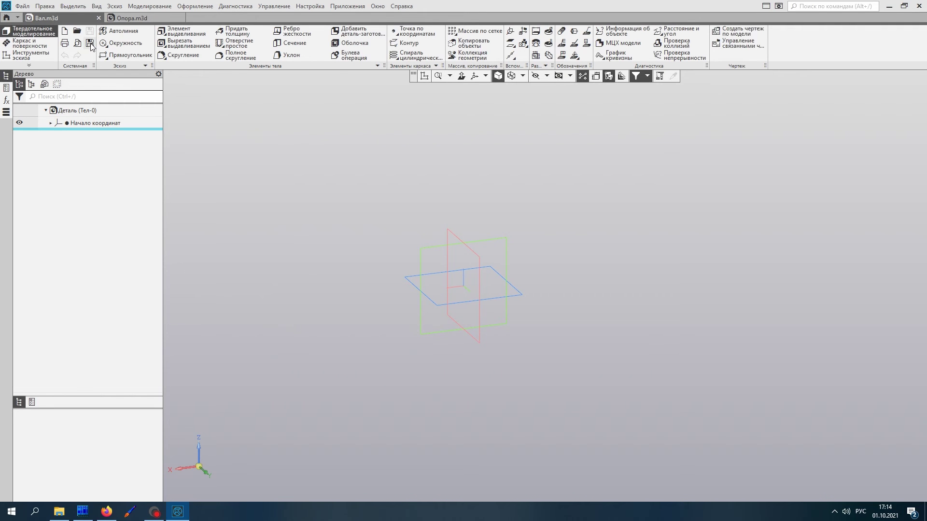
Start a sketch on Плоскость ZX.
middle_drag(496, 338, 516, 325)
scroll(414, 264, up, 3)
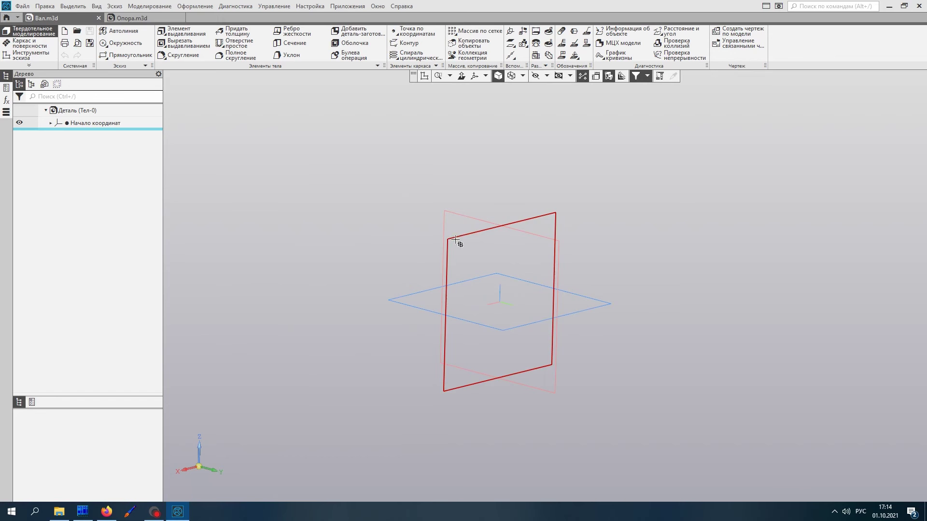
click(455, 240)
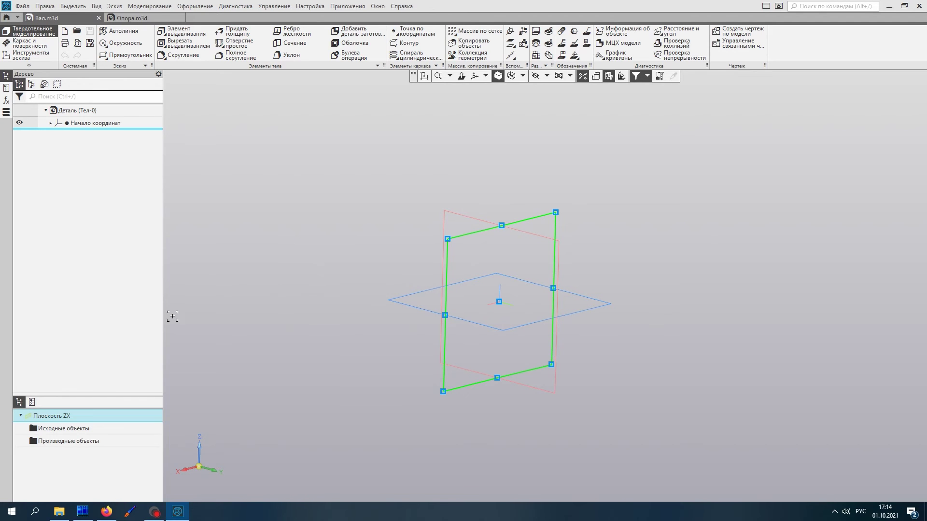
click(168, 33)
click(242, 31)
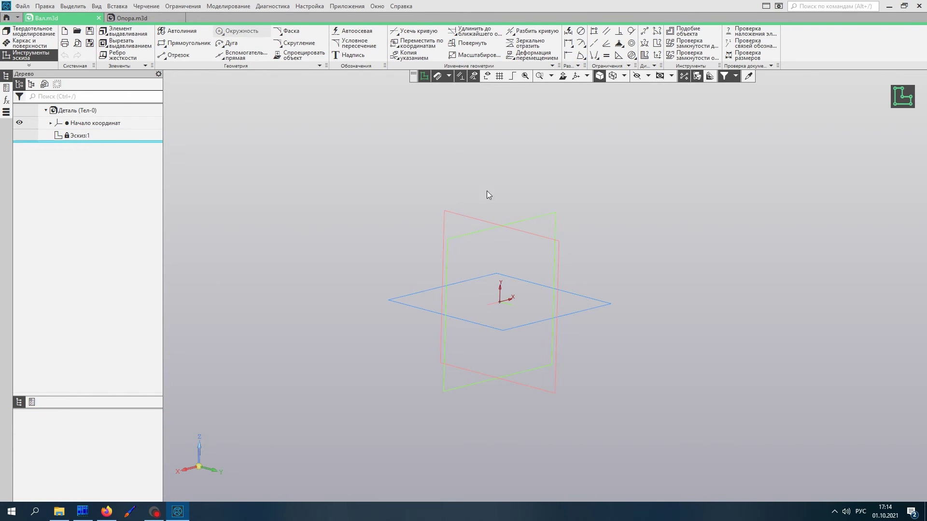
click(500, 302)
click(503, 241)
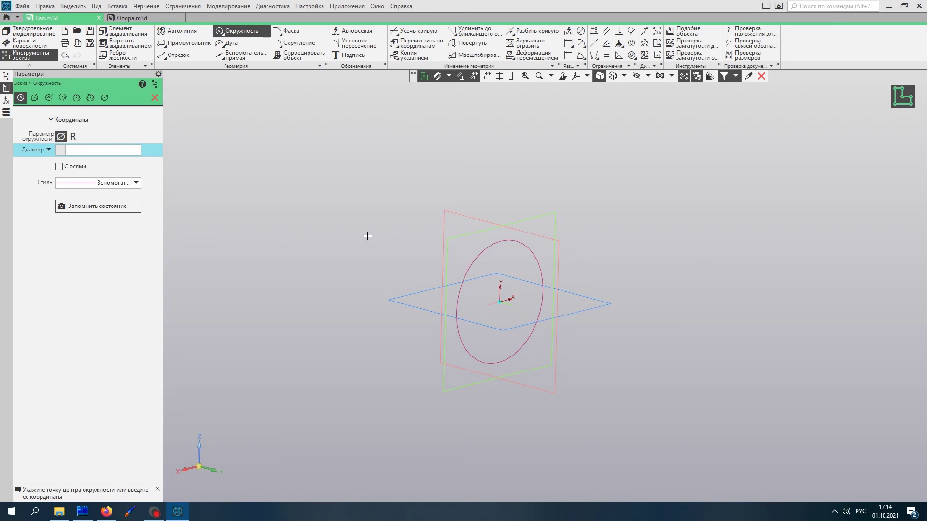
key(Escape)
click(485, 247)
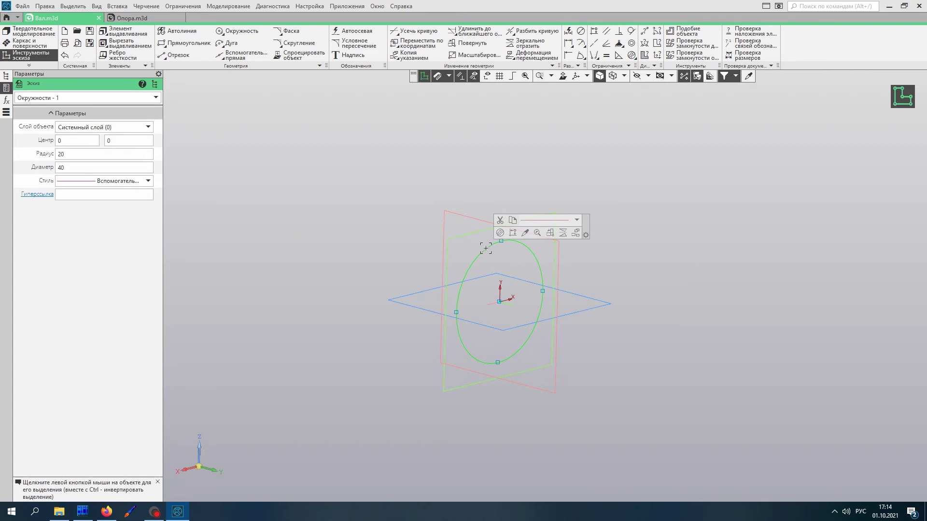
key(Delete)
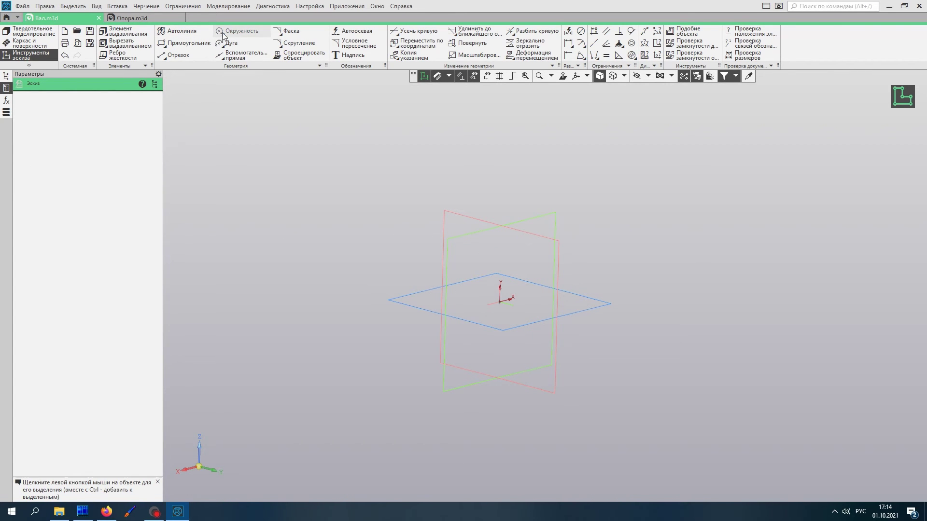
Draw a circle about 42 mm in diameter centred on the sketch origin, using the Основная line style.
click(242, 31)
click(116, 186)
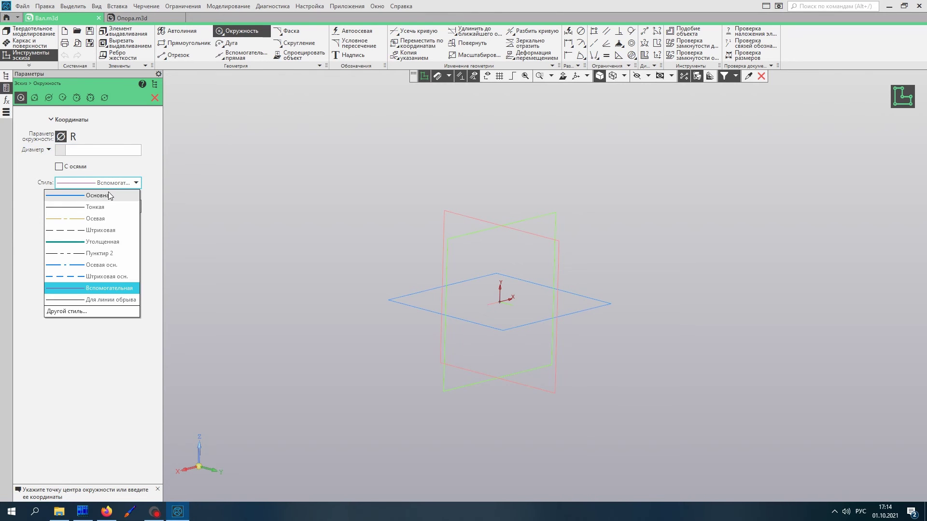
click(112, 196)
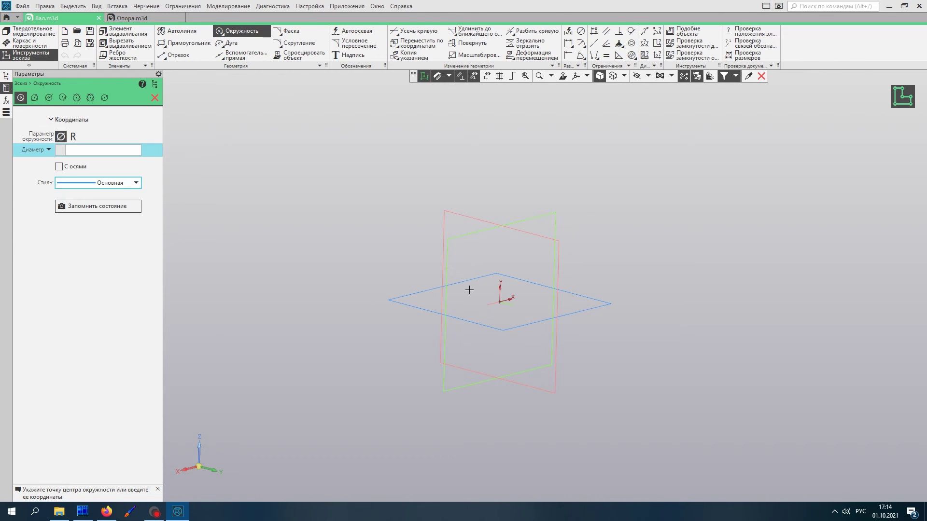
click(500, 303)
click(489, 242)
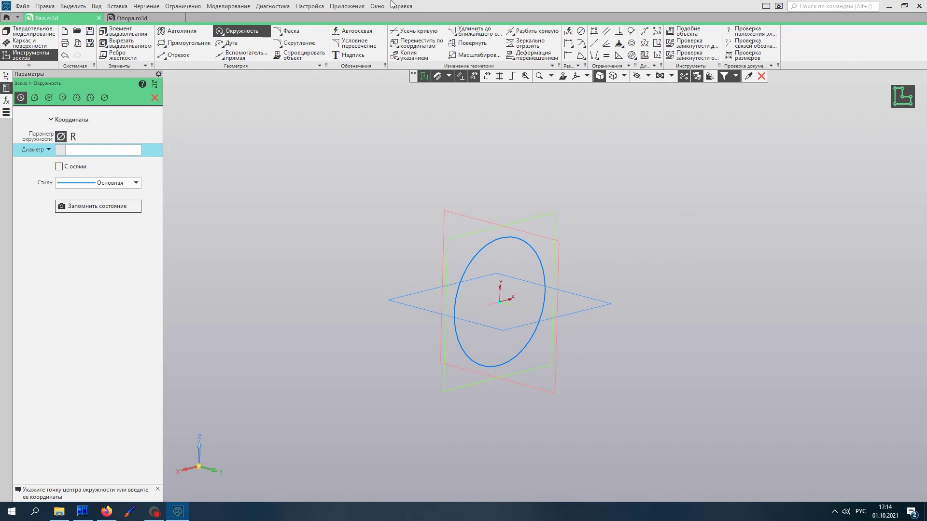
Dimension the circle's diameter as 50 mm and finish the sketch.
click(571, 45)
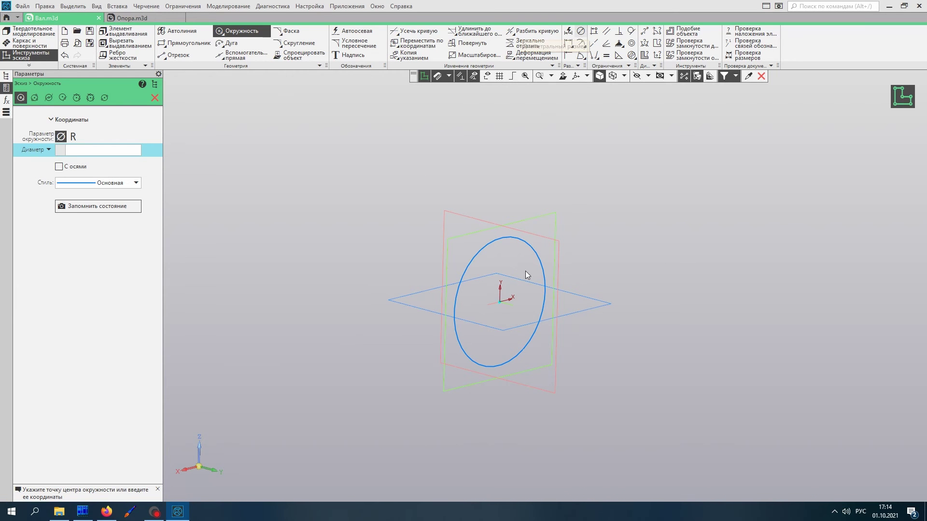
click(536, 254)
click(598, 172)
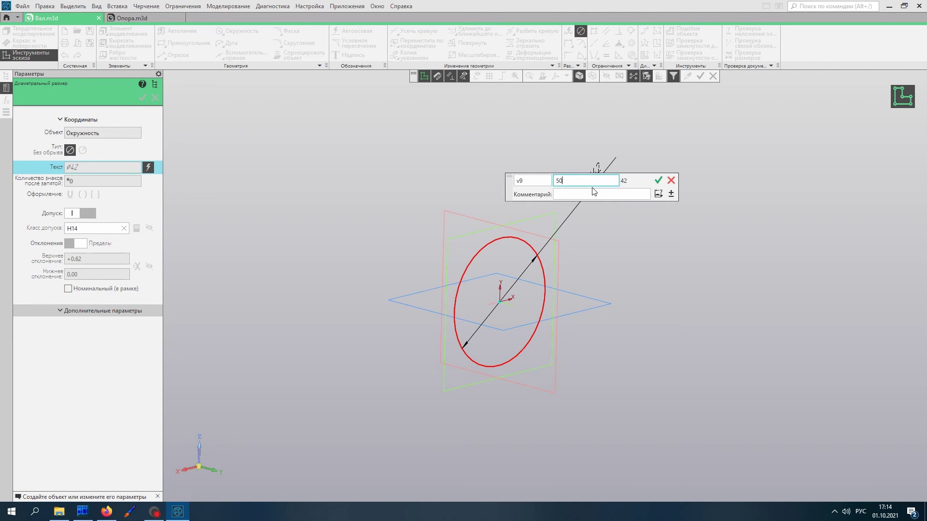
text(50)
key(Return)
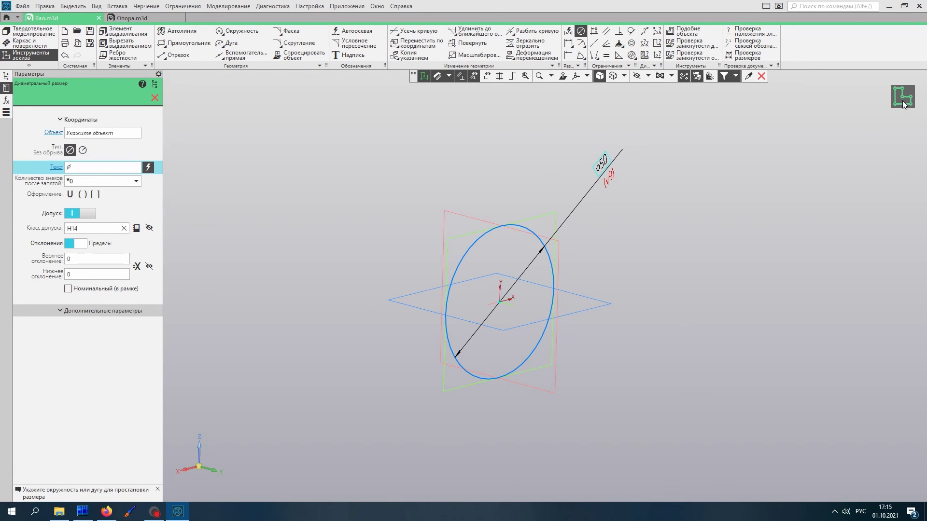
click(902, 101)
Extrude the circle sketch 50 mm into a cylinder with Элемент выдавливания and leave the command.
scroll(420, 384, down, 1)
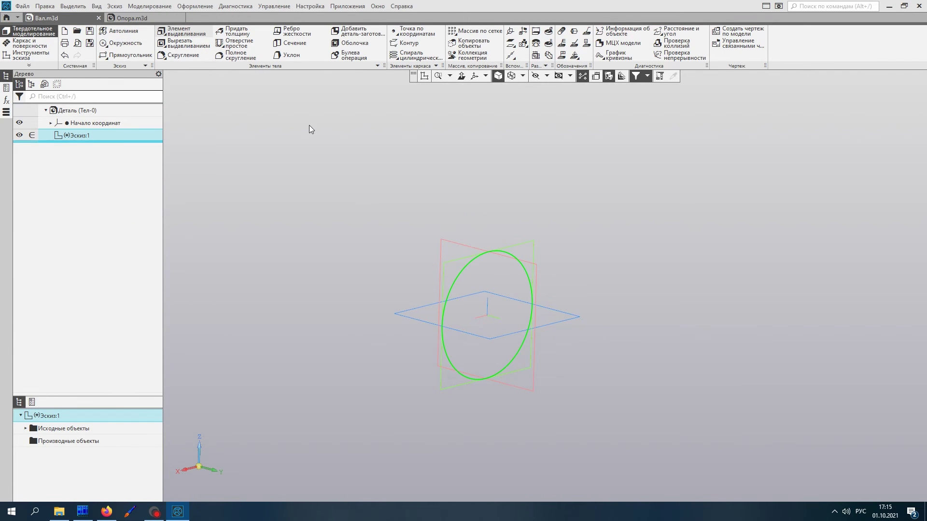
key(e)
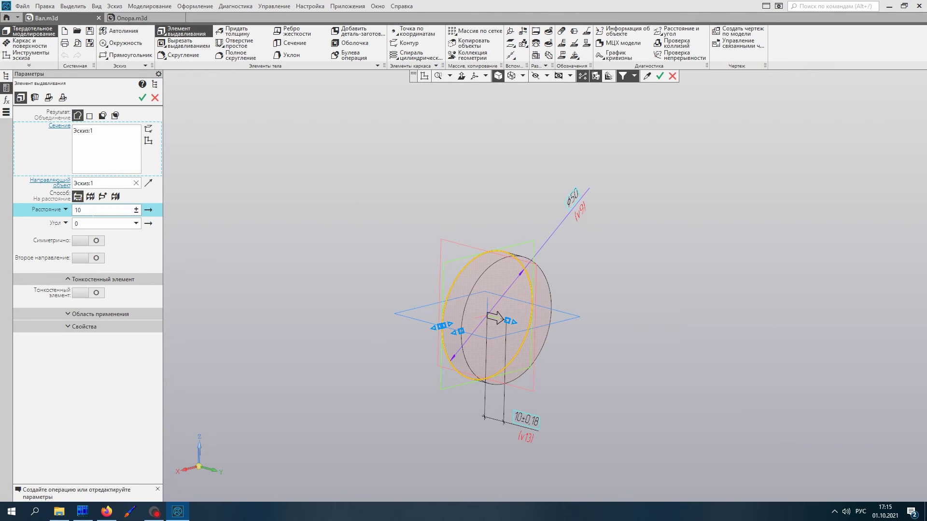
click(82, 210)
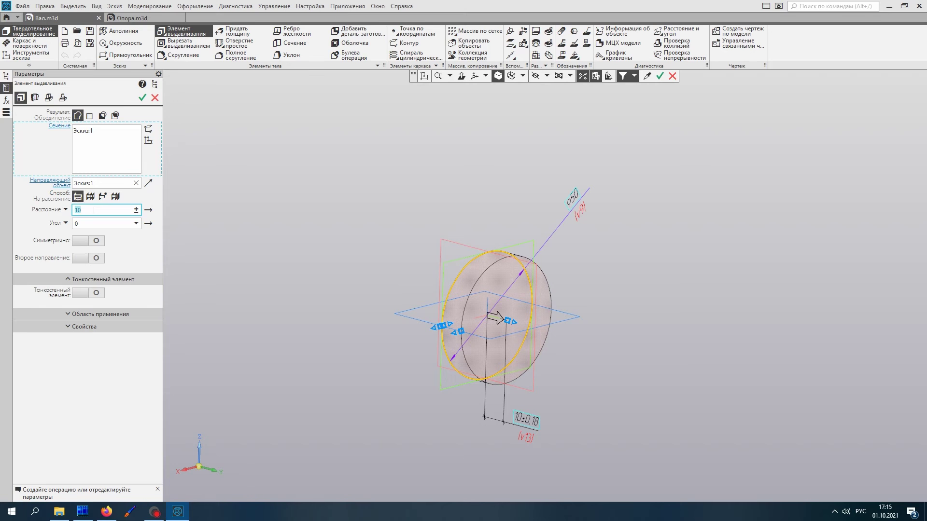
key(Return)
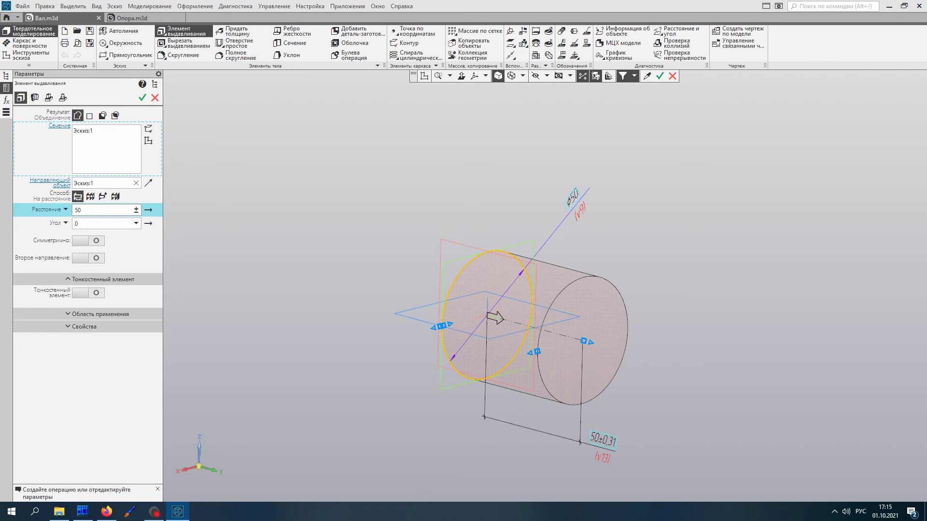
click(142, 98)
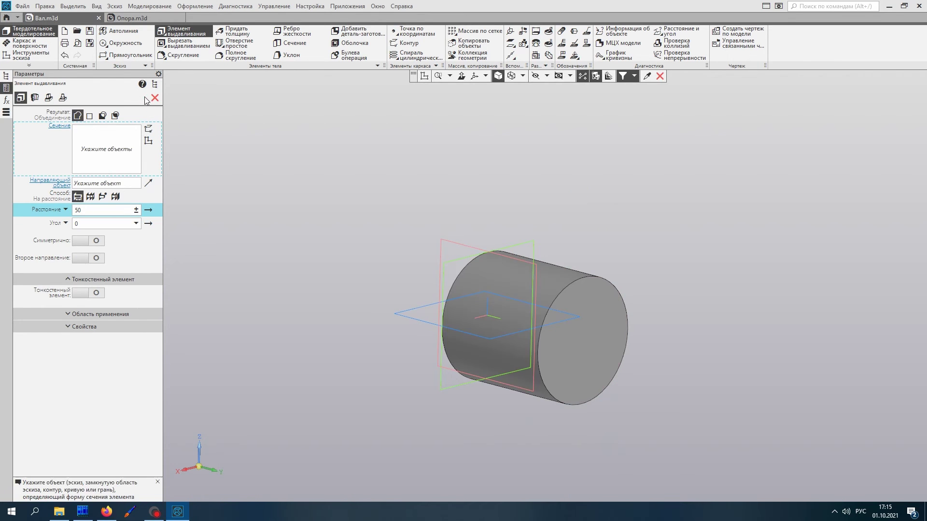
click(592, 344)
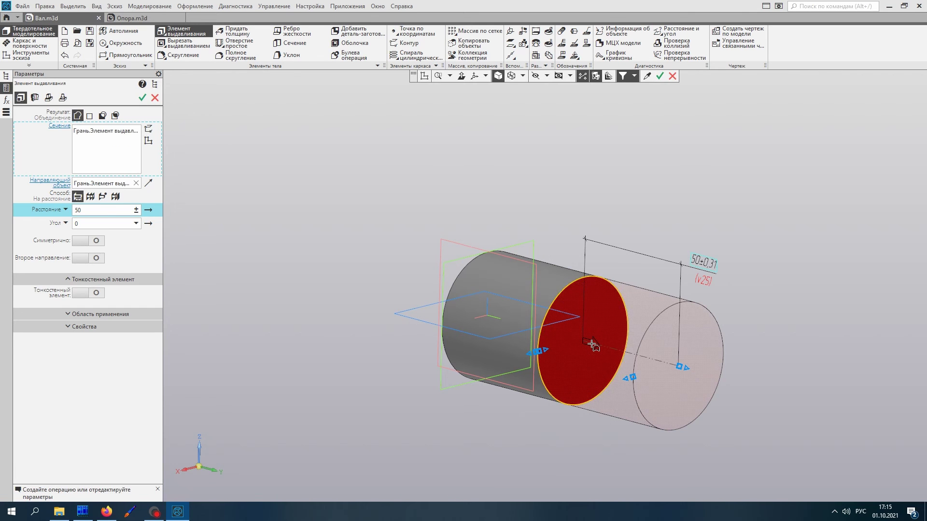
key(Escape)
Start a sketch on the cylinder's free end face and draw a 40 mm diameter circle centred on the sketch origin.
click(592, 343)
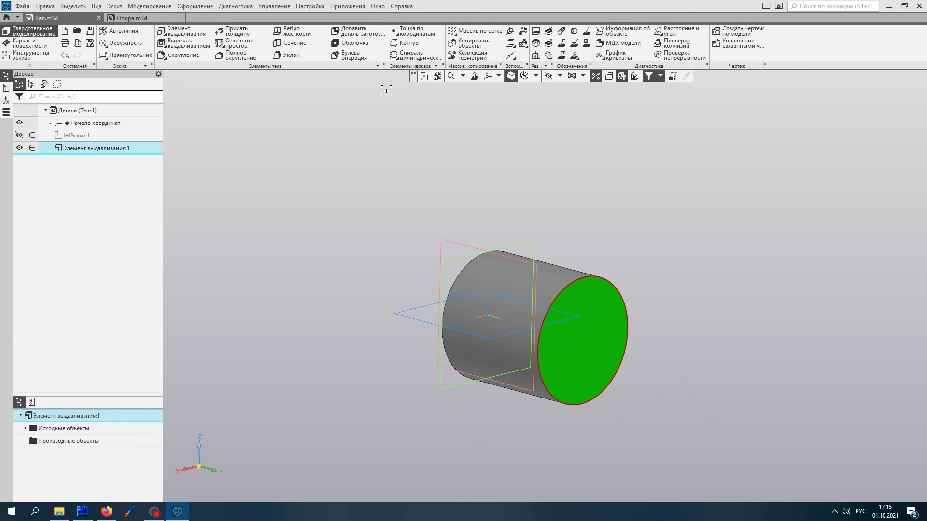
click(422, 79)
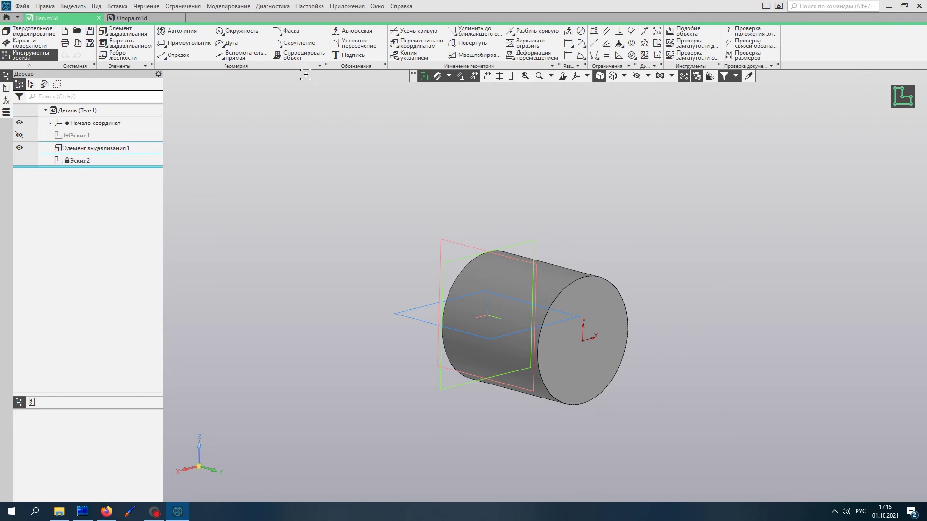
click(240, 31)
click(583, 340)
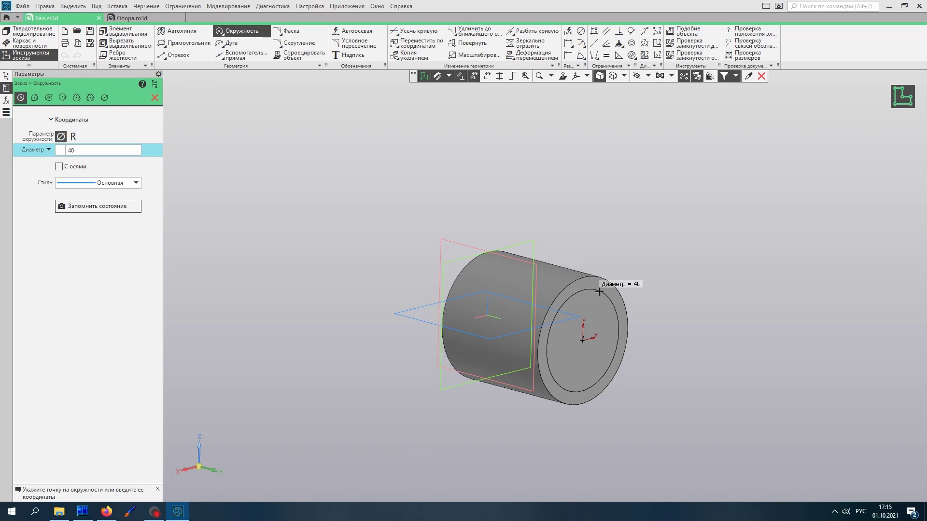
click(599, 291)
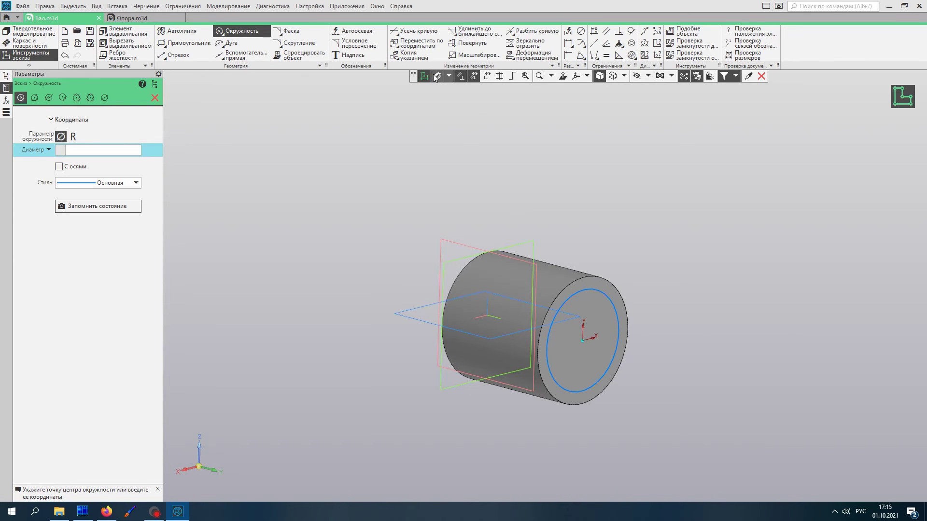
Dimension the end-face circle's diameter as 40 mm.
click(580, 30)
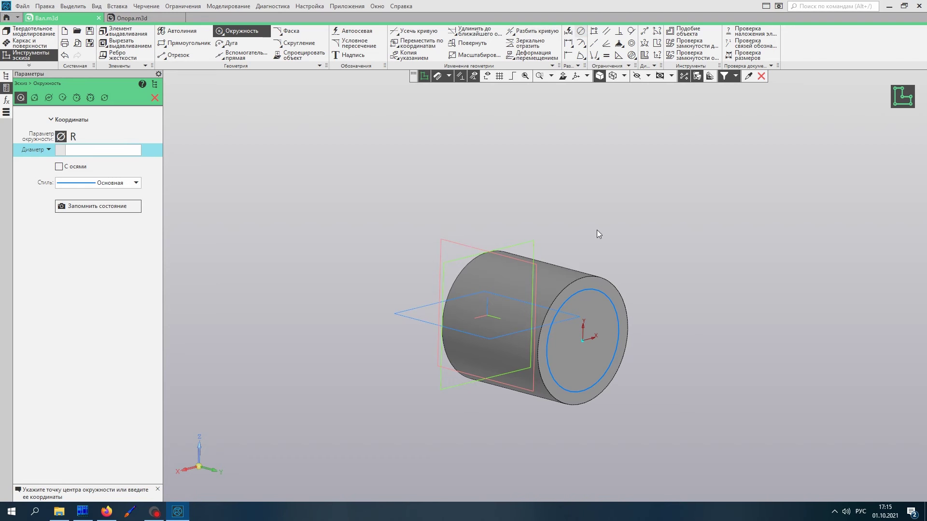
click(603, 289)
click(636, 237)
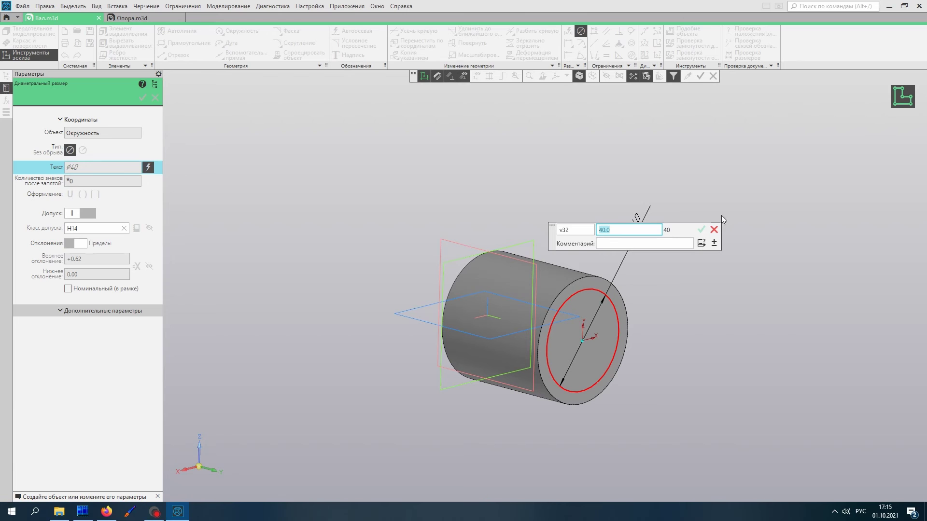
click(701, 230)
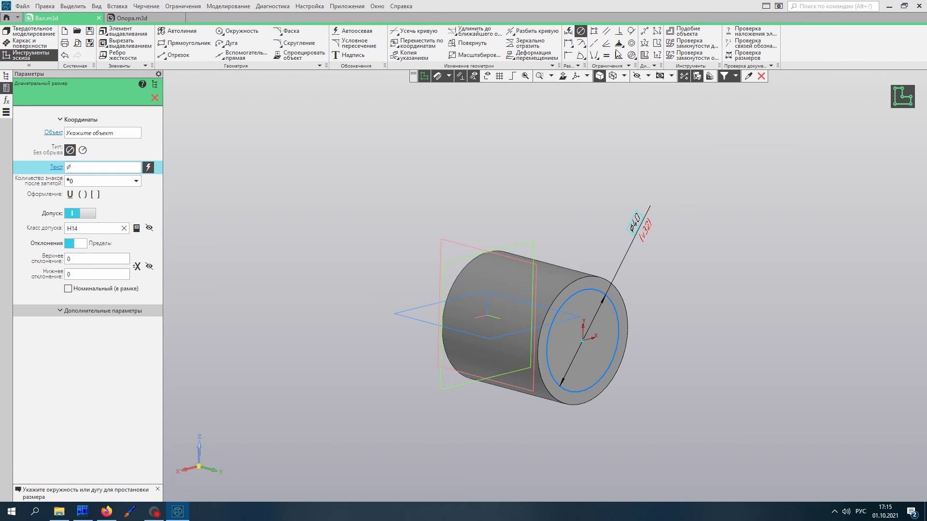
Finish the 40 mm circle sketch, extrude it 10 mm outward from the cylinder's end face, and leave the command.
click(902, 96)
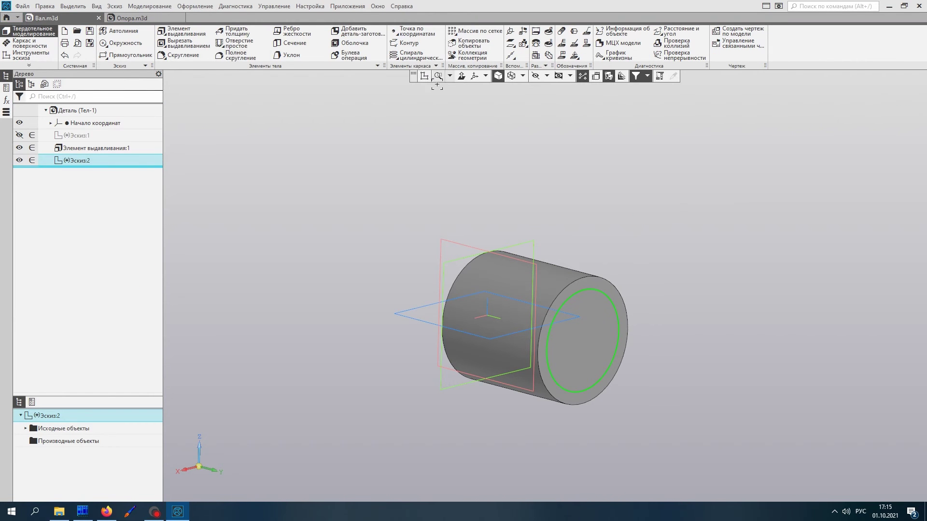
click(168, 33)
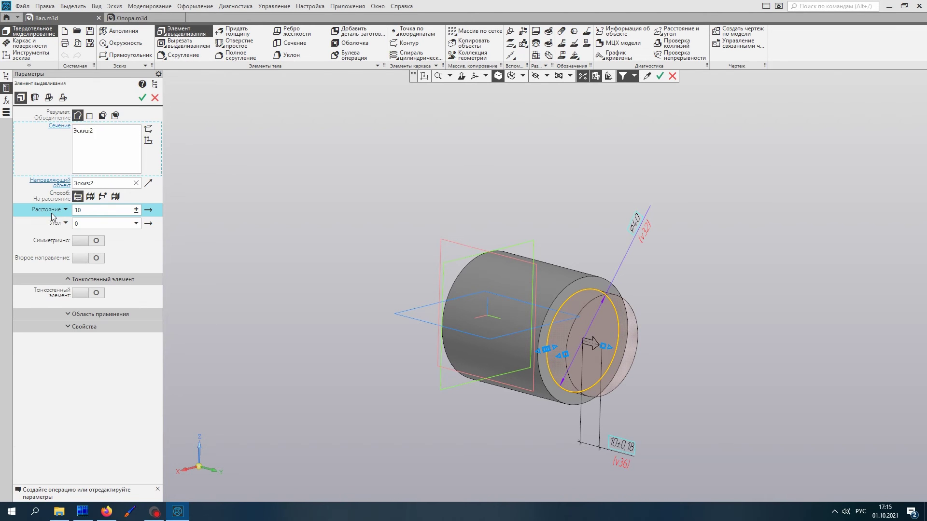
click(142, 98)
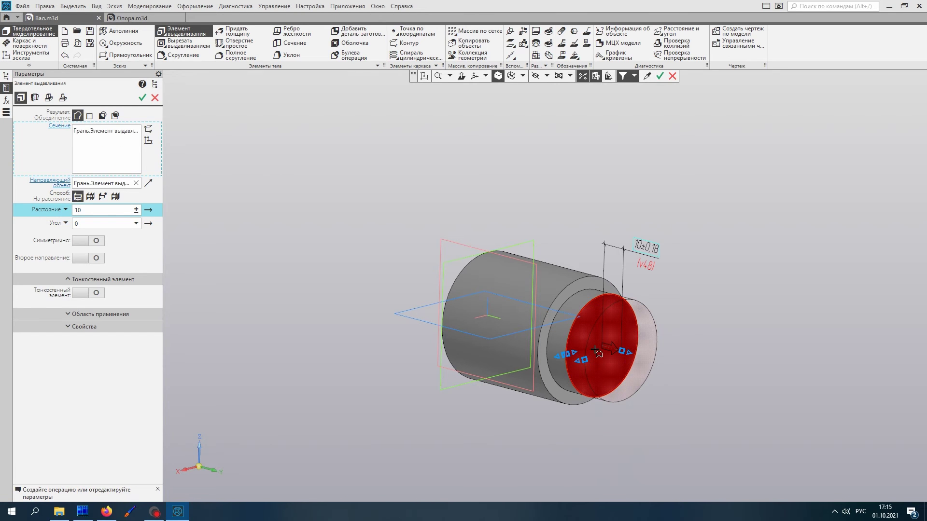
click(155, 98)
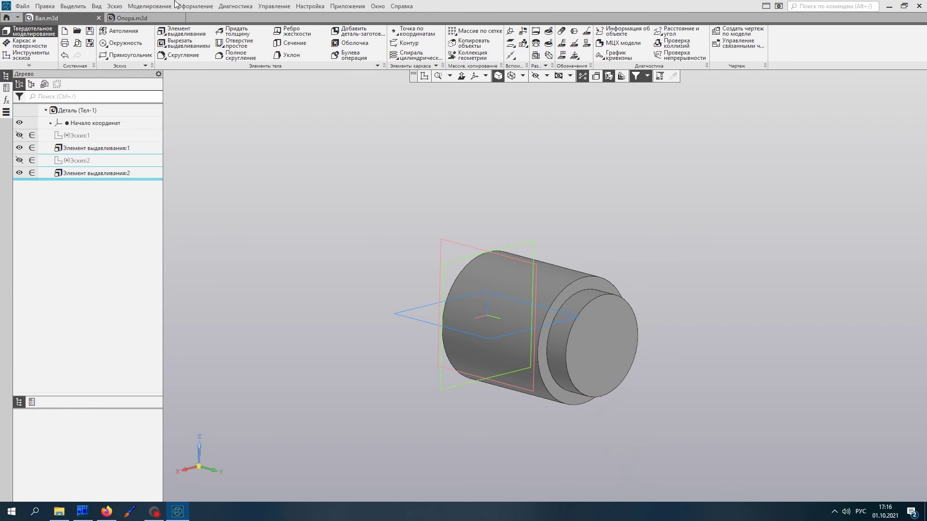
In the Опора part, check the diameter of the boss bore with Информация об объекте and return to the Вал part.
click(131, 19)
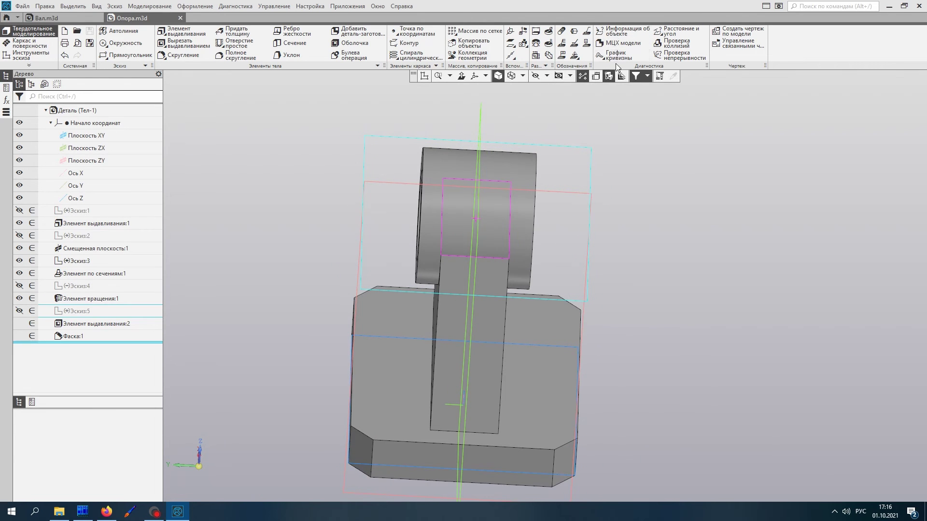
click(669, 38)
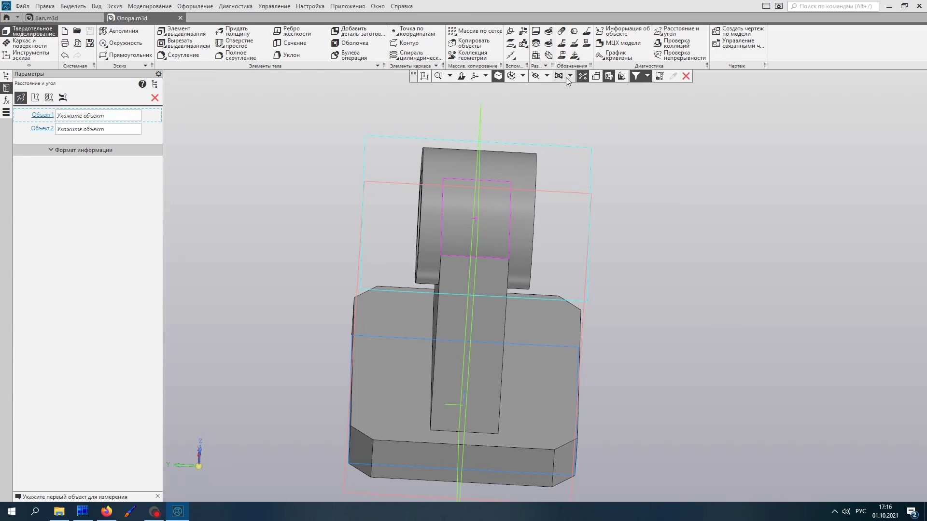
click(423, 177)
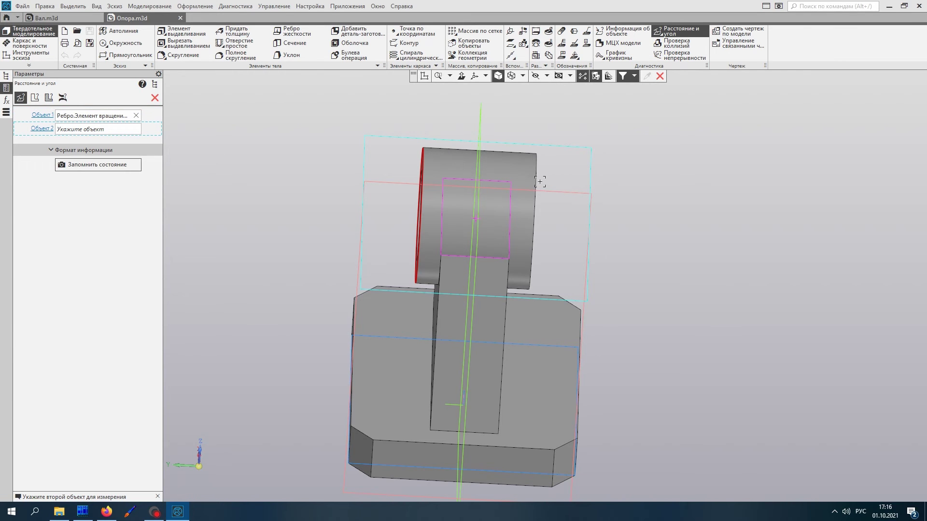
key(Escape)
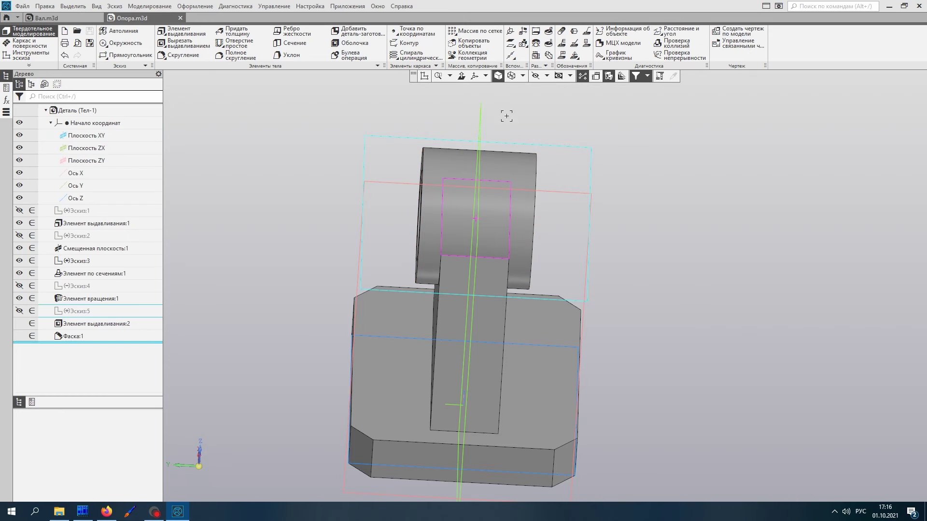
right_click(317, 181)
middle_drag(479, 235, 558, 65)
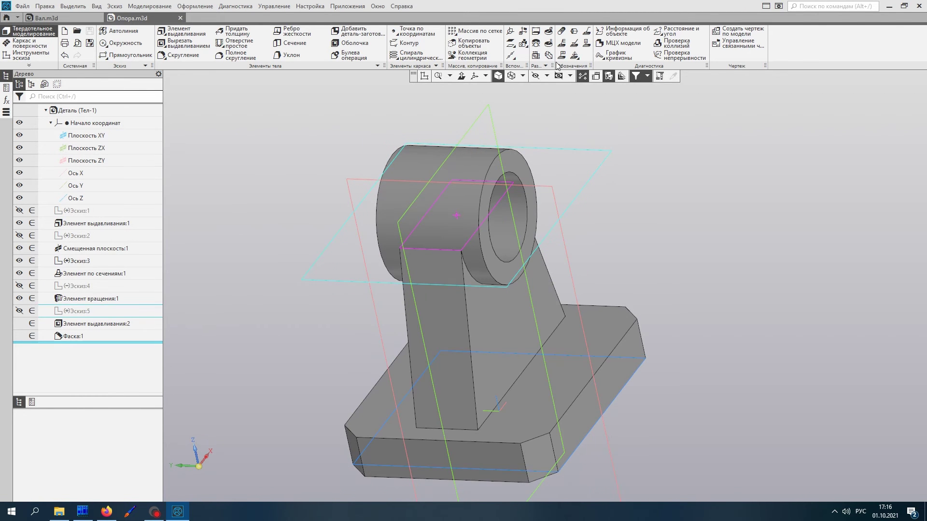
click(623, 31)
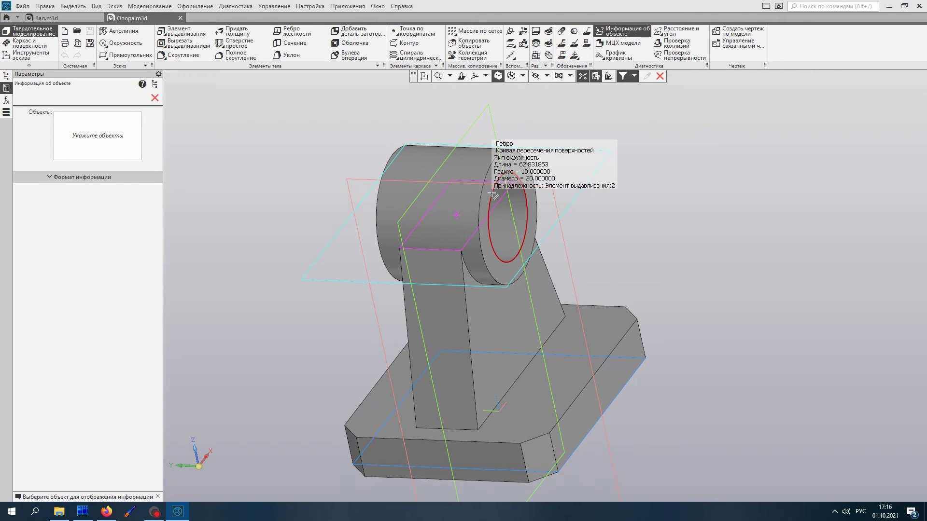
key(Escape)
click(61, 18)
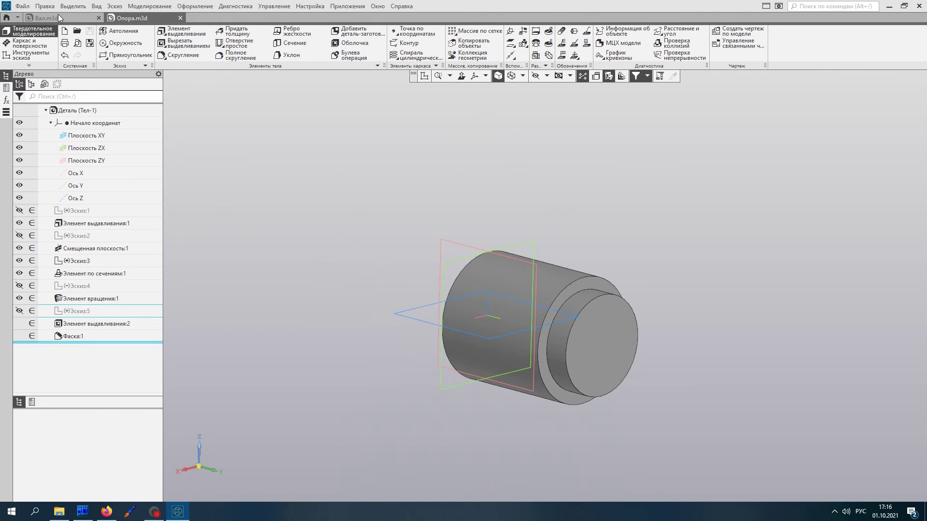
Start a sketch on the end face of the 40 mm step and draw a 20 mm diameter circle centred on the origin.
click(591, 333)
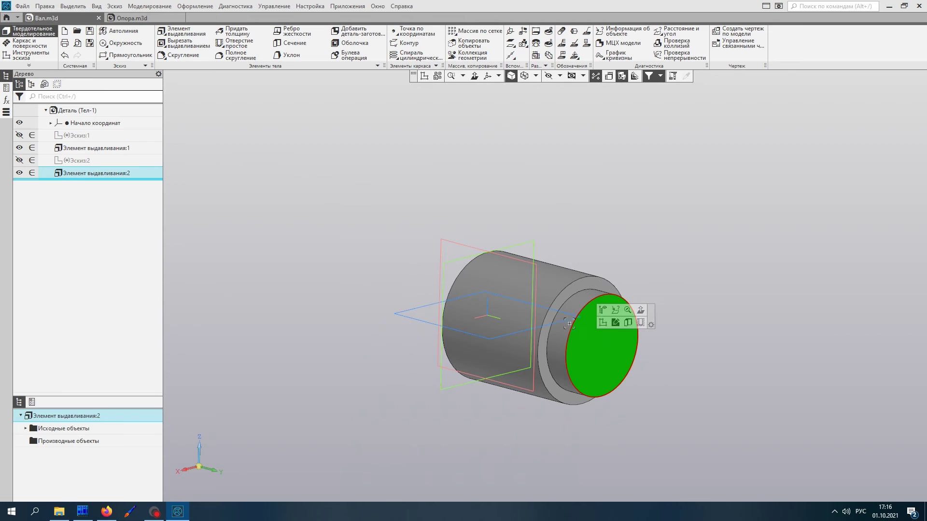
click(429, 77)
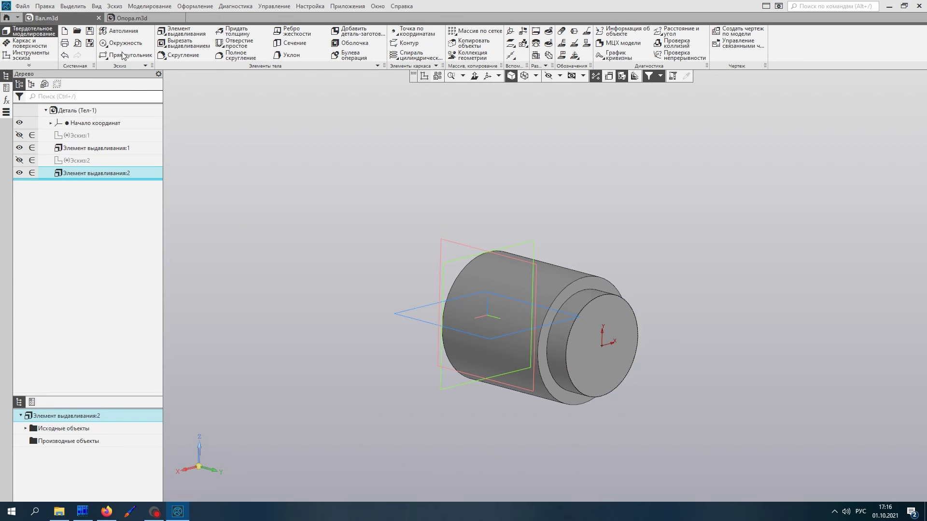
click(252, 32)
click(602, 346)
click(604, 326)
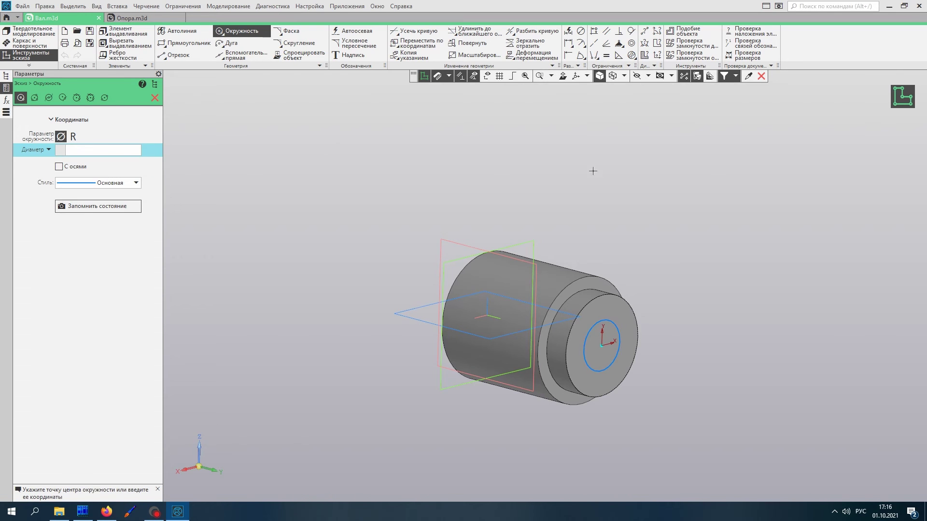
Dimension the new circle's diameter as 20 mm and leave the dimension command.
click(581, 31)
click(591, 363)
click(691, 264)
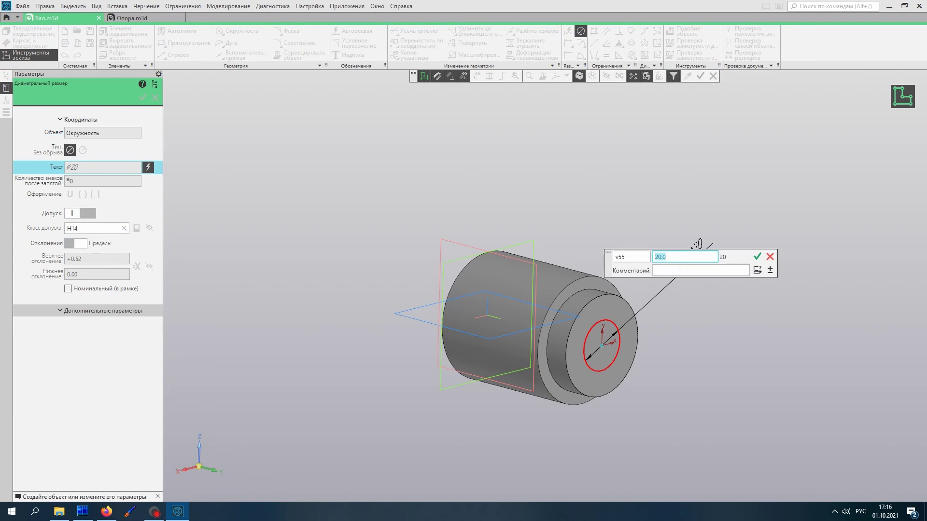
key(Return)
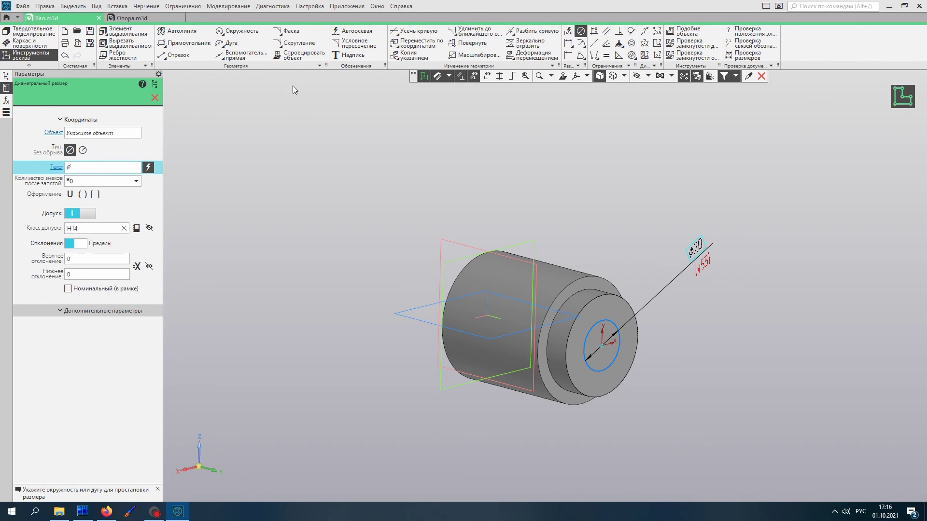
key(Escape)
Extrude the 20 mm circle sketch 25 mm outward with Элемент выдавливания to form the shaft journal, and leave the command.
click(197, 36)
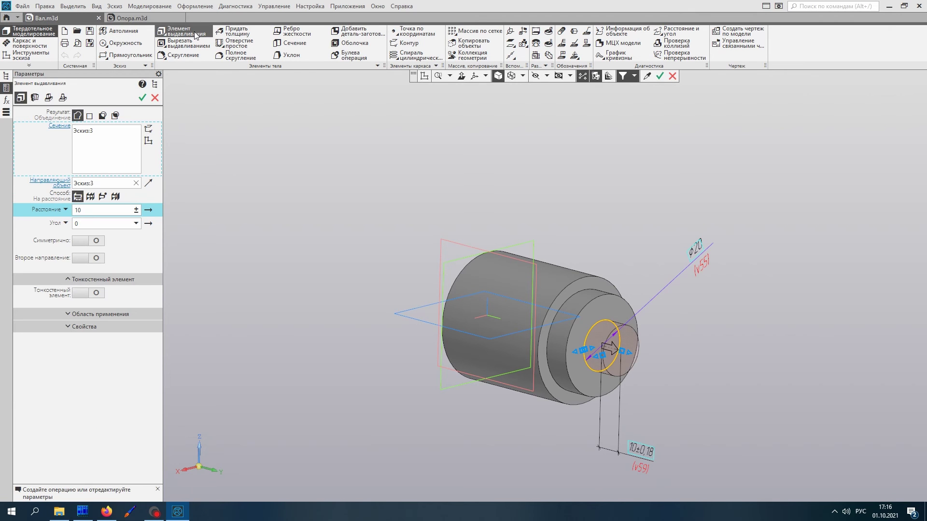
text(25)
key(Return)
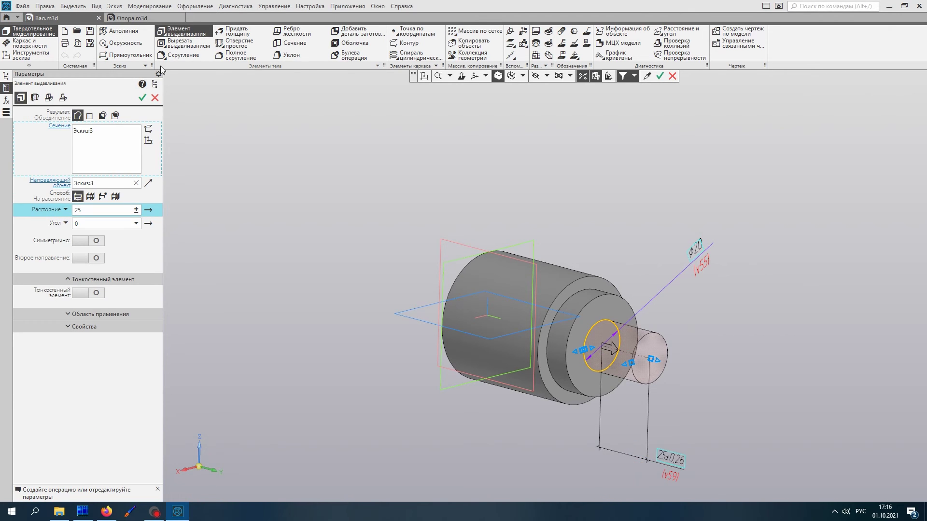
click(142, 99)
middle_drag(320, 247, 341, 252)
click(154, 99)
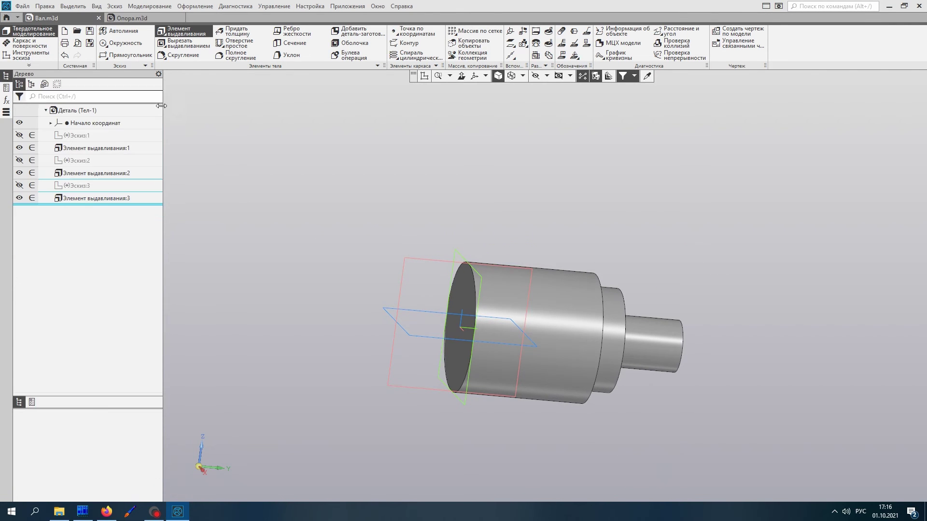
Mirror all three shaft extrusions about Плоскость ZX with Зеркальный массив and leave the command.
middle_drag(473, 395, 444, 396)
click(442, 395)
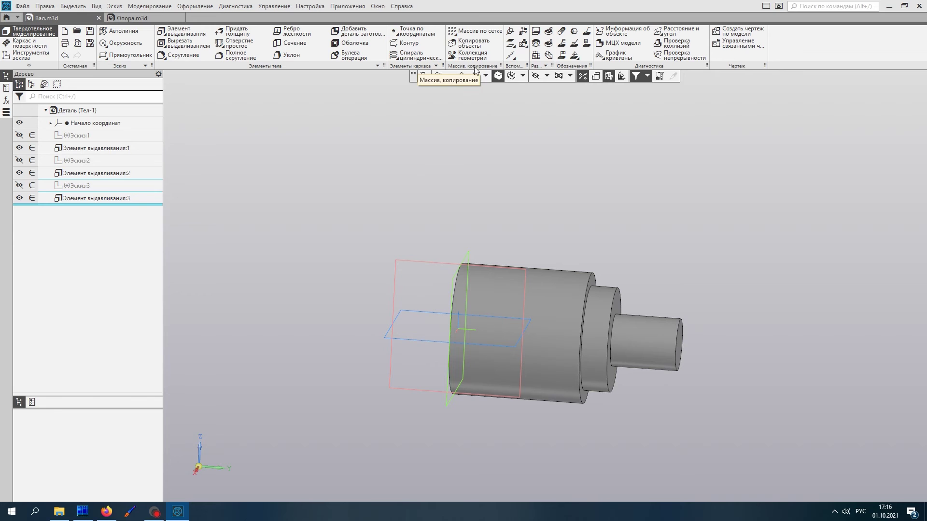
click(479, 32)
click(490, 102)
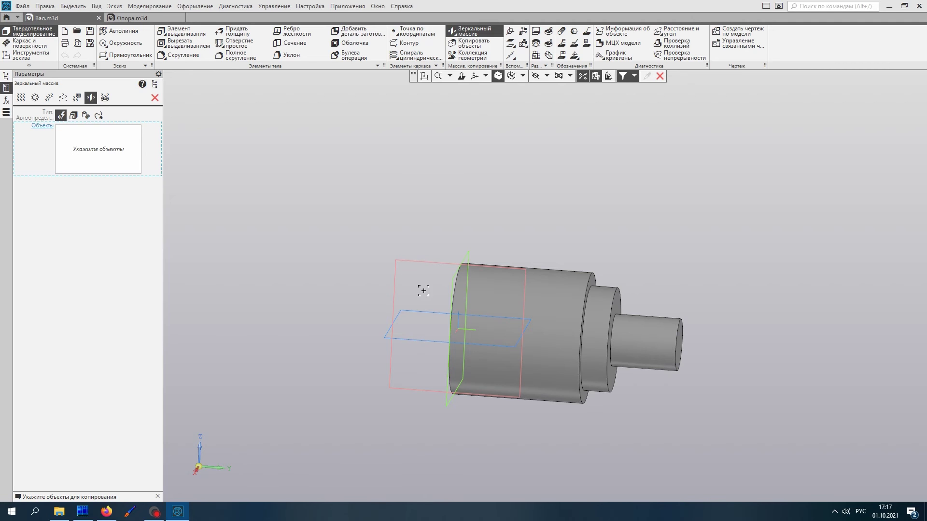
click(555, 294)
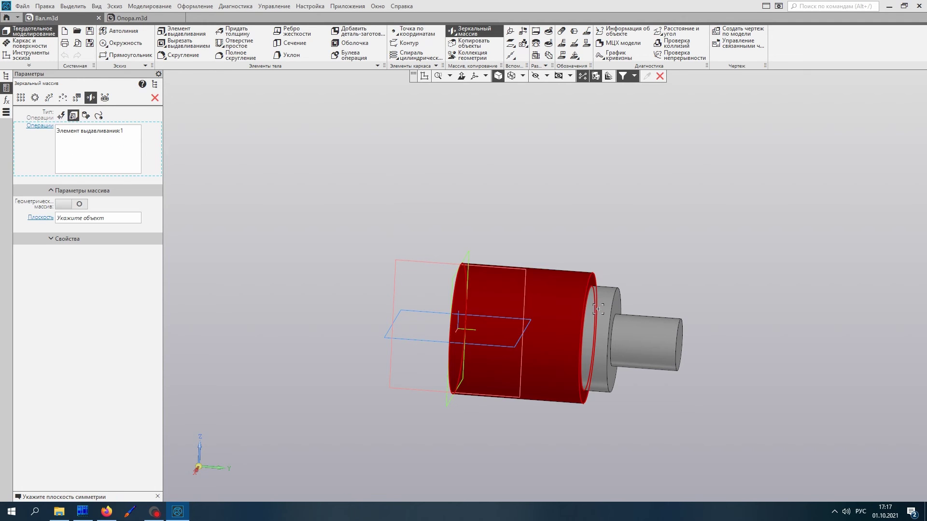
click(600, 310)
click(652, 330)
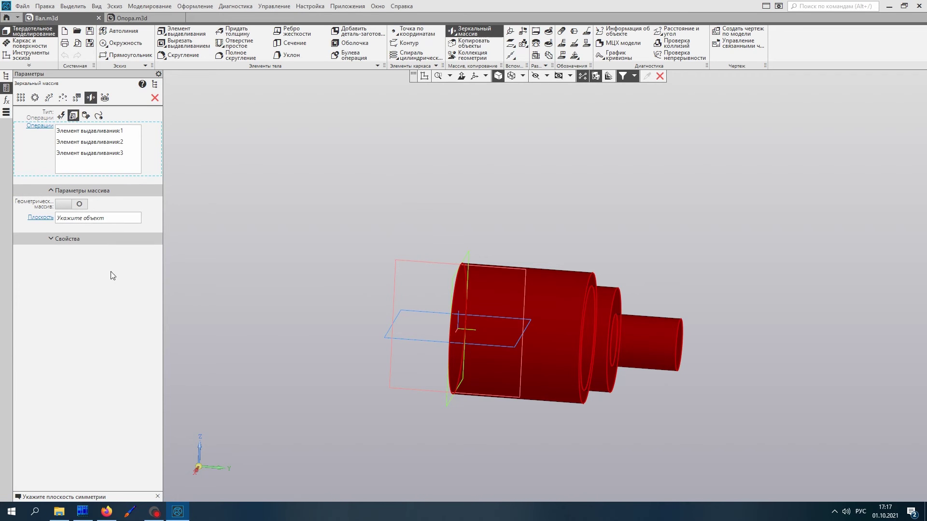
key(Tab)
middle_drag(269, 341, 304, 316)
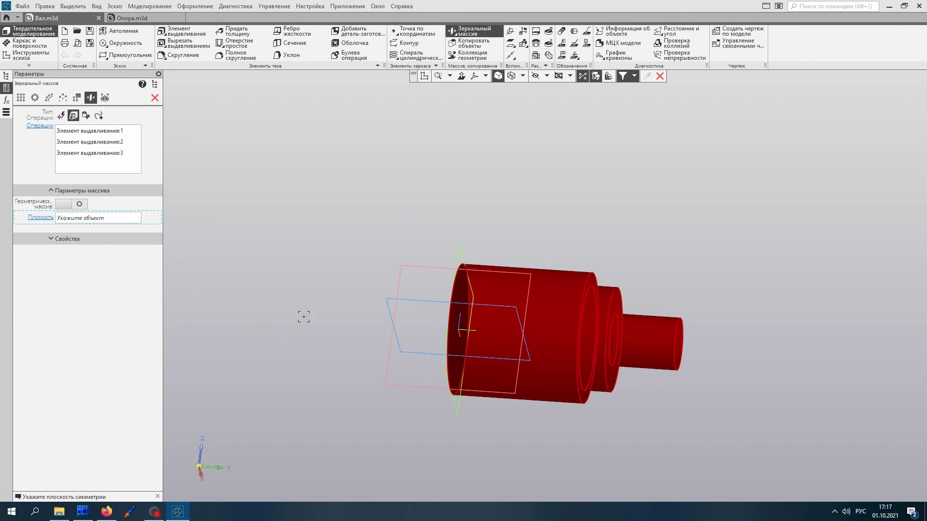
click(459, 248)
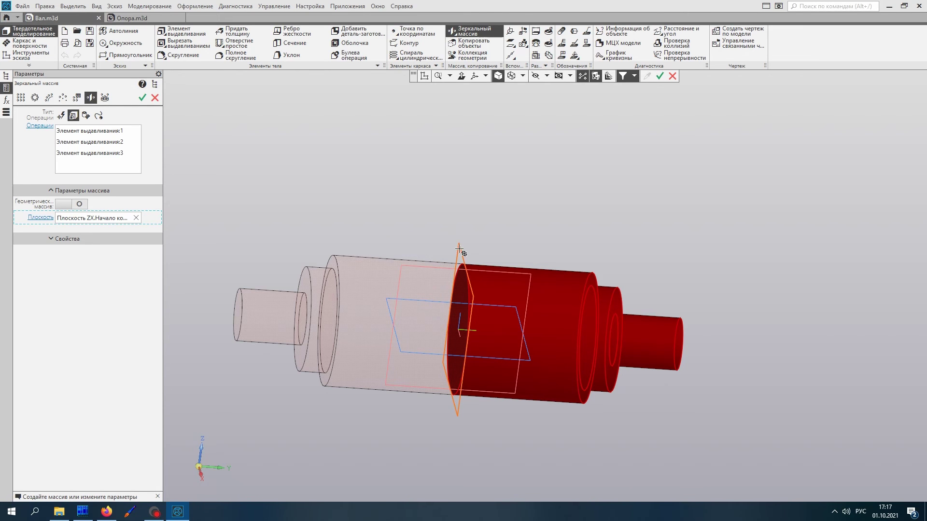
click(144, 97)
middle_drag(308, 215, 379, 276)
scroll(289, 237, down, 5)
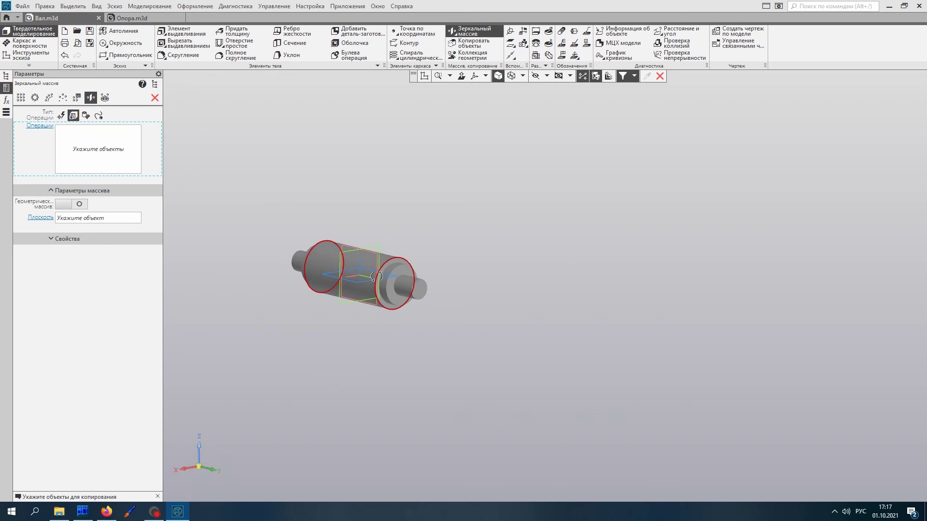
scroll(379, 276, down, 3)
shift+middle_drag(263, 221, 312, 243)
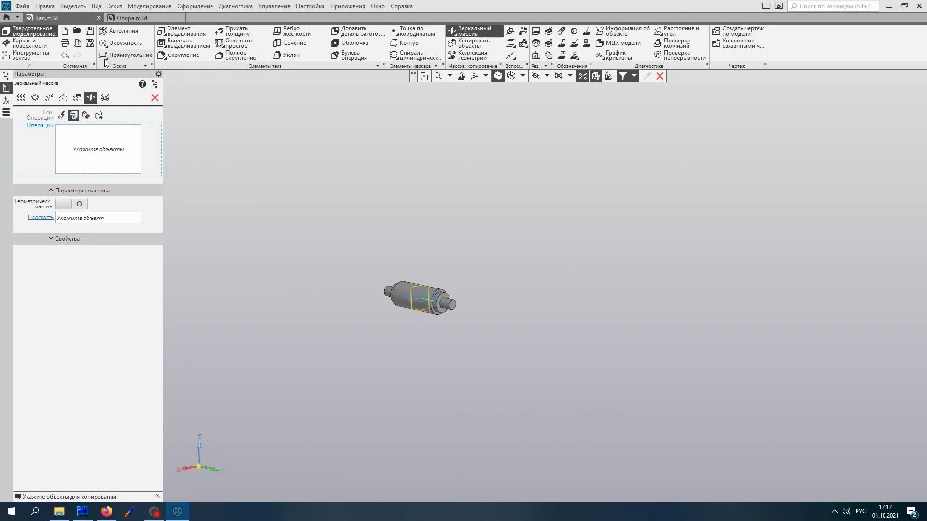
click(155, 97)
scroll(423, 308, up, 4)
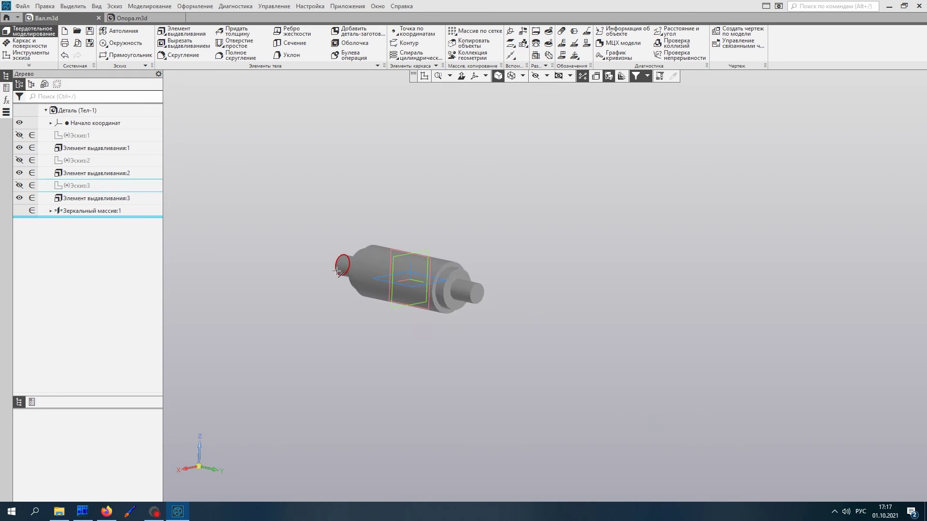
scroll(338, 272, up, 3)
Highlight the first extrusion, the sketches of both smaller steps and the mirror array in the model tree, and save the Вал part.
click(82, 147)
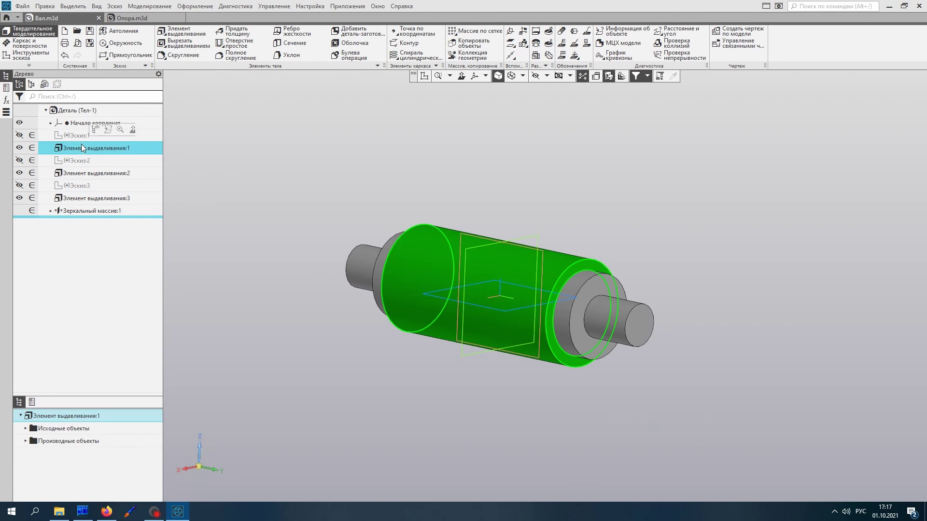
click(68, 161)
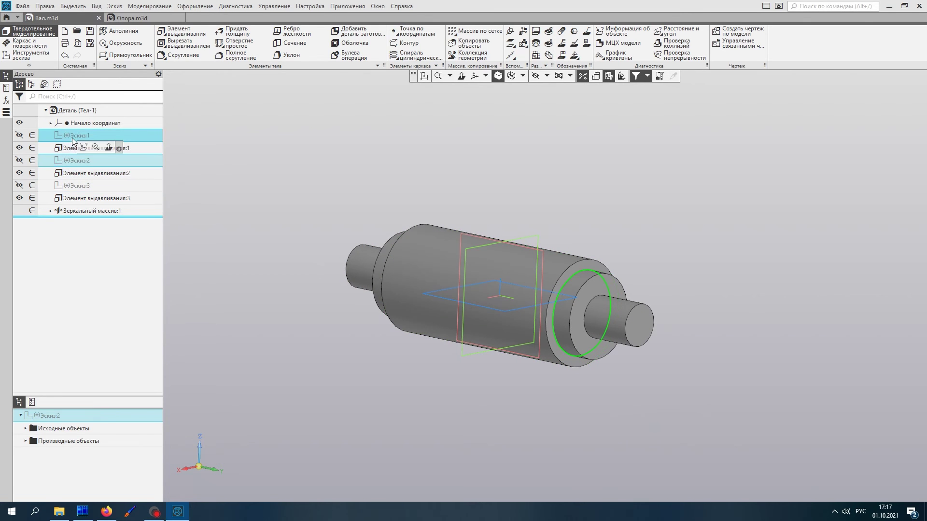
click(79, 189)
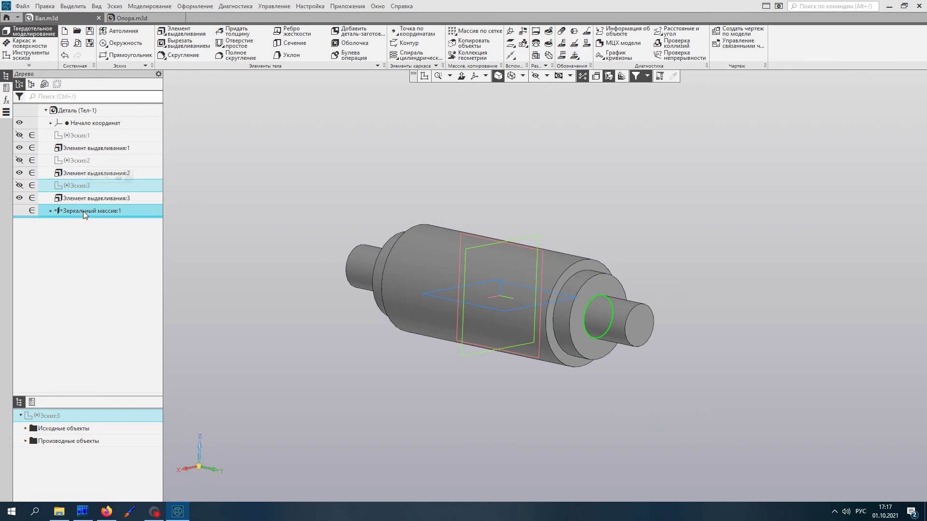
click(83, 210)
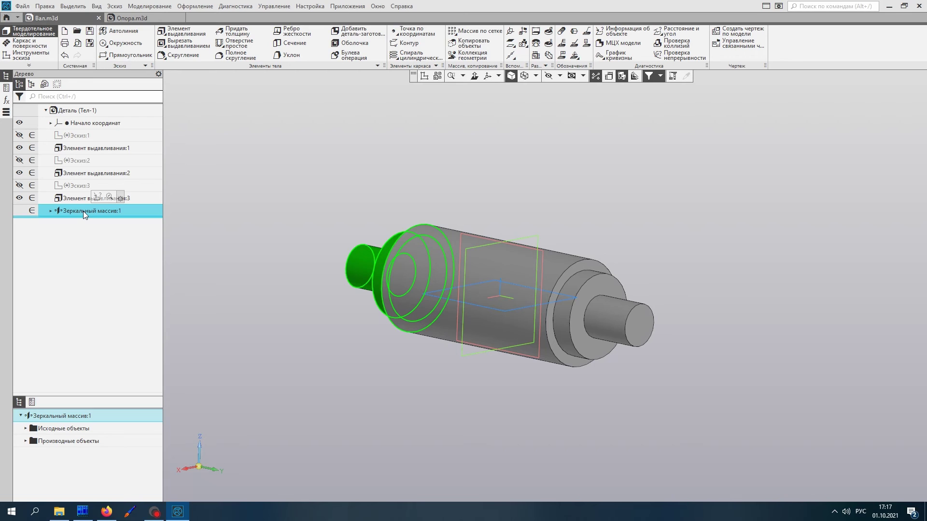
click(89, 32)
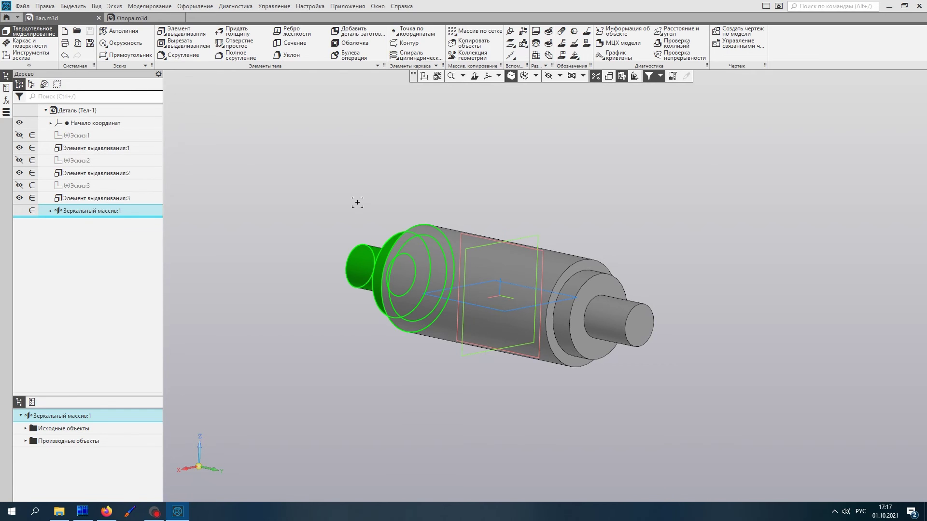
Create a new assembly document and save it in the Компас_1 folder as Вал_на_опорах.
scroll(358, 202, down, 5)
middle_drag(368, 219, 408, 242)
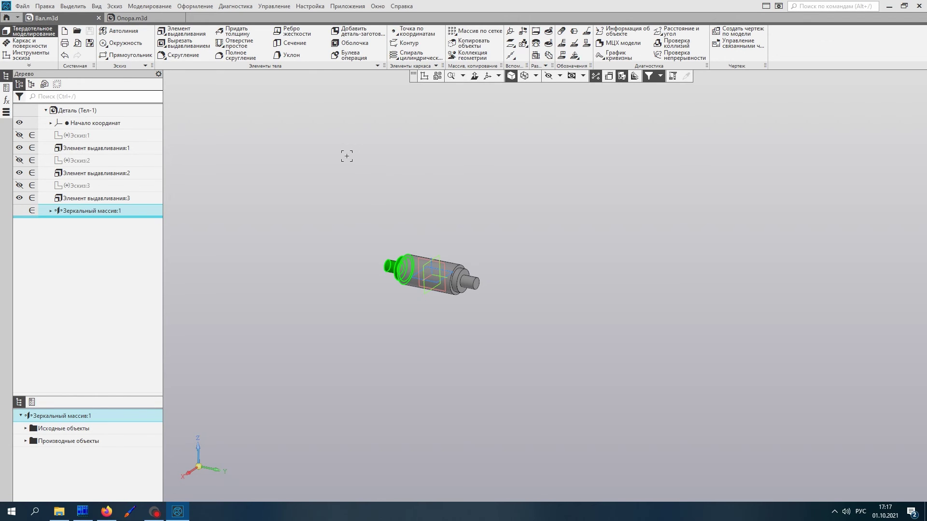
click(64, 33)
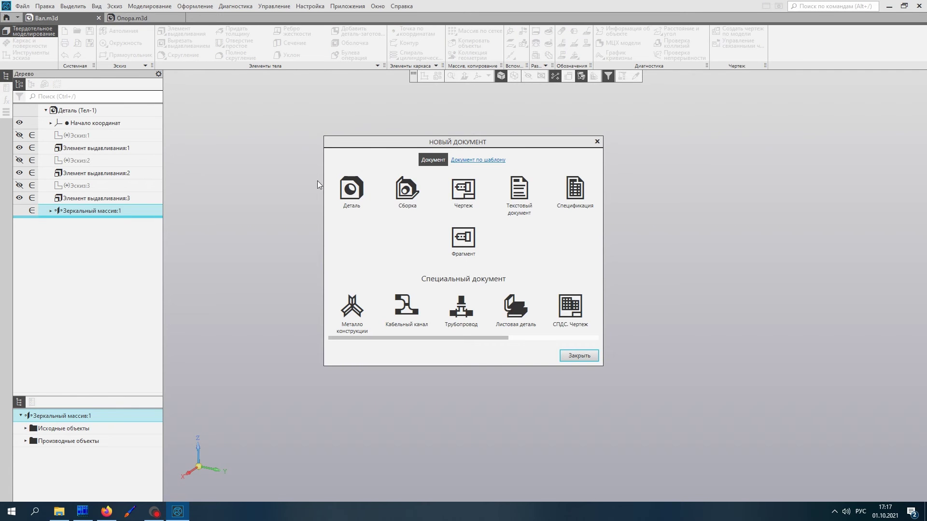
click(407, 189)
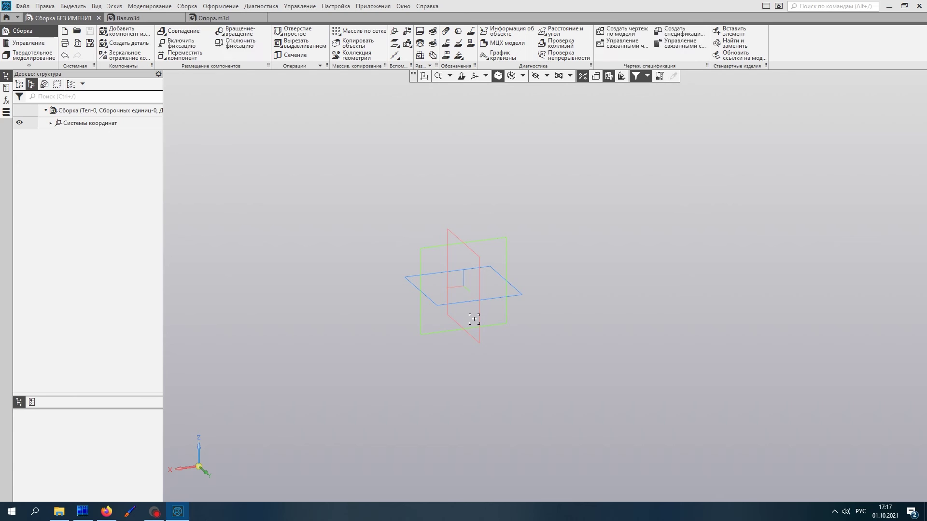
middle_drag(431, 288, 405, 262)
click(90, 30)
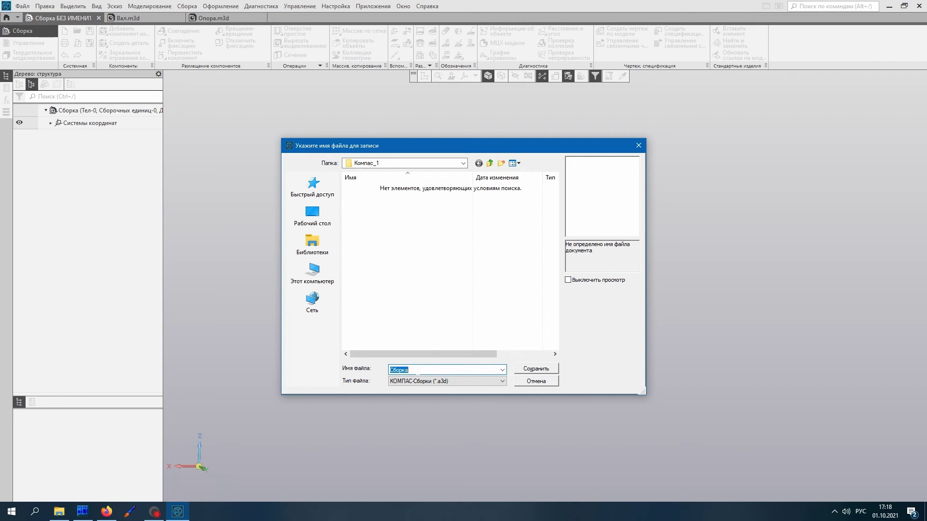
text(Вал_на_оп)
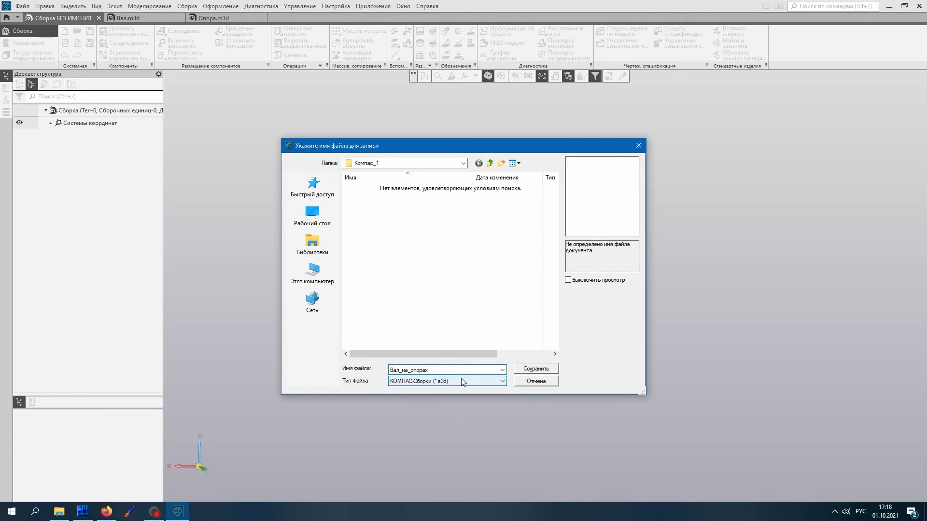
click(528, 370)
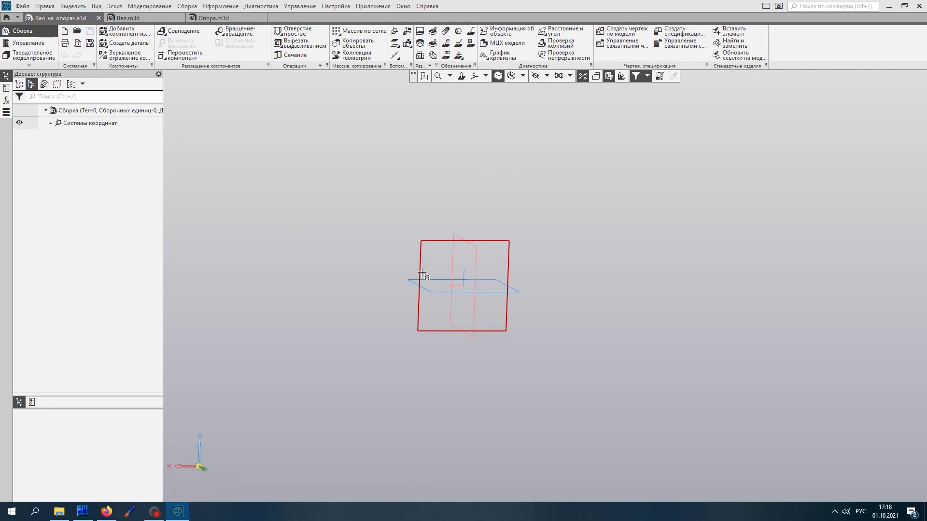
Expand the coordinate systems and the origin in the assembly tree to examine the base planes and axes.
middle_drag(460, 294, 438, 312)
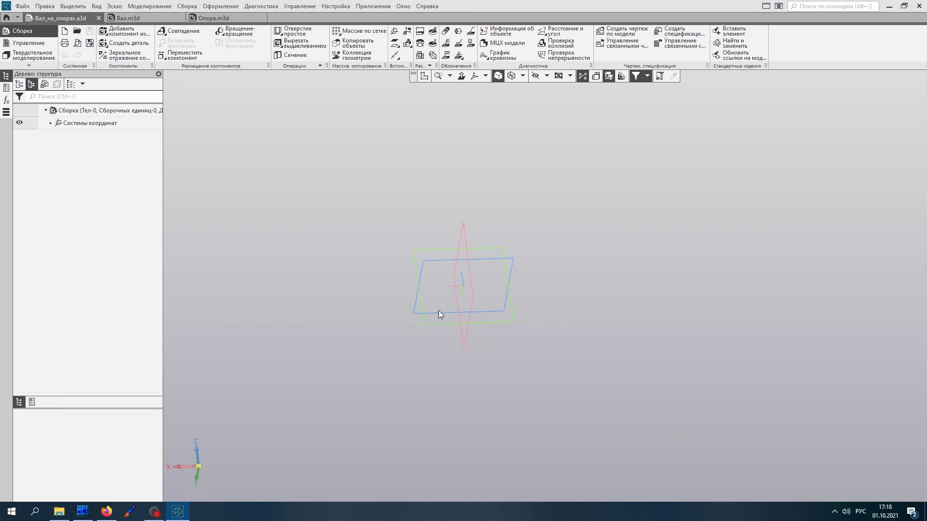
right_click(439, 311)
click(49, 124)
click(51, 123)
click(56, 136)
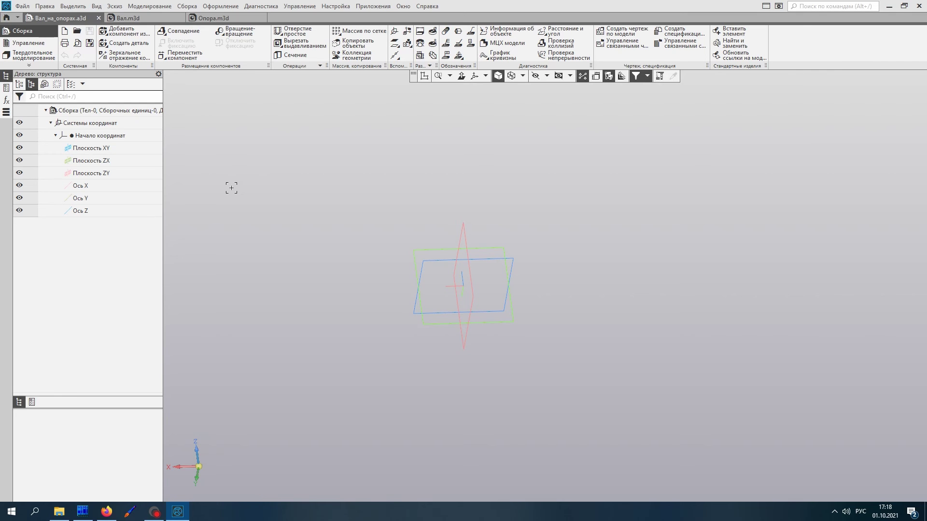
Insert the Опора part as a fixed component at about X -29, Y -58, Z 8, and leave the command.
middle_drag(440, 298, 610, 291)
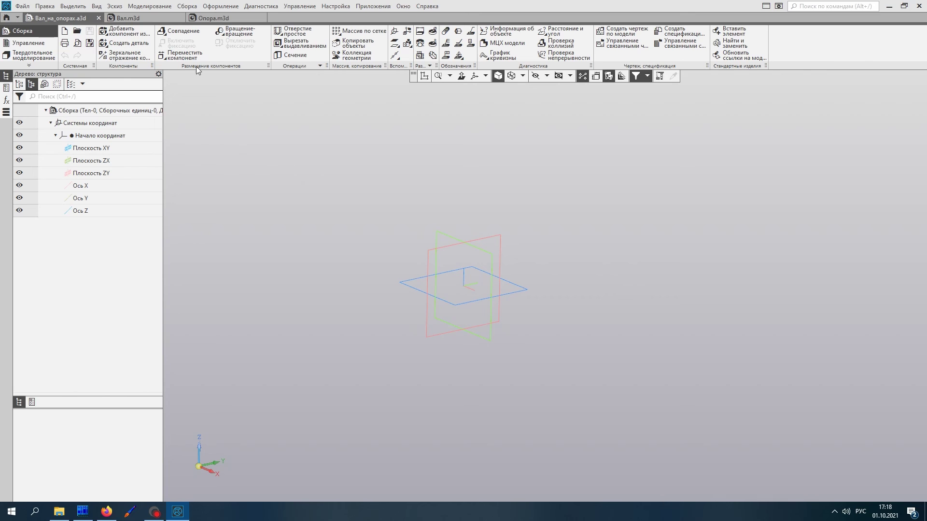
middle_drag(358, 176, 318, 179)
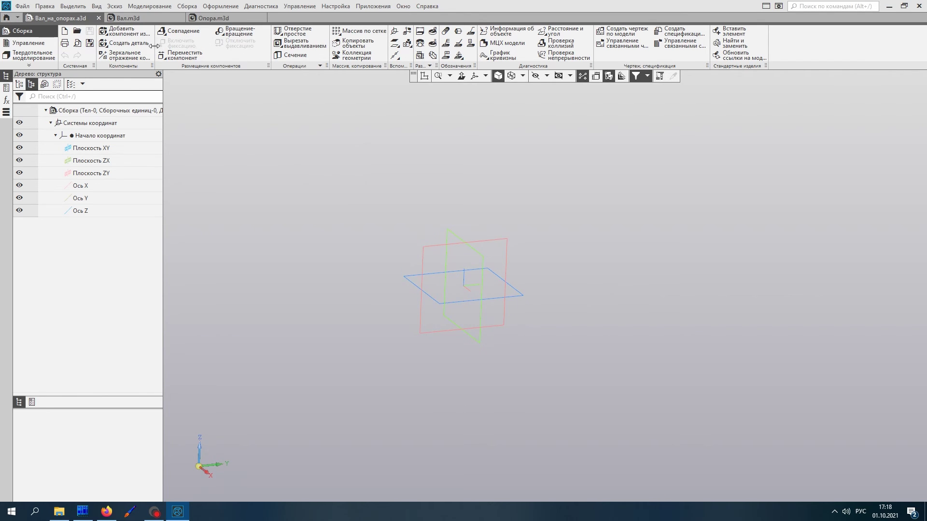
click(119, 34)
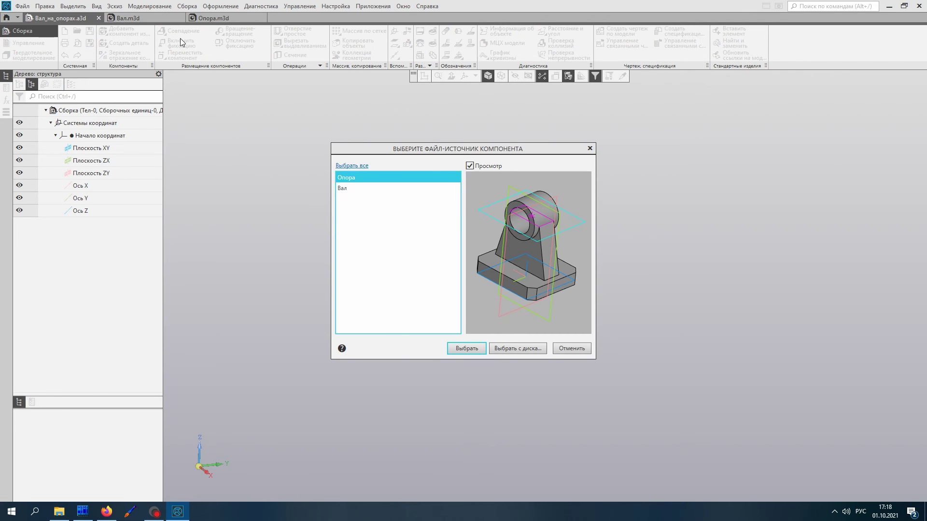
click(461, 349)
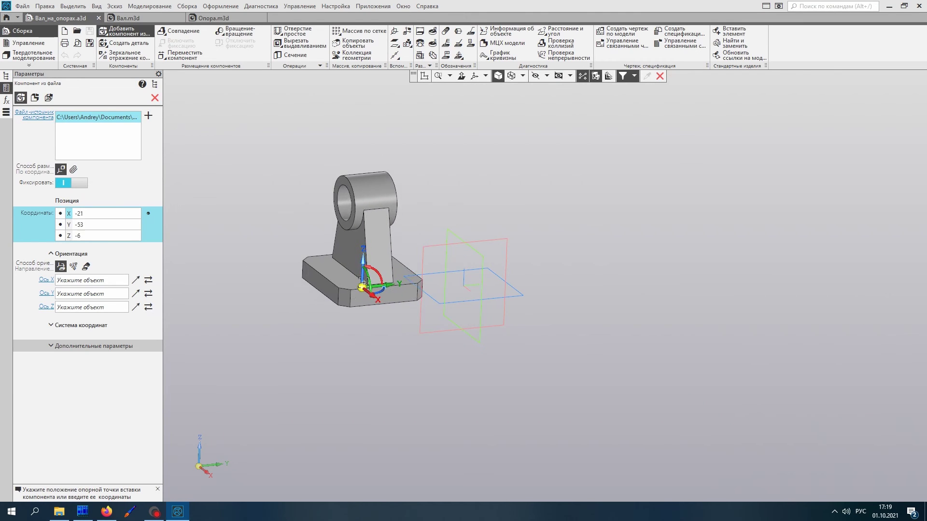
click(346, 266)
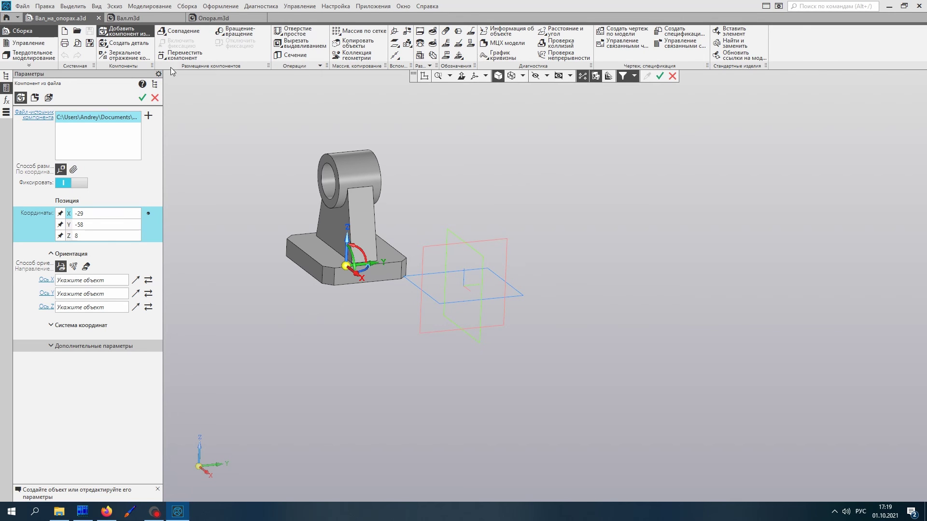
click(143, 98)
click(699, 251)
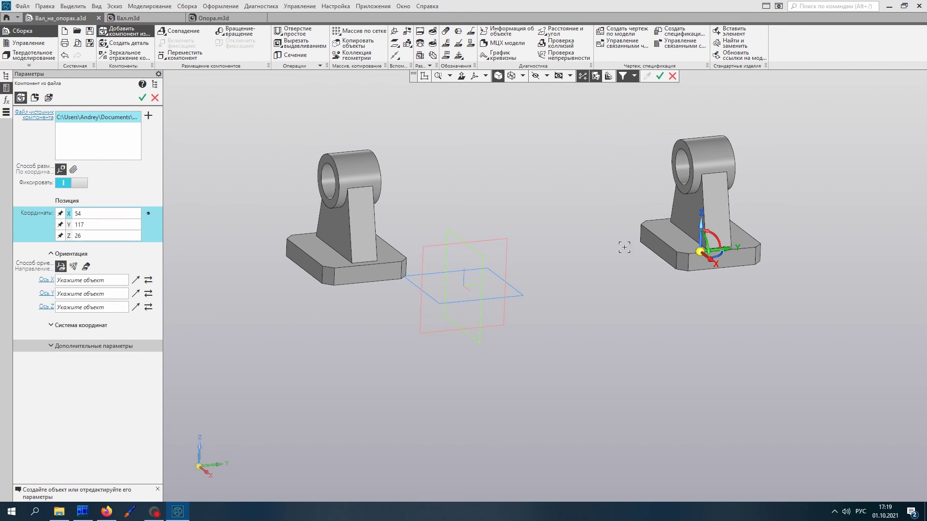
click(154, 98)
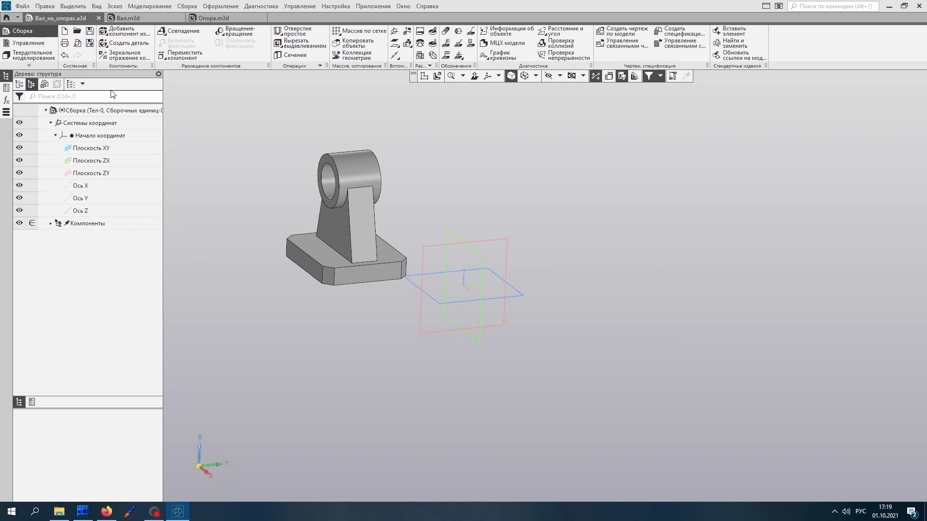
Insert a second Опора without fixing it at about X 36, Y 75, Z 22, and leave the command.
click(125, 33)
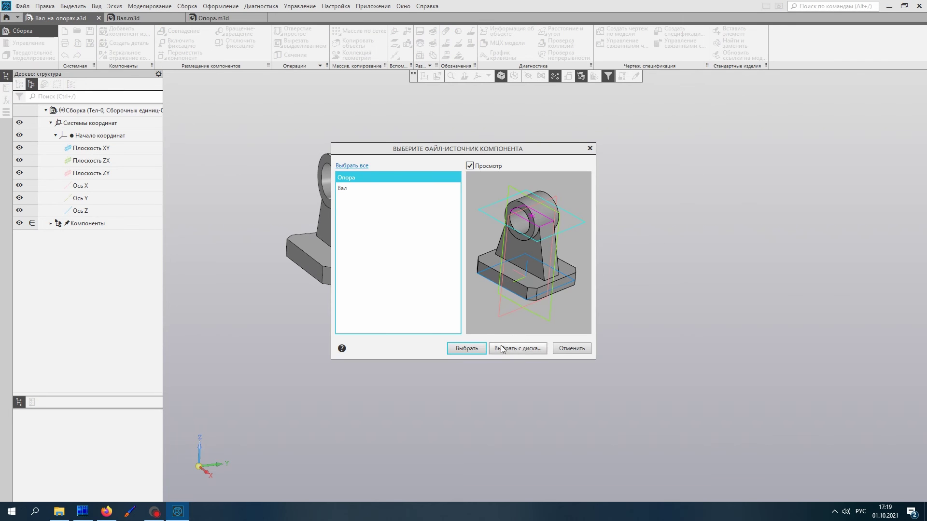
click(477, 348)
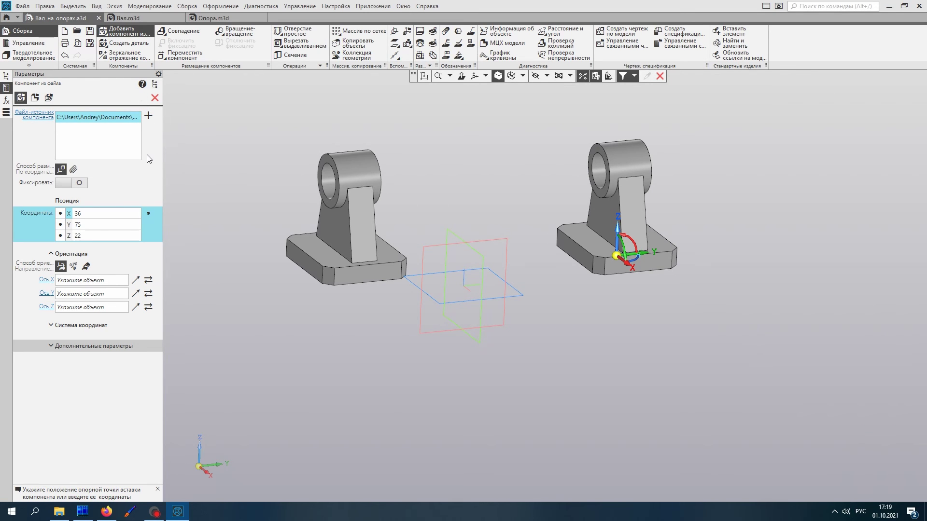
click(154, 97)
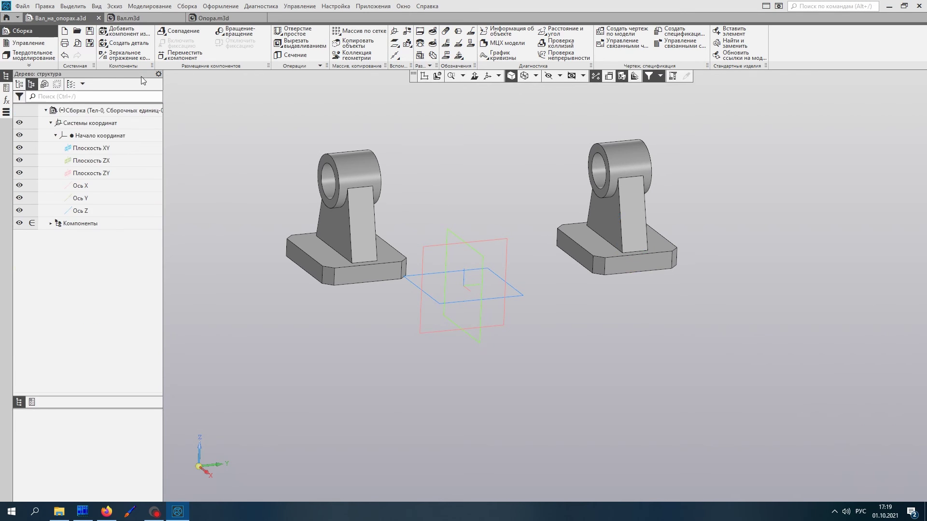
Insert the Вал part without fixing it at about X 95, Y 149, Z -35, and leave the command.
click(126, 33)
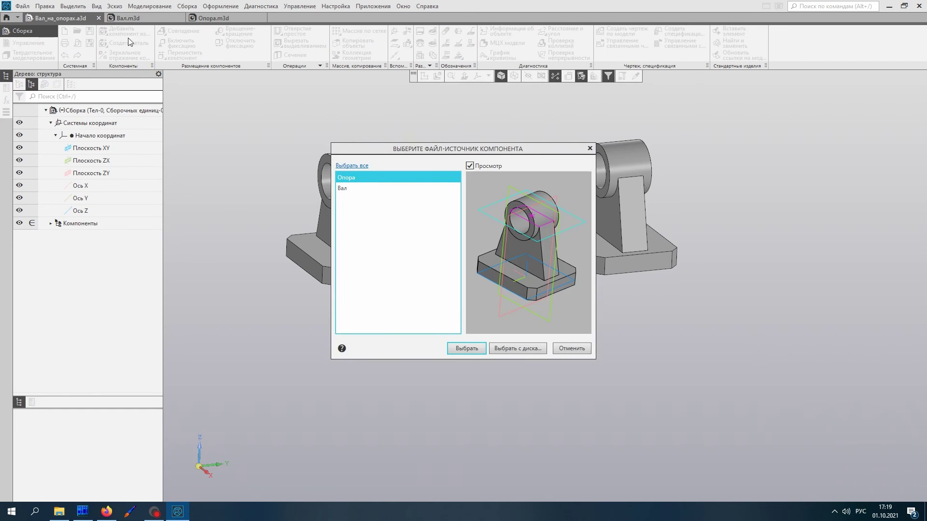
click(384, 188)
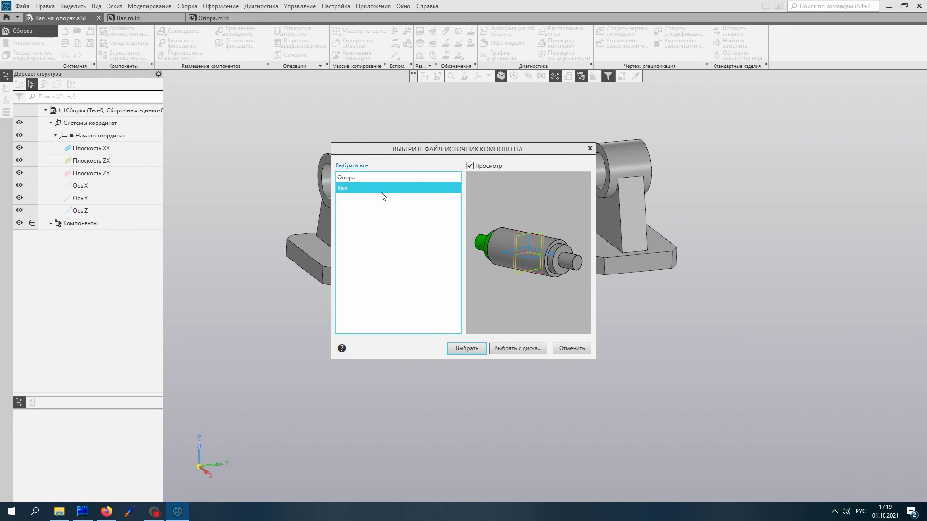
click(465, 347)
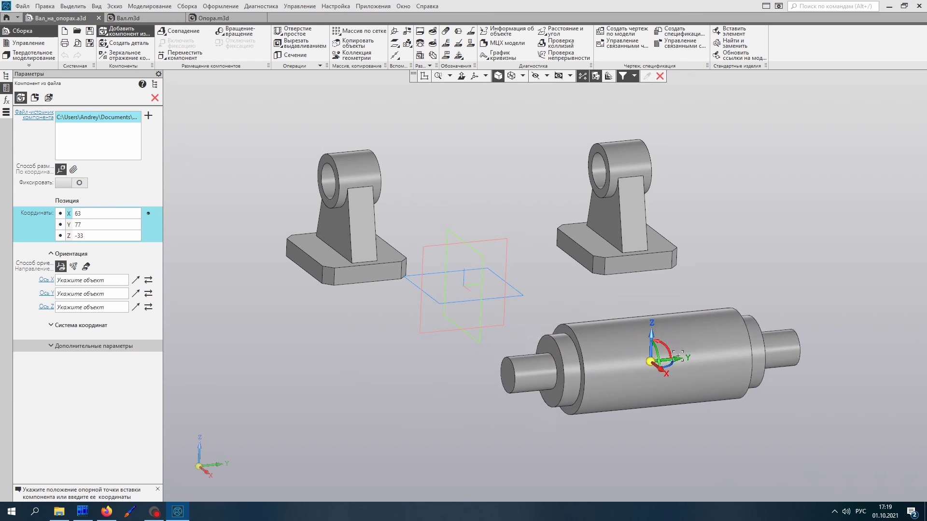
click(778, 375)
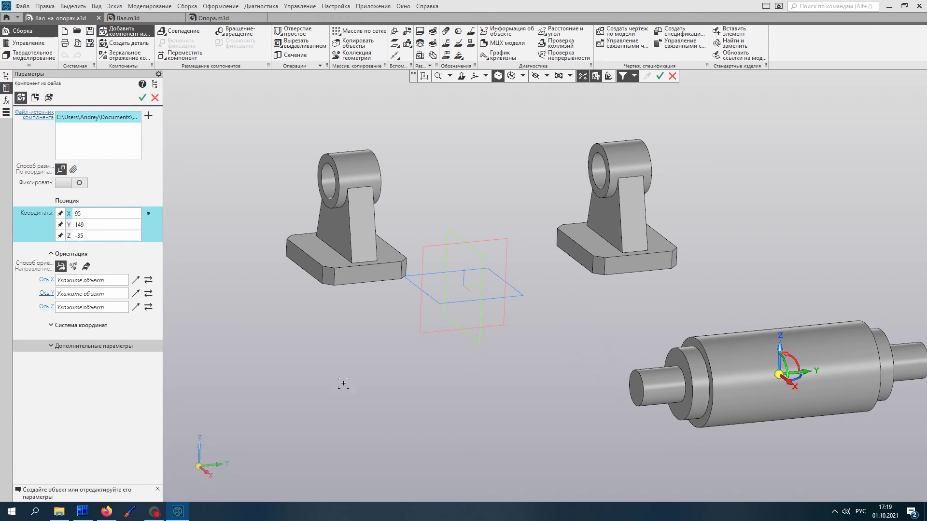
click(143, 99)
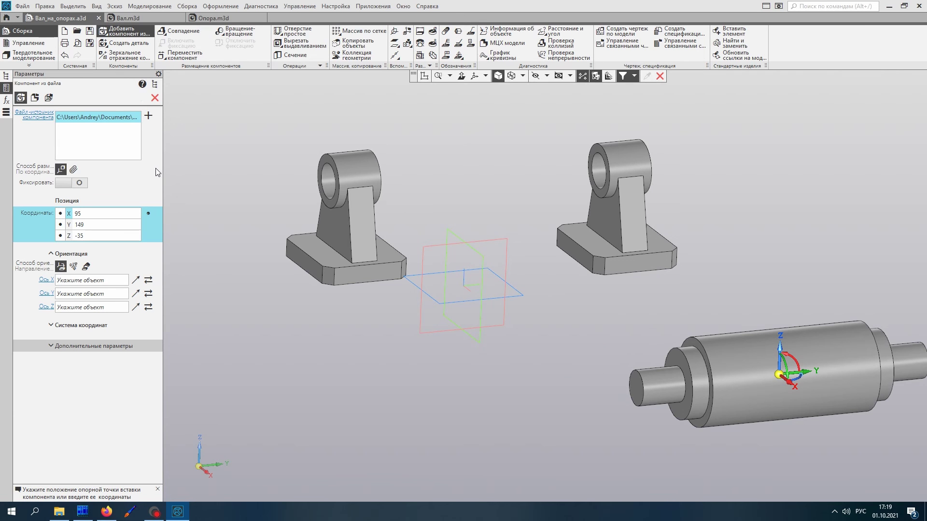
click(154, 98)
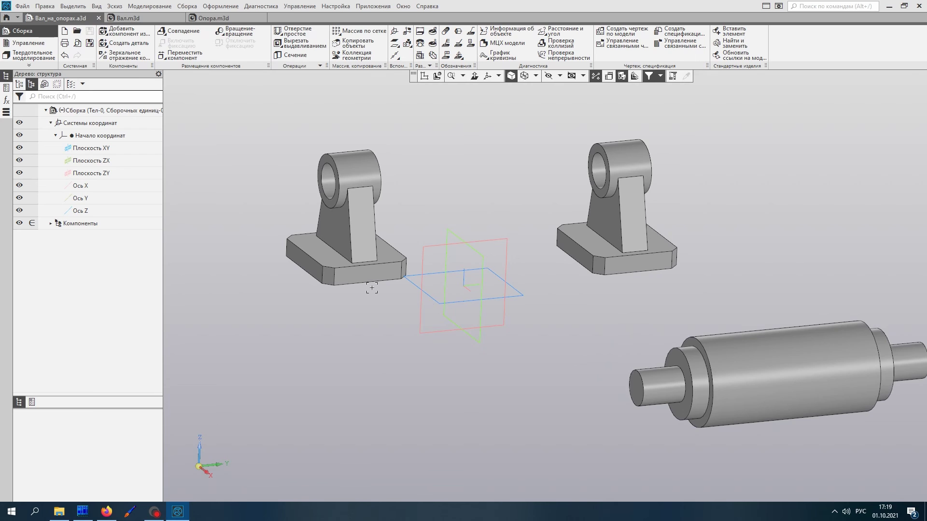
scroll(371, 288, down, 2)
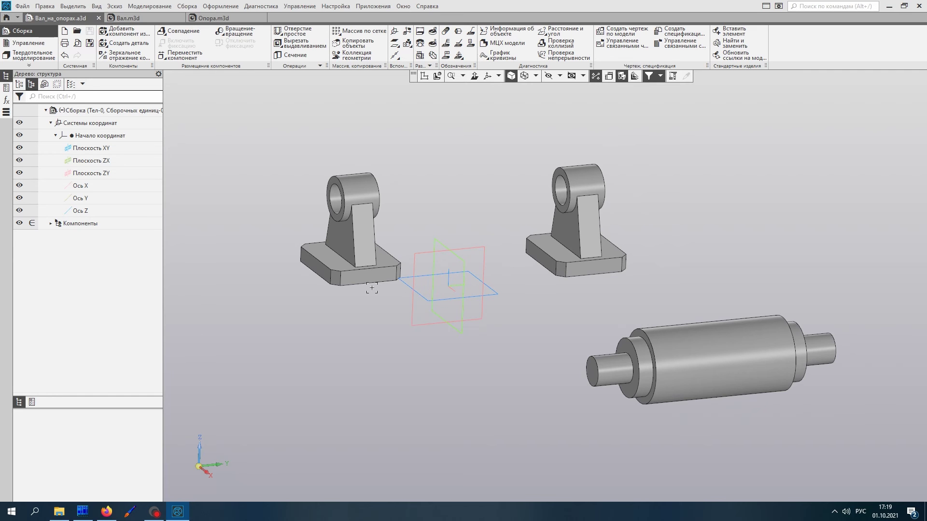
mouse_move(390, 269)
middle_down()
mouse_move(378, 233)
mouse_move(372, 259)
mouse_move(390, 274)
mouse_move(338, 304)
mouse_move(340, 336)
mouse_move(352, 260)
mouse_move(322, 277)
middle_up()
right_click(322, 277)
middle_drag(372, 315, 338, 327)
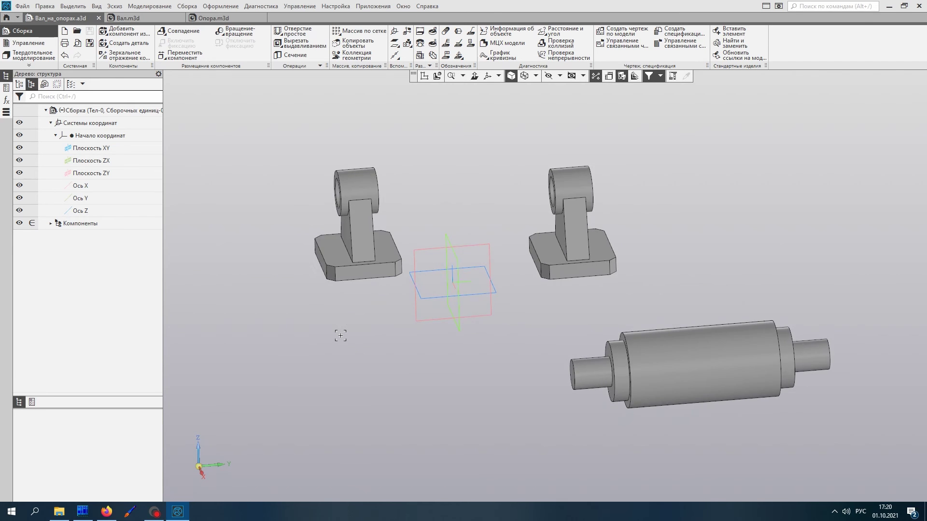
scroll(338, 327, down, 5)
scroll(325, 306, up, 8)
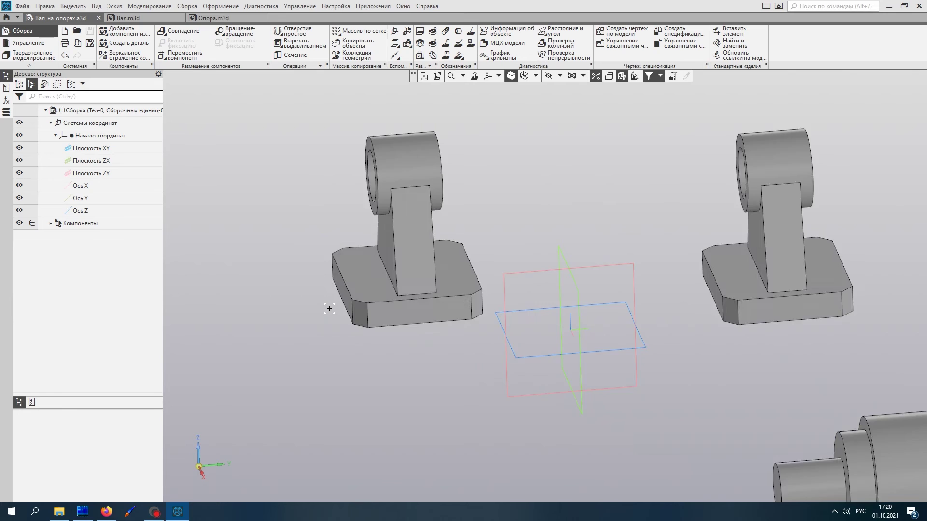
scroll(325, 306, down, 6)
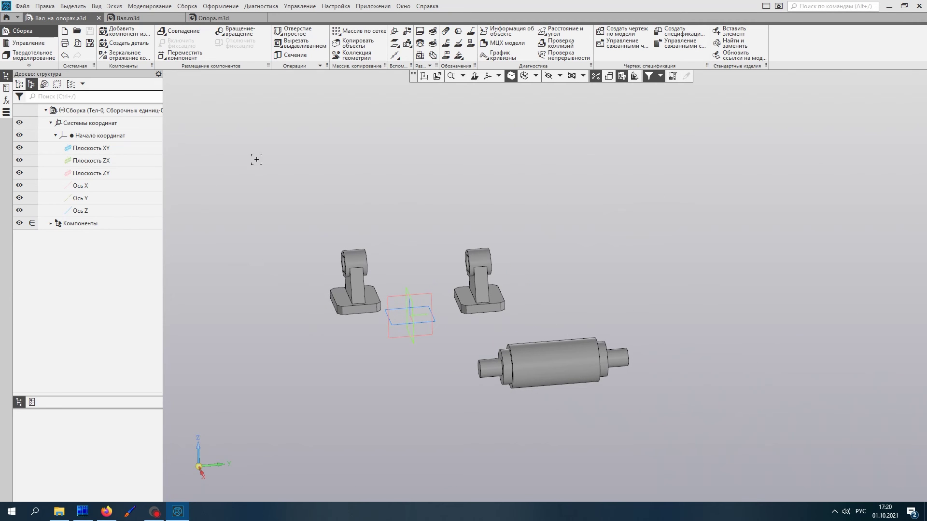